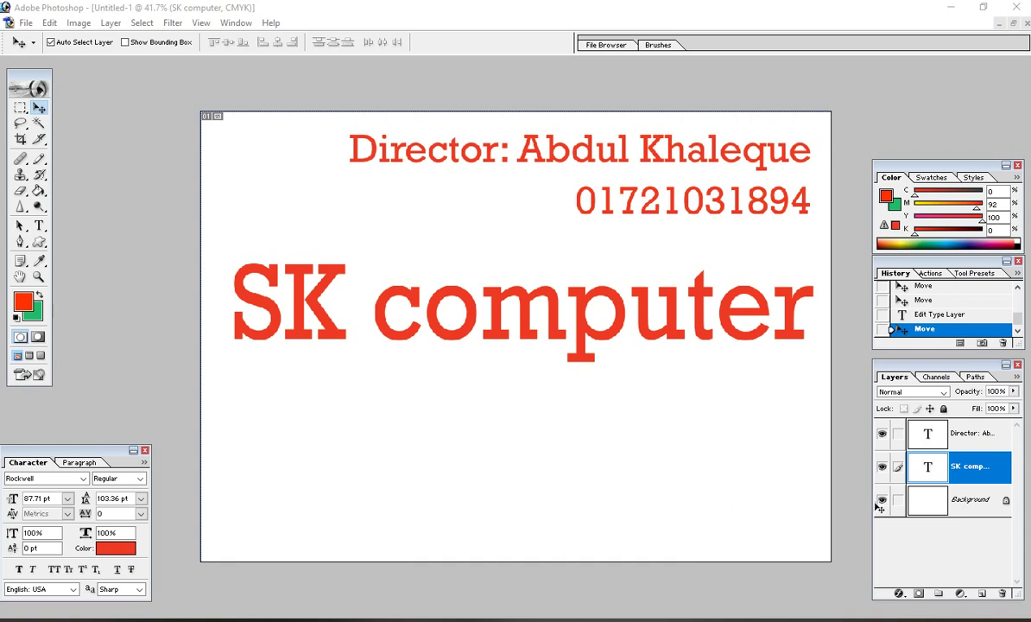
Show the card in a larger floating document window moved up and left.
click(899, 594)
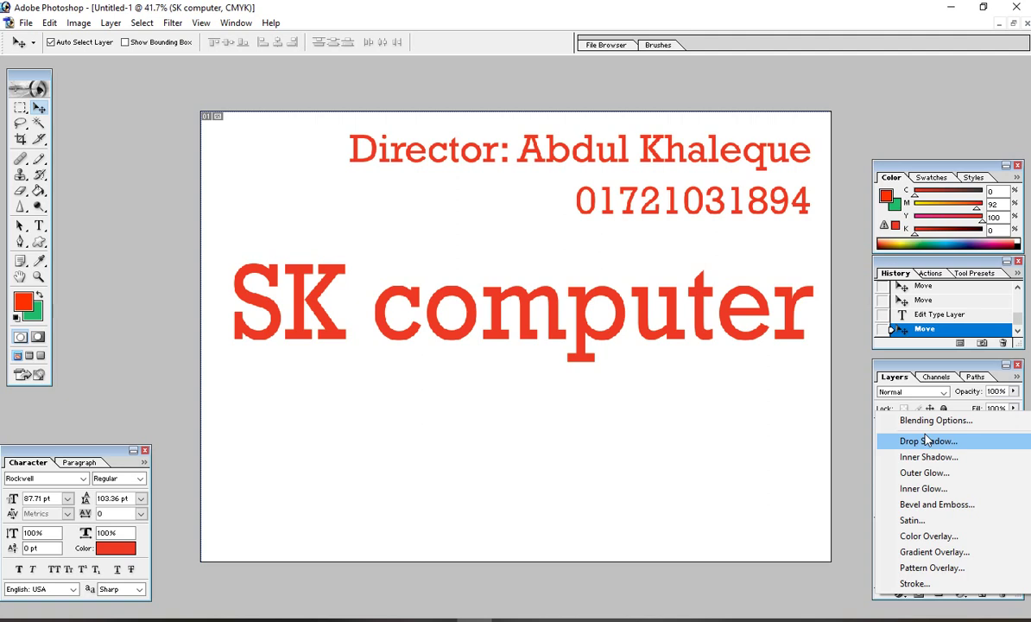
click(602, 335)
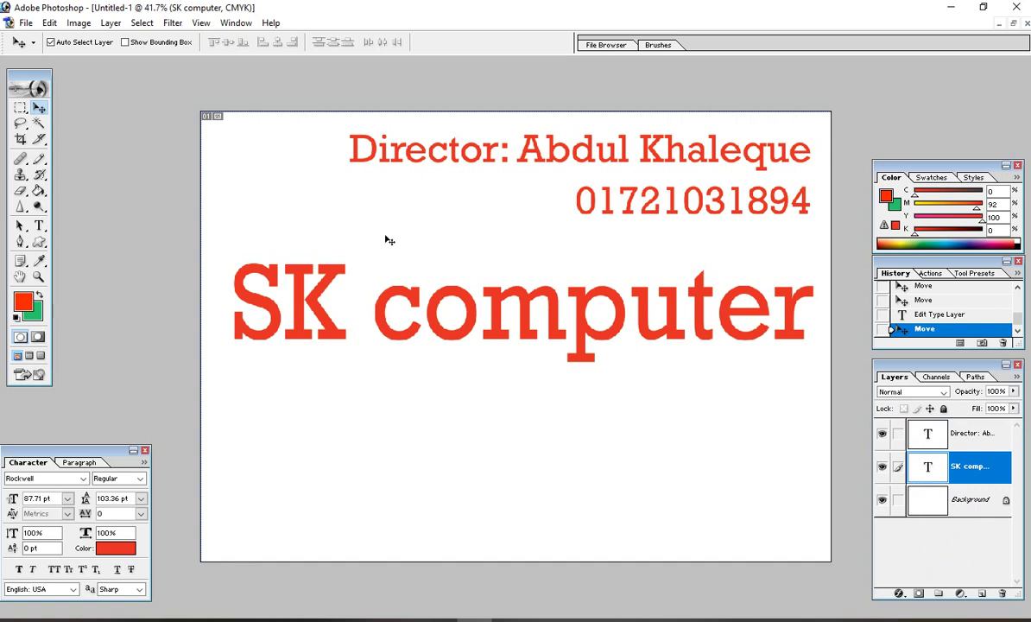
click(1011, 23)
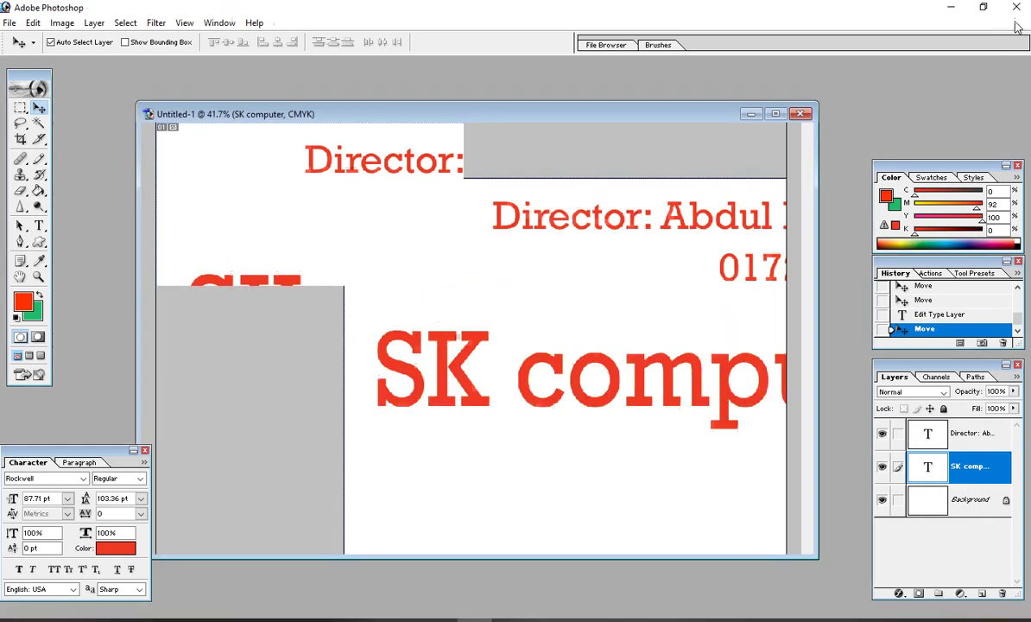
drag(484, 109, 407, 86)
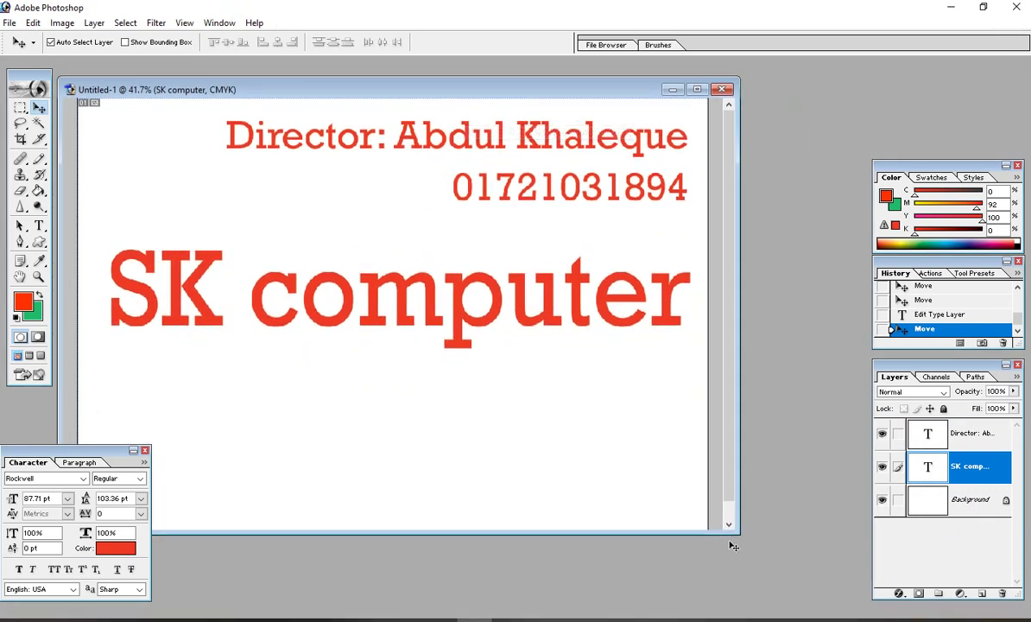
drag(740, 540, 915, 604)
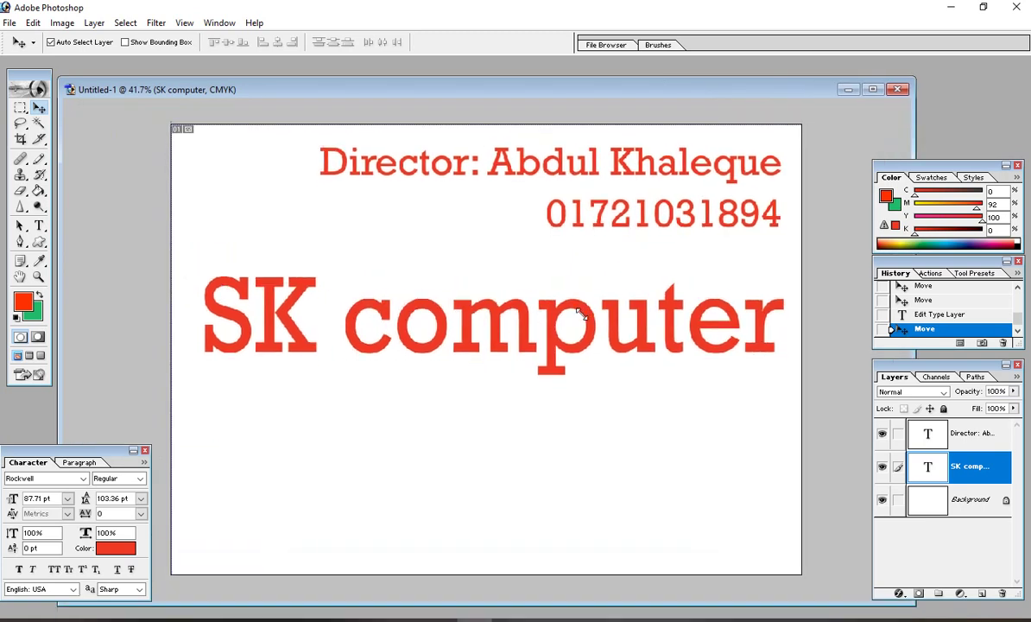
Confirm in Image Size that the card is 7 × 5 inches at 300 pixels/inch.
right_click(389, 90)
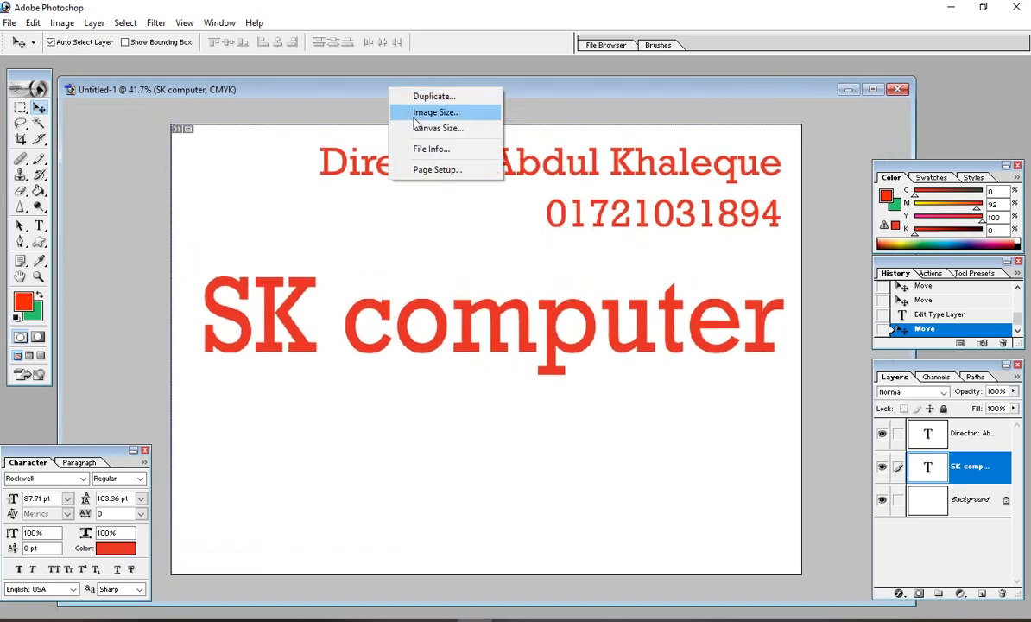
click(427, 112)
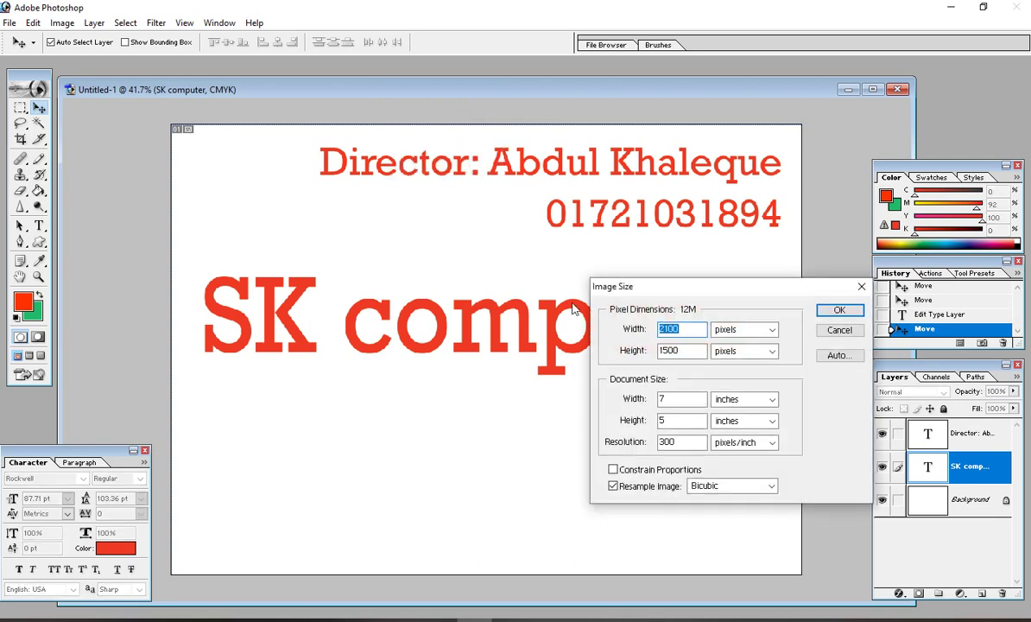
double_click(667, 400)
key(Tab)
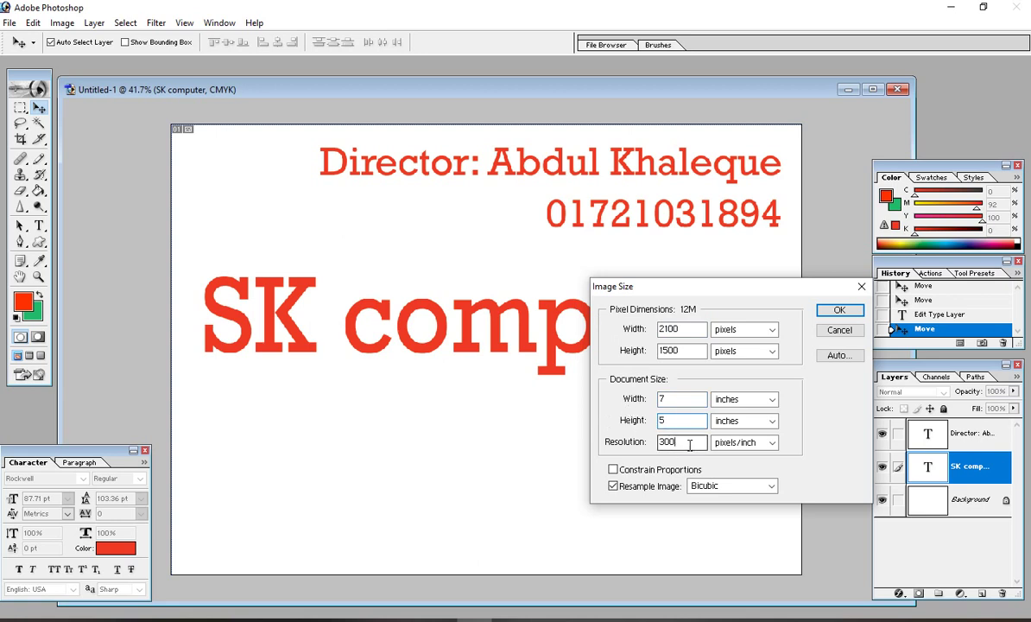
key(Tab)
key(Return)
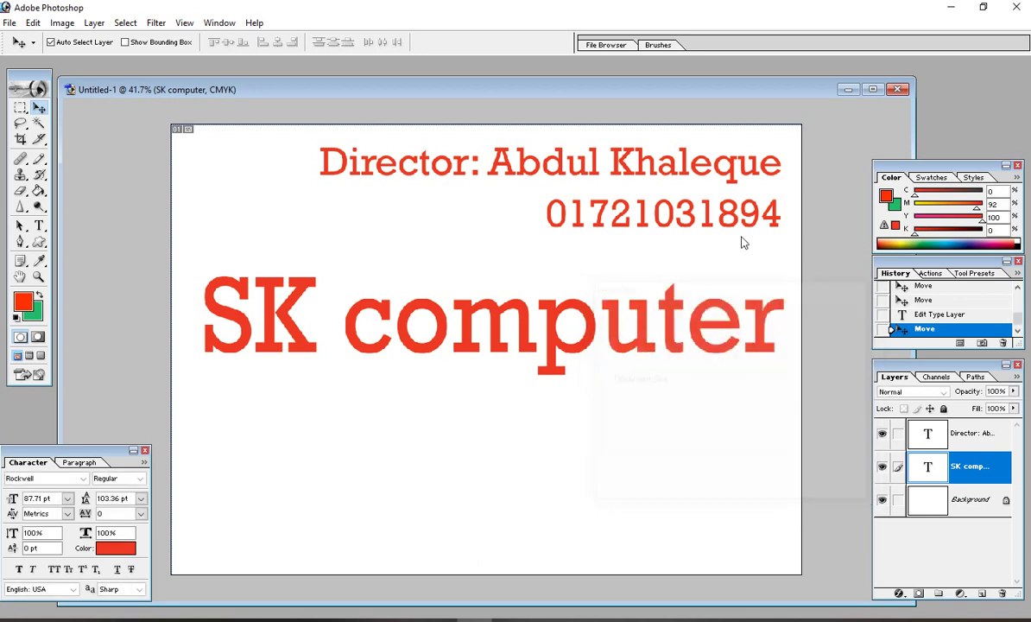
drag(499, 99, 494, 77)
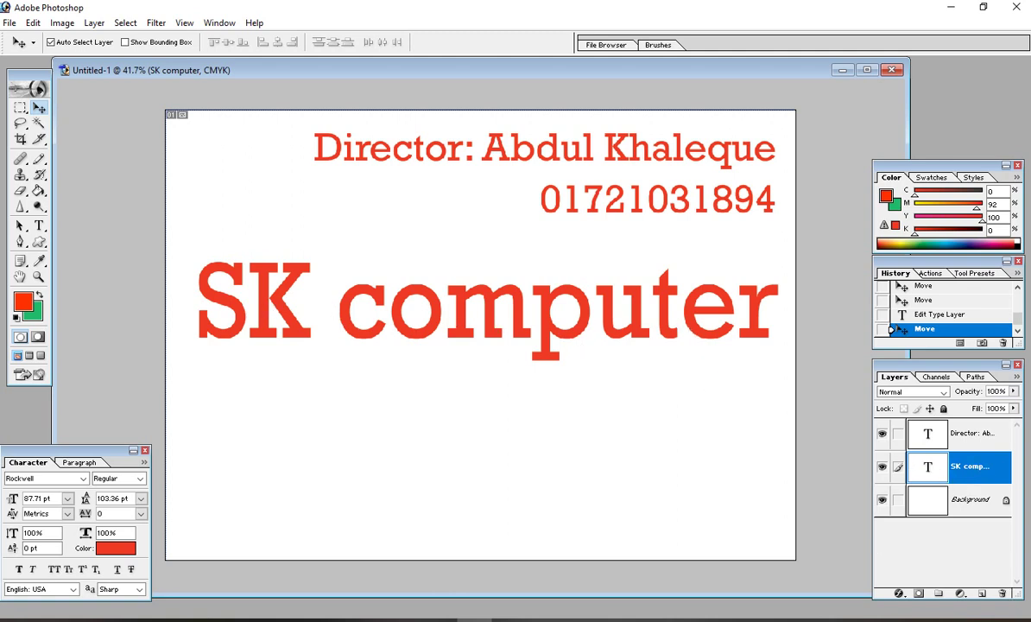
Open Blending Options for the 'SK computer' title layer and move the Layer Style dialog aside.
click(898, 595)
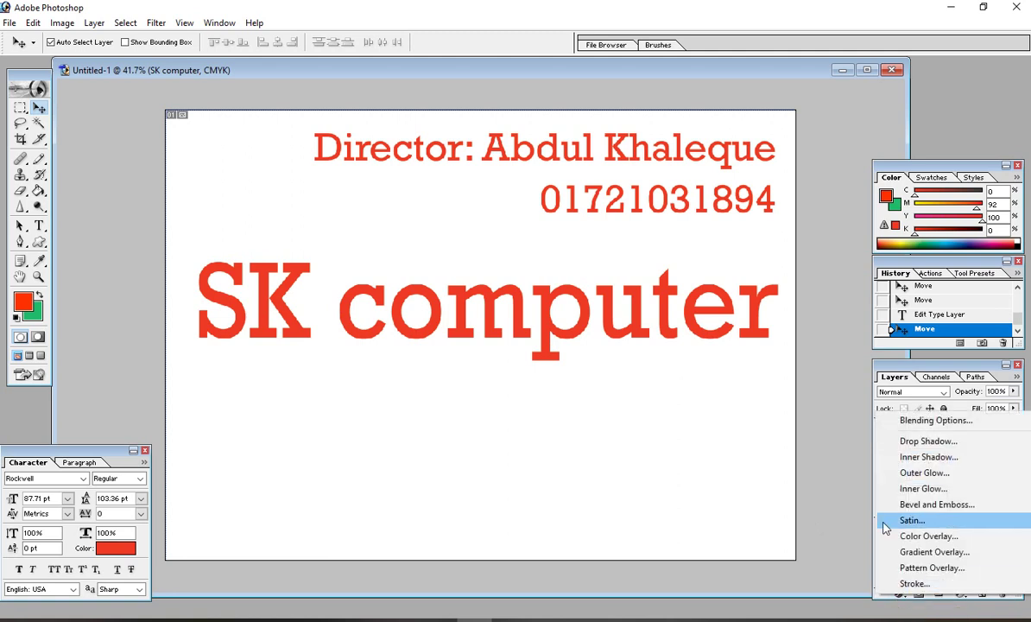
click(899, 421)
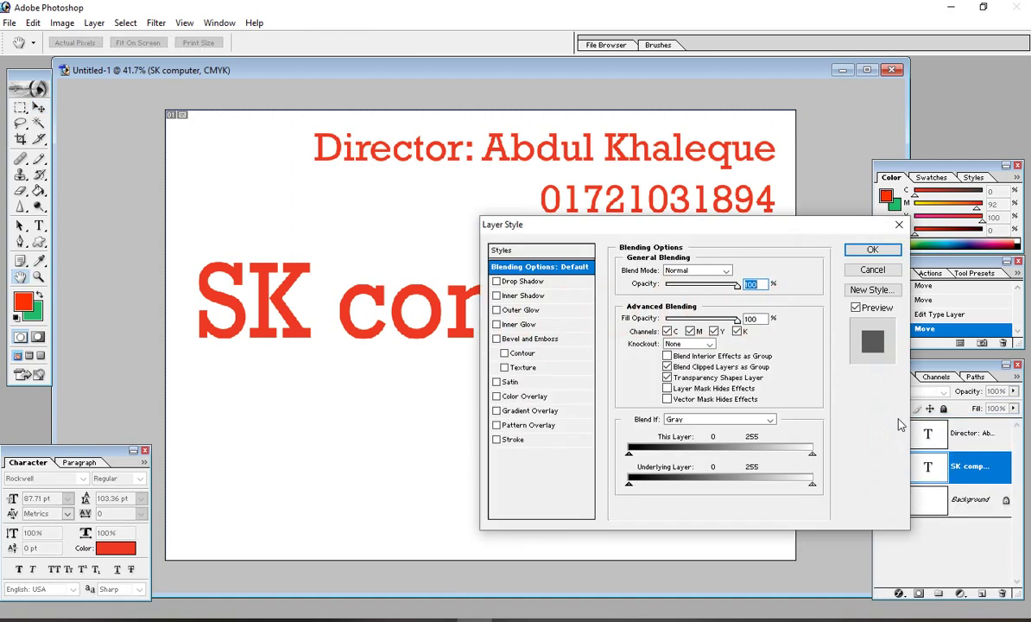
drag(608, 226, 754, 226)
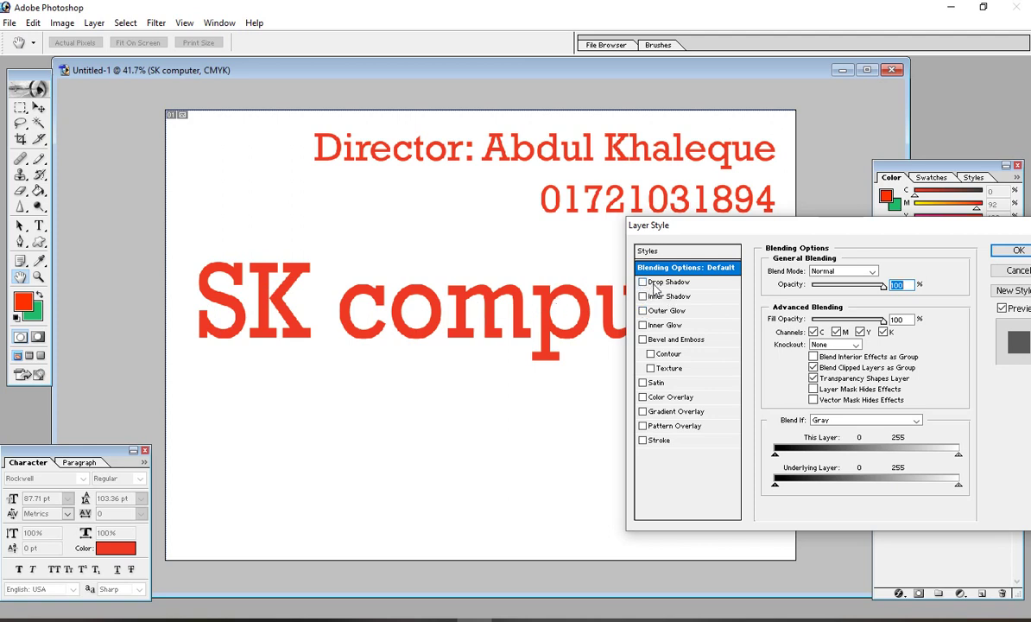
Switch on Drop Shadow for the 'SK computer' title and show its settings.
click(643, 282)
click(643, 283)
click(644, 283)
click(643, 283)
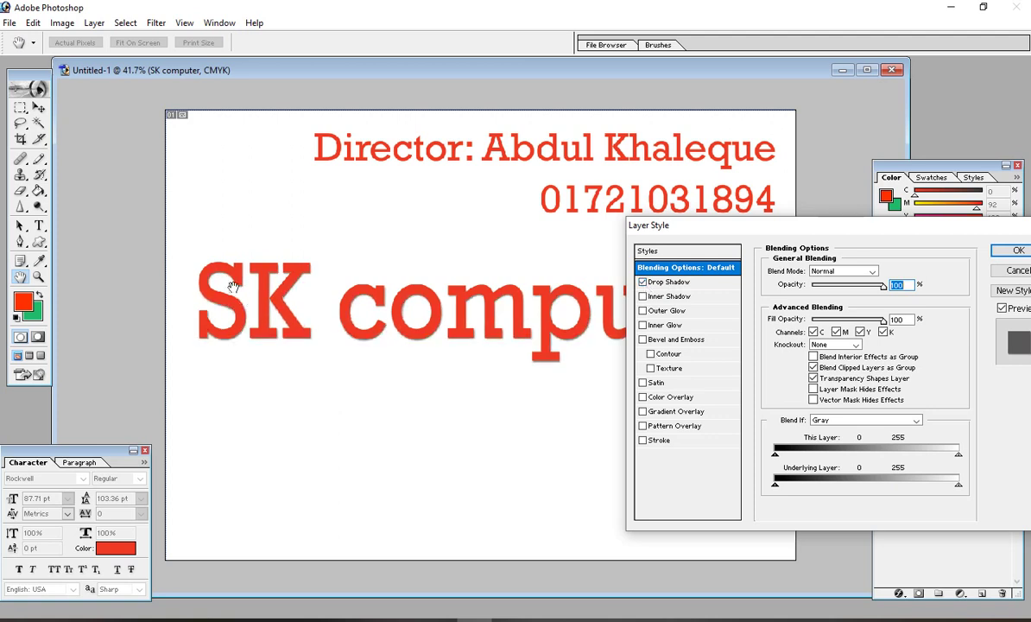
click(643, 283)
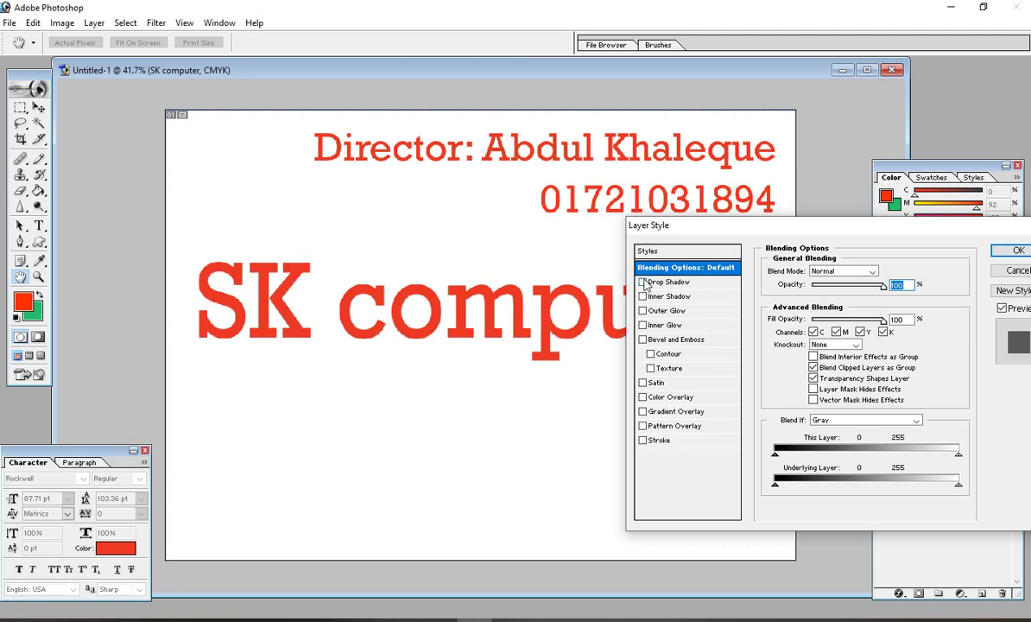
click(643, 283)
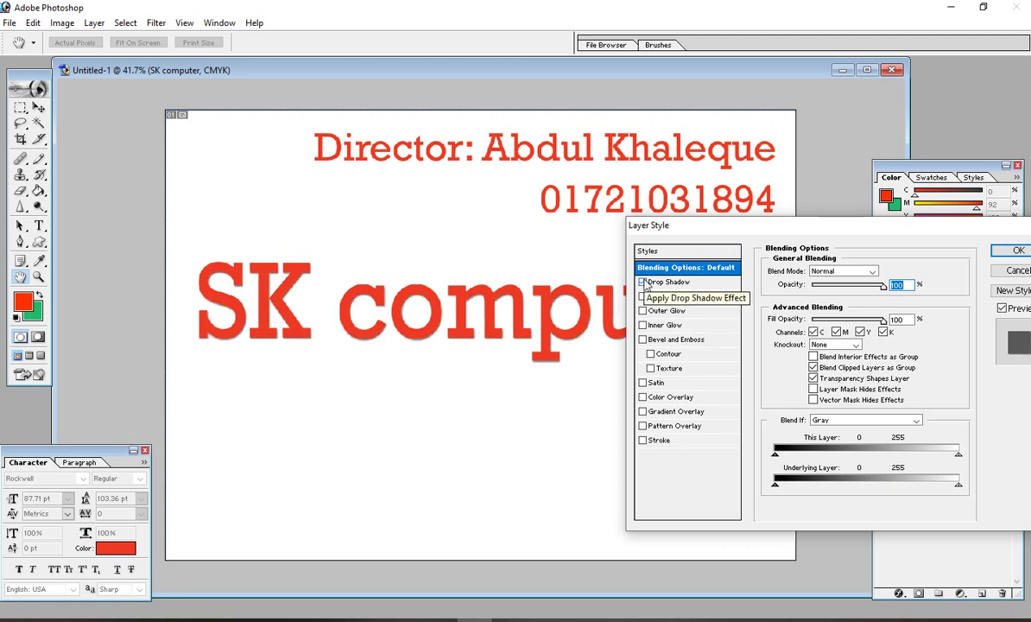
click(674, 285)
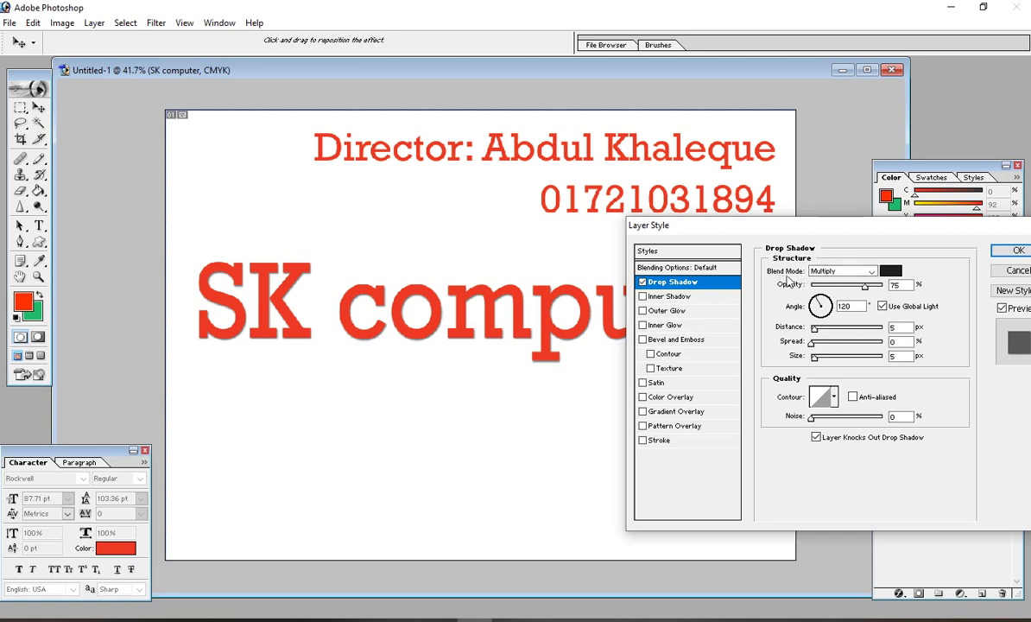
Set the drop shadow to Normal blend, dark colour, 100% opacity and a 151° angle.
click(833, 272)
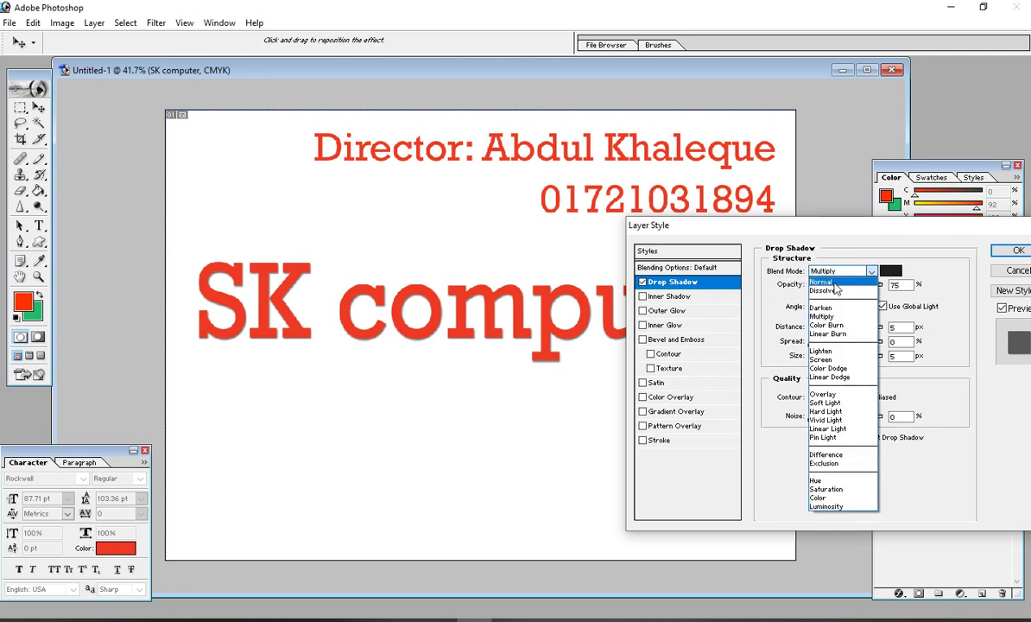
click(835, 283)
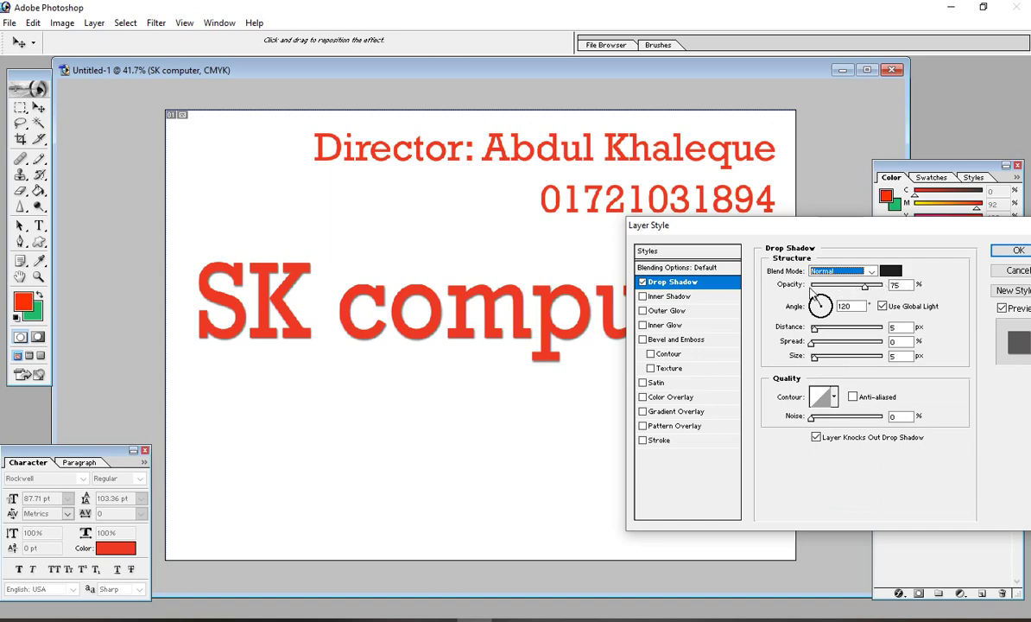
click(890, 270)
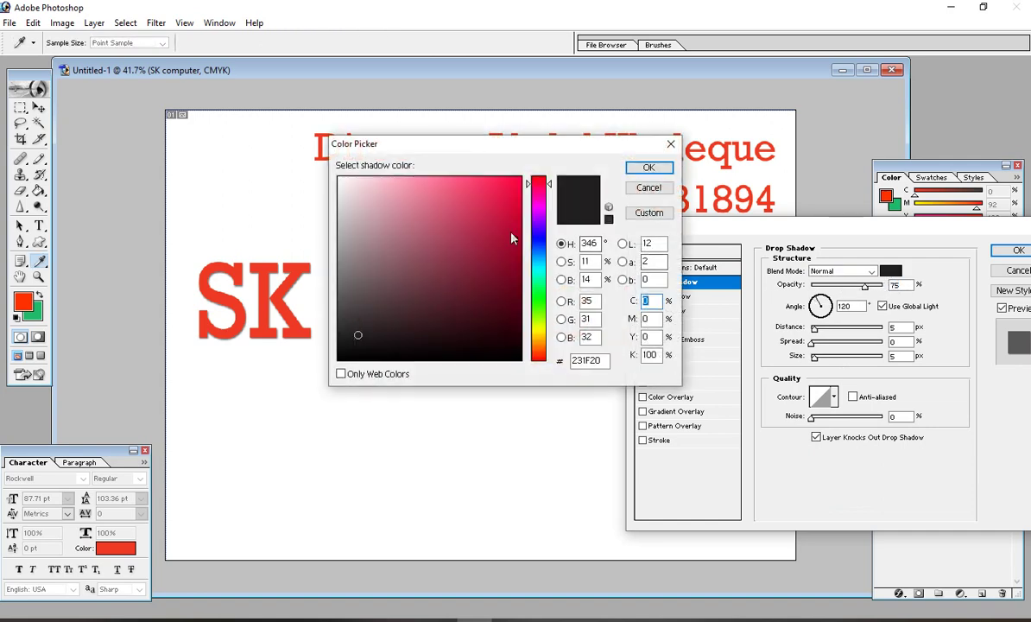
click(648, 167)
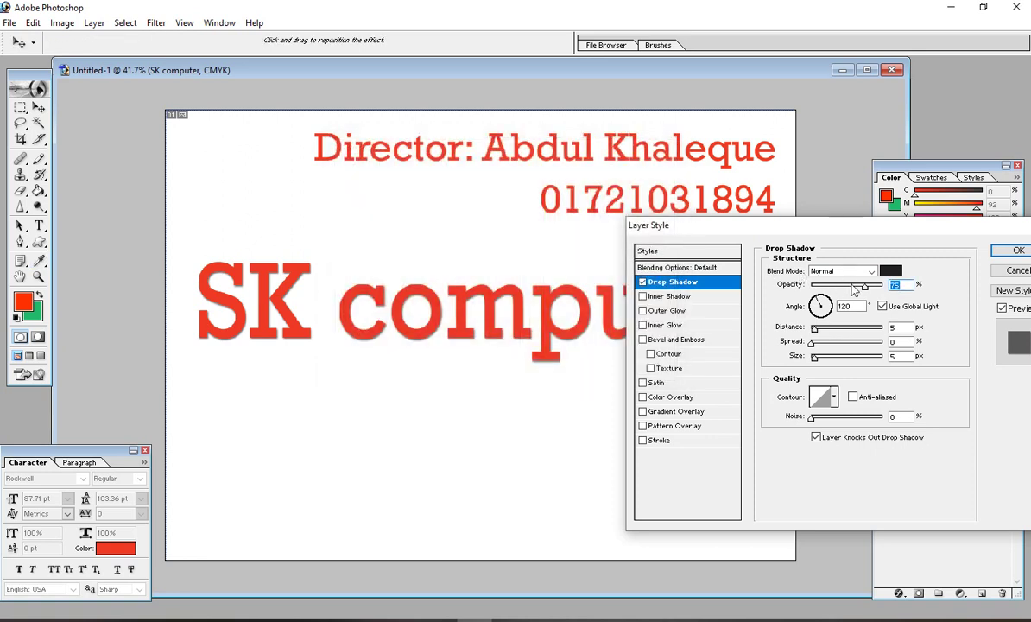
click(820, 286)
drag(820, 286, 882, 286)
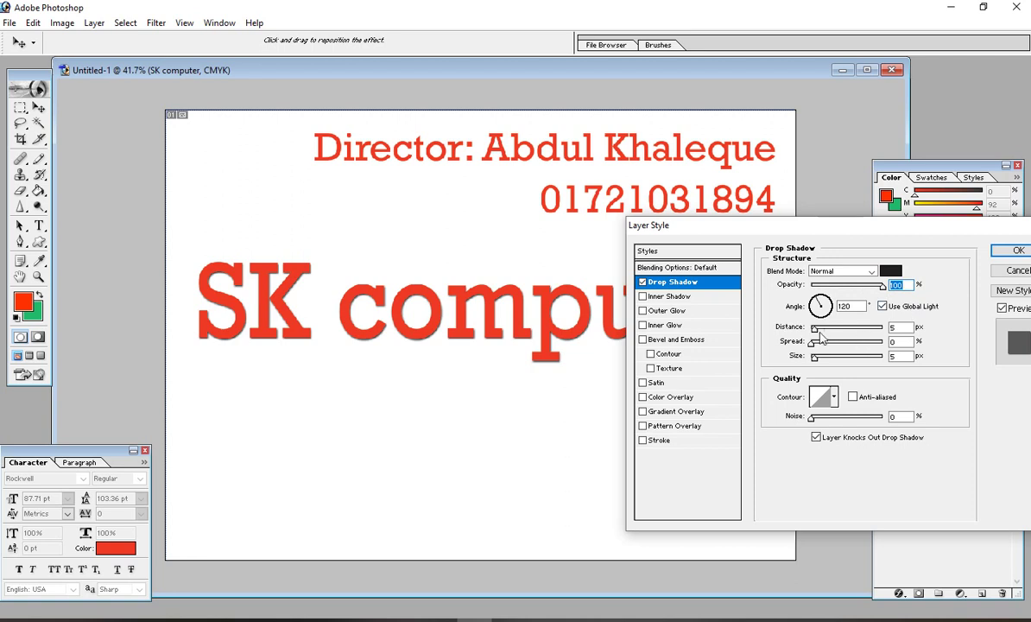
mouse_move(818, 307)
mouse_down()
mouse_move(831, 321)
mouse_move(816, 306)
mouse_up()
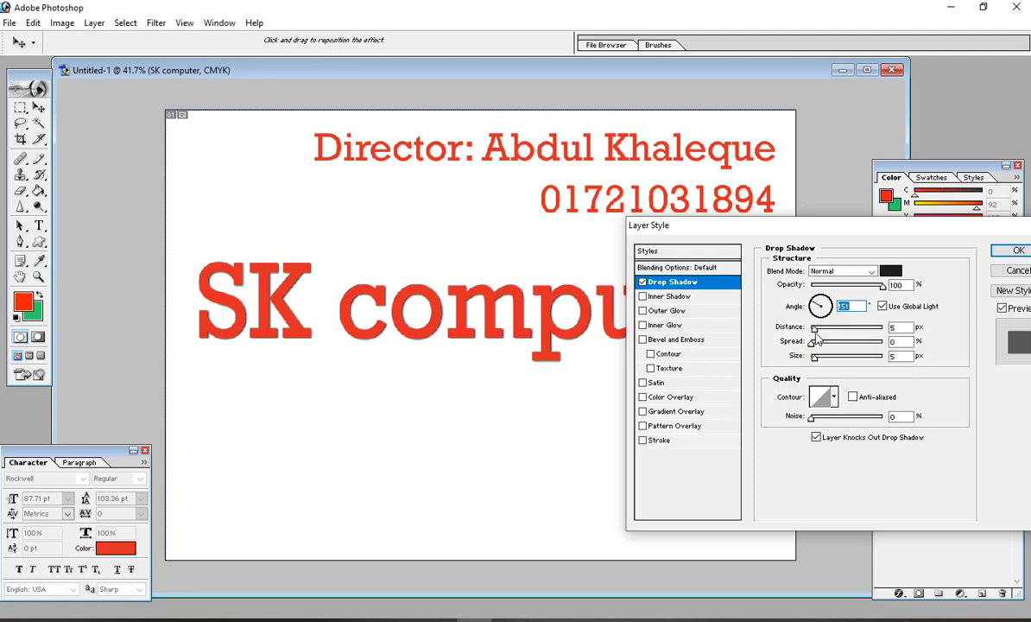
Set the drop shadow to 22 px distance, 5% spread and 19 px size, then apply it.
drag(815, 330, 833, 335)
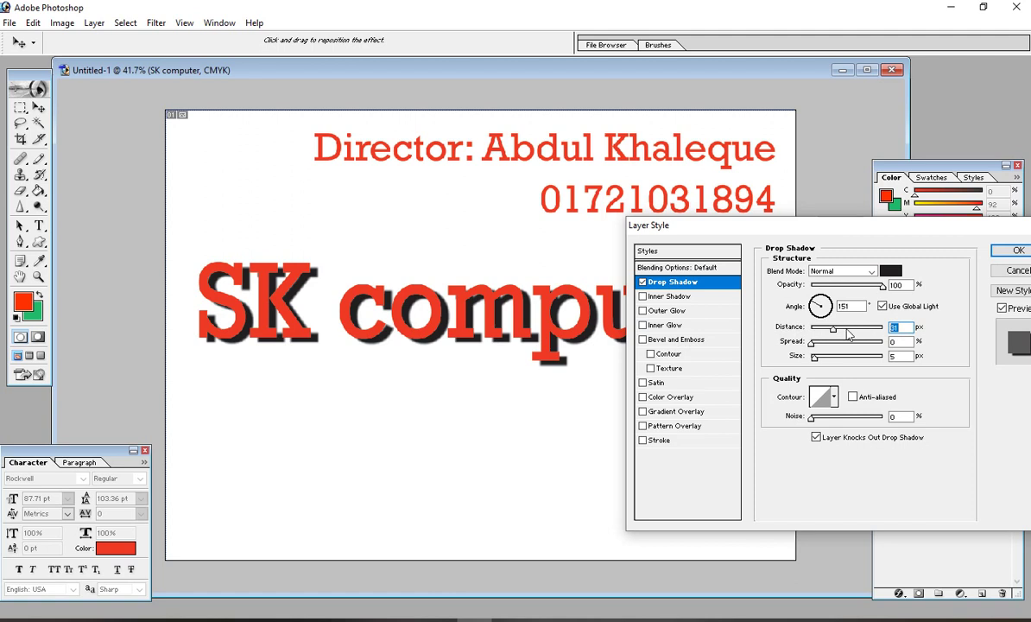
text(10)
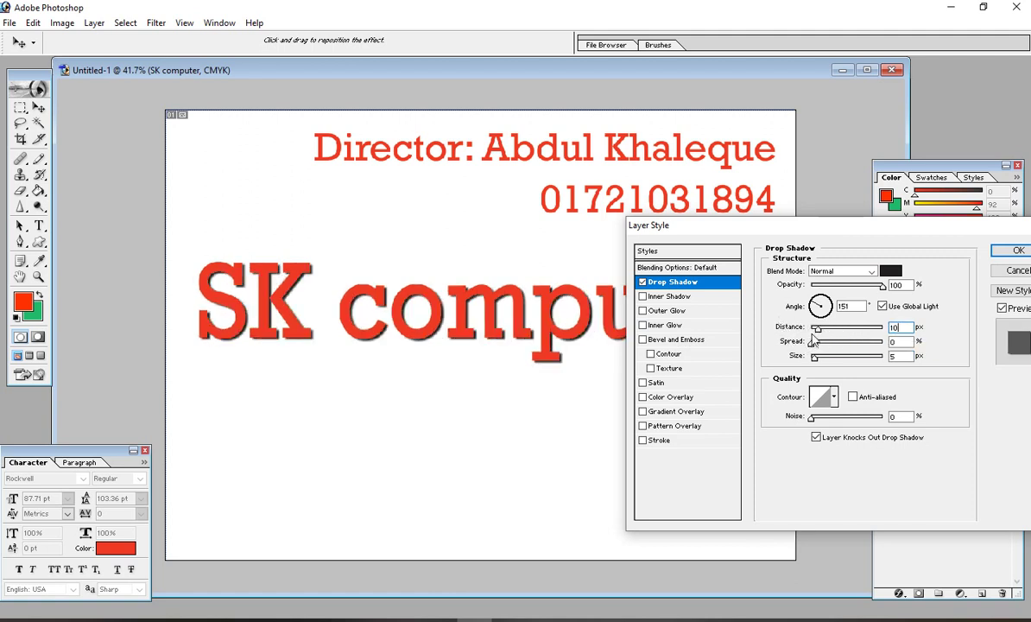
drag(817, 332, 842, 336)
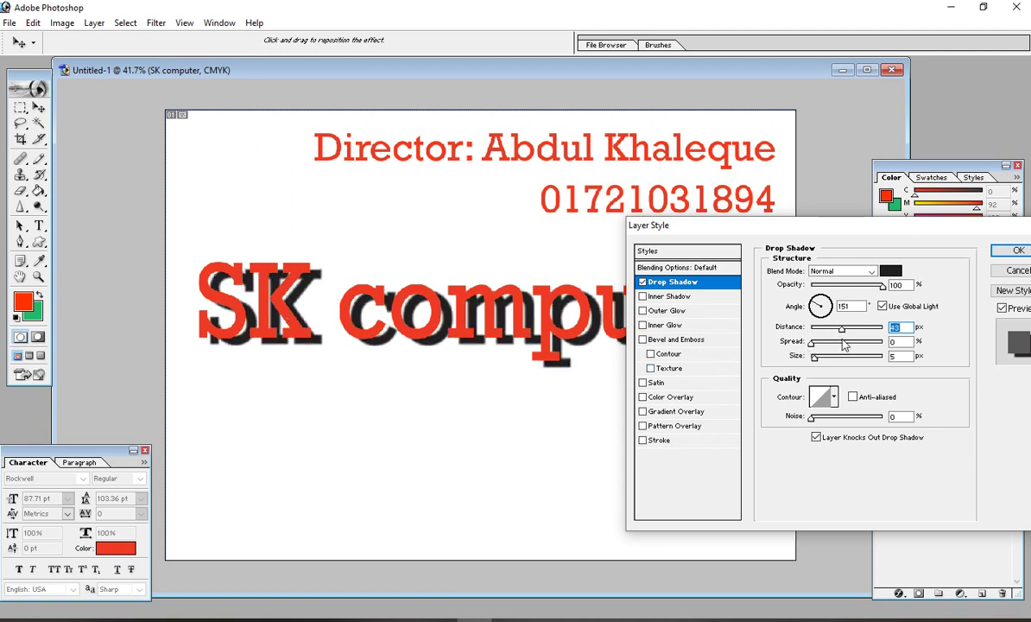
drag(846, 334, 828, 334)
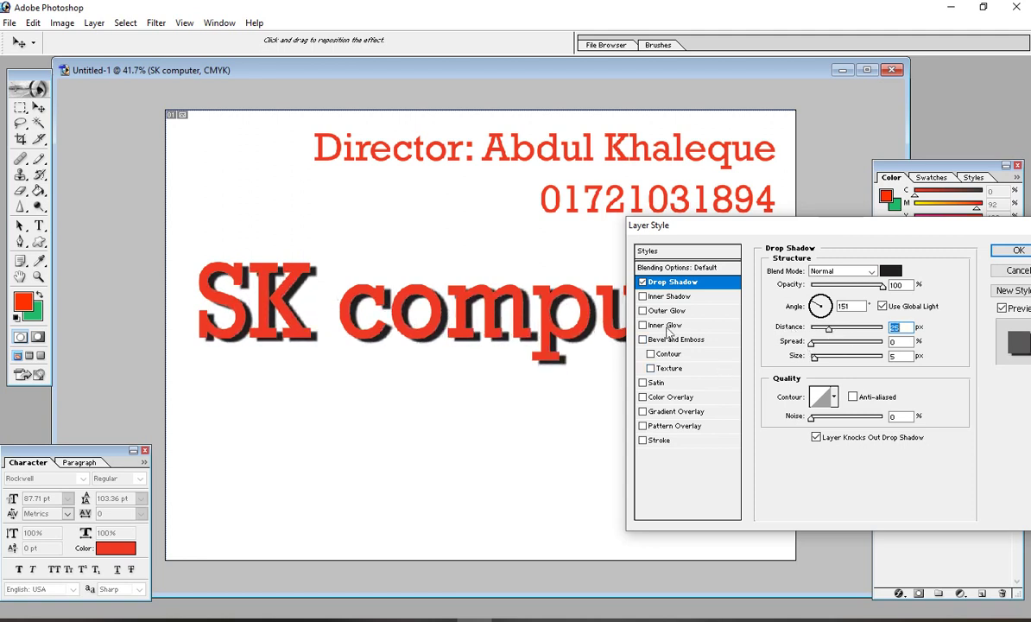
mouse_move(828, 330)
mouse_down()
mouse_move(820, 332)
mouse_move(829, 333)
mouse_up()
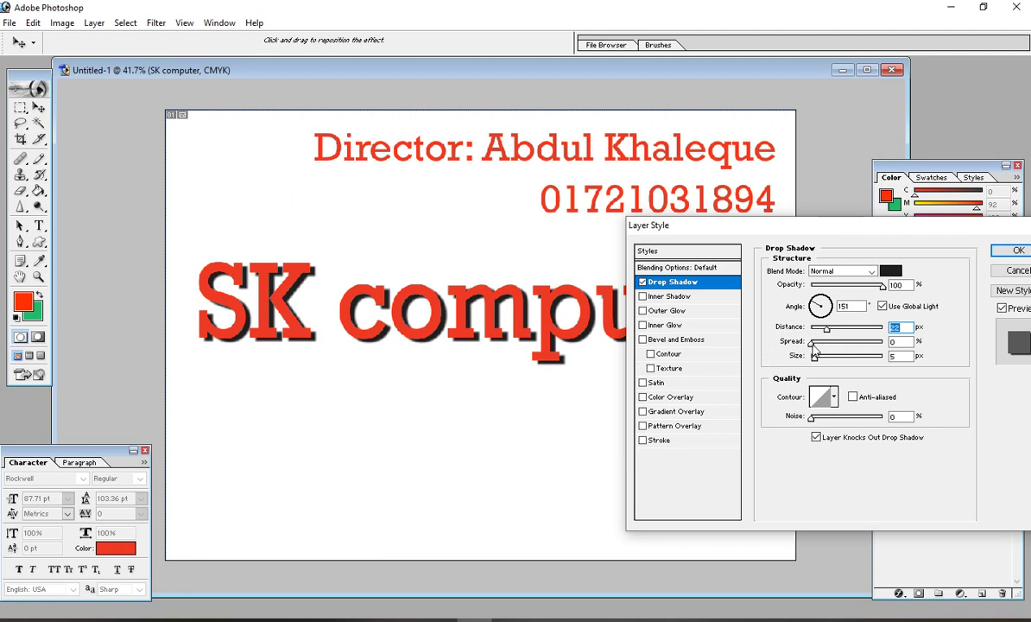
mouse_move(814, 346)
mouse_down()
mouse_move(890, 347)
mouse_move(803, 328)
mouse_up()
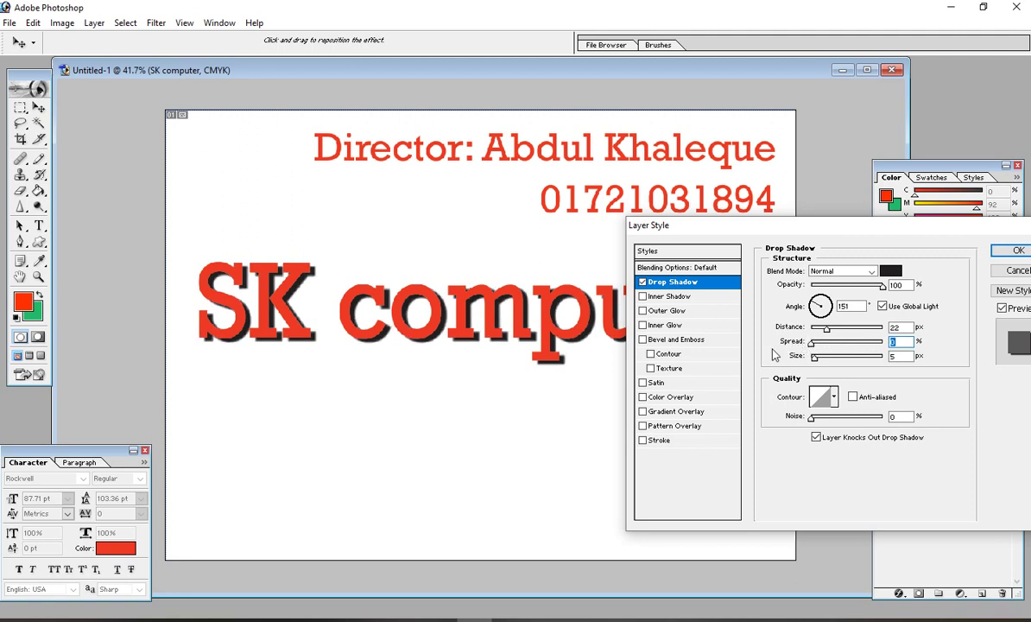
key(Up)
key(Up)
key(Up)
mouse_move(813, 357)
mouse_down()
mouse_move(835, 361)
mouse_move(822, 362)
mouse_up()
key(Return)
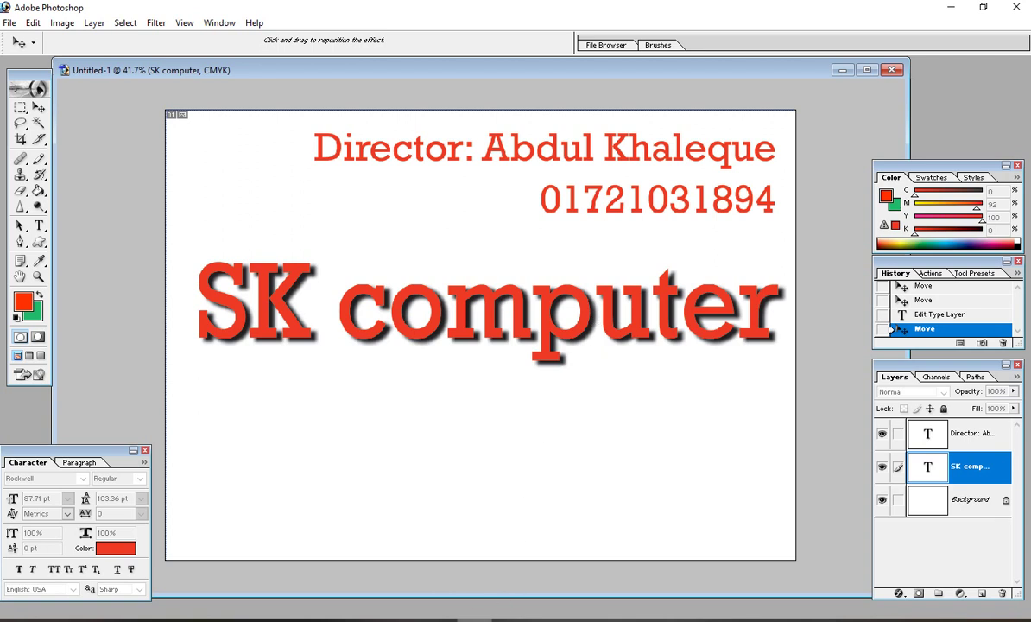
Reopen Layer Style and set the drop shadow to 10 px size and 18 px distance.
mouse_move(474, 619)
click(477, 576)
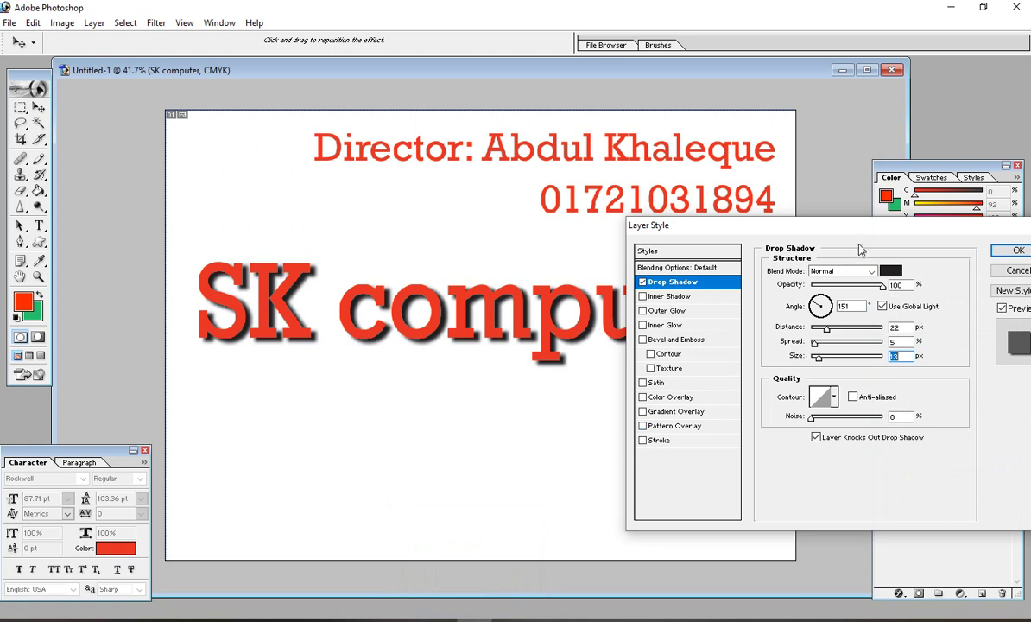
drag(803, 226, 752, 227)
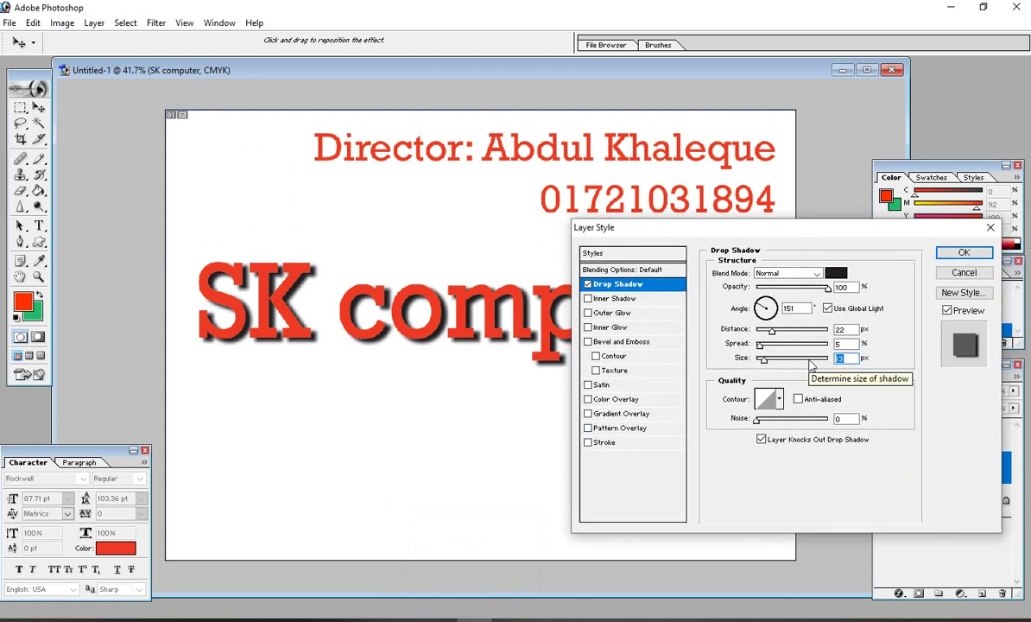
text(10)
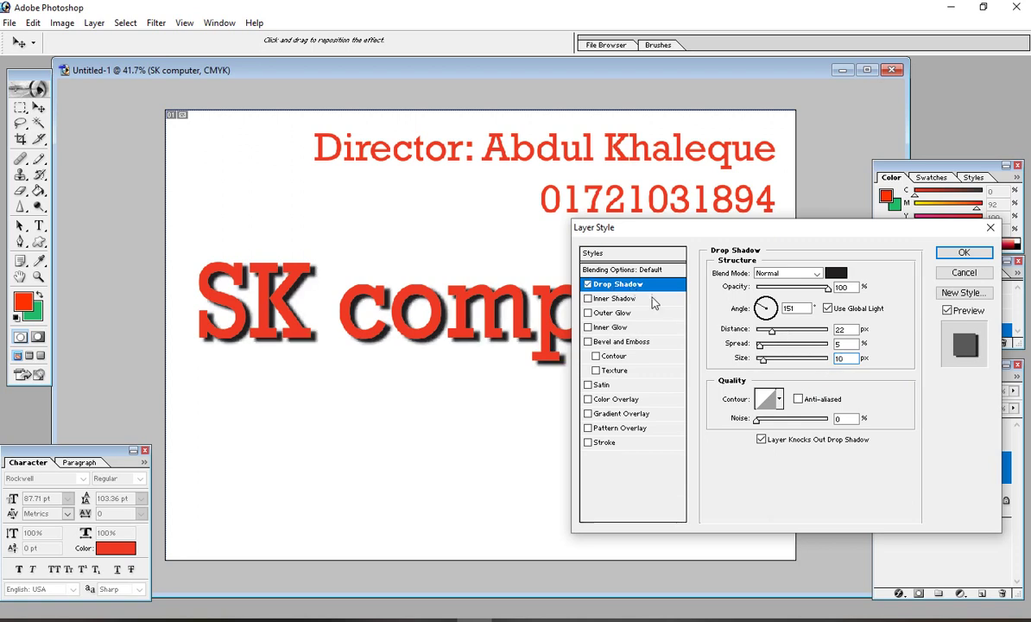
mouse_move(771, 331)
mouse_down()
mouse_move(786, 336)
mouse_move(770, 349)
mouse_up()
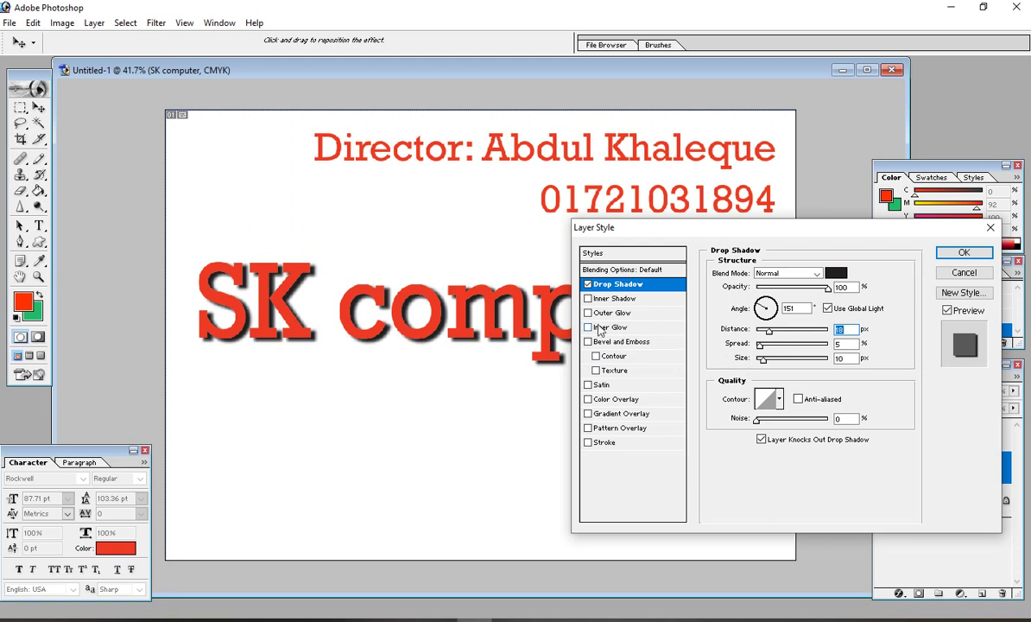
Add a Multiply, 75% opacity Inner Shadow to the title and close Layer Style.
click(637, 298)
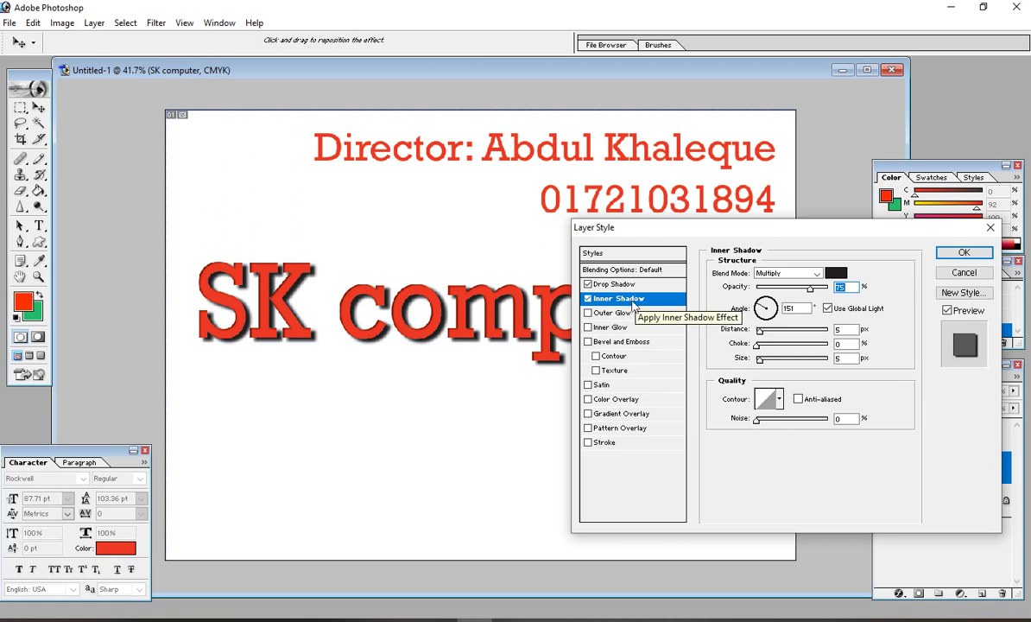
click(953, 255)
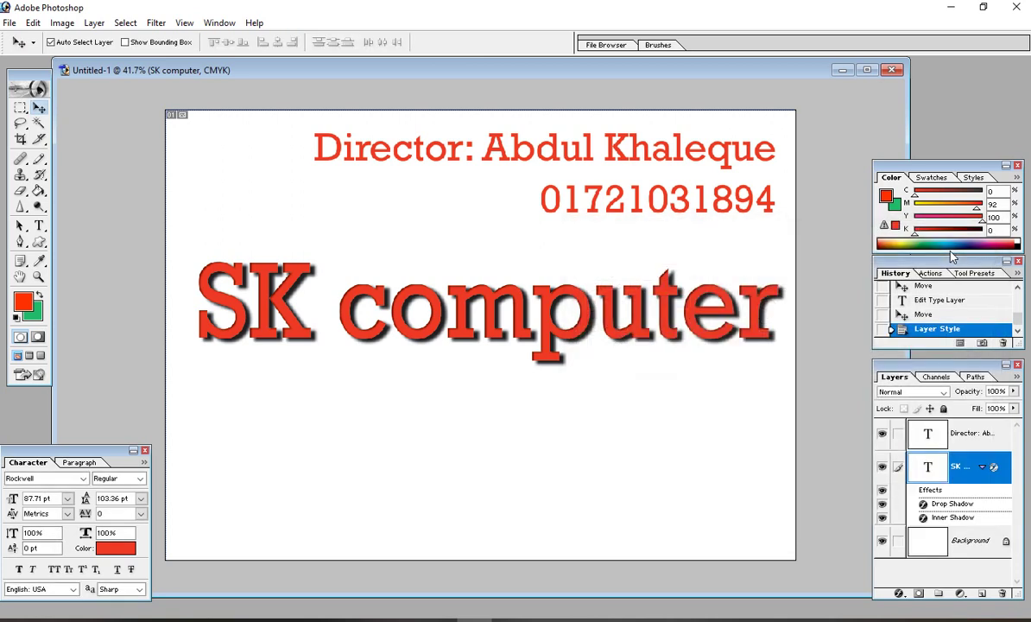
key(ctrl+equal)
key(ctrl+equal)
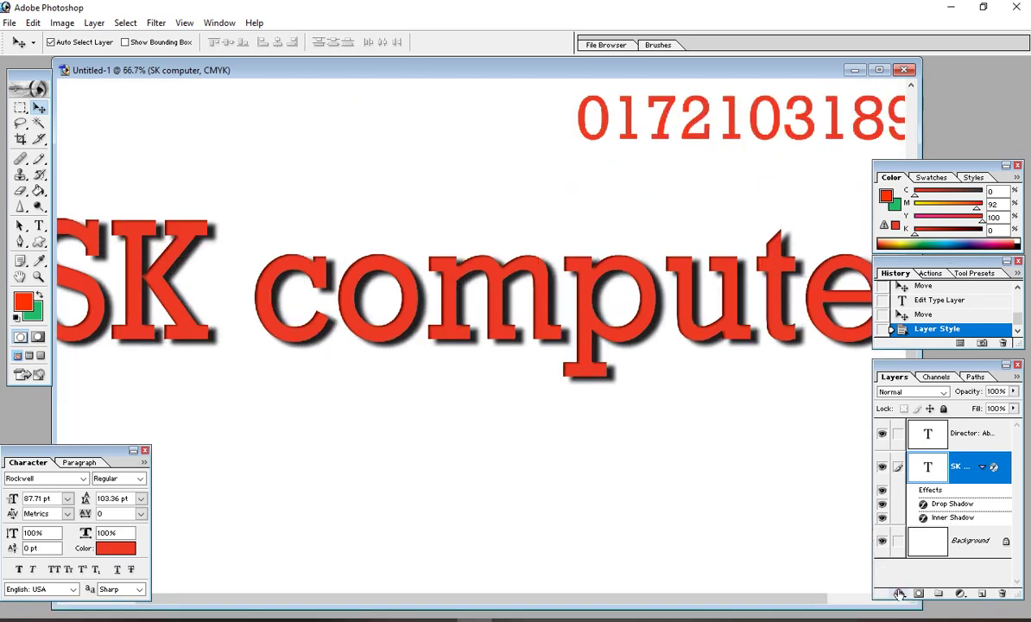
Reopen Layer Style and set the inner shadow to Normal blend at 100% opacity.
click(898, 593)
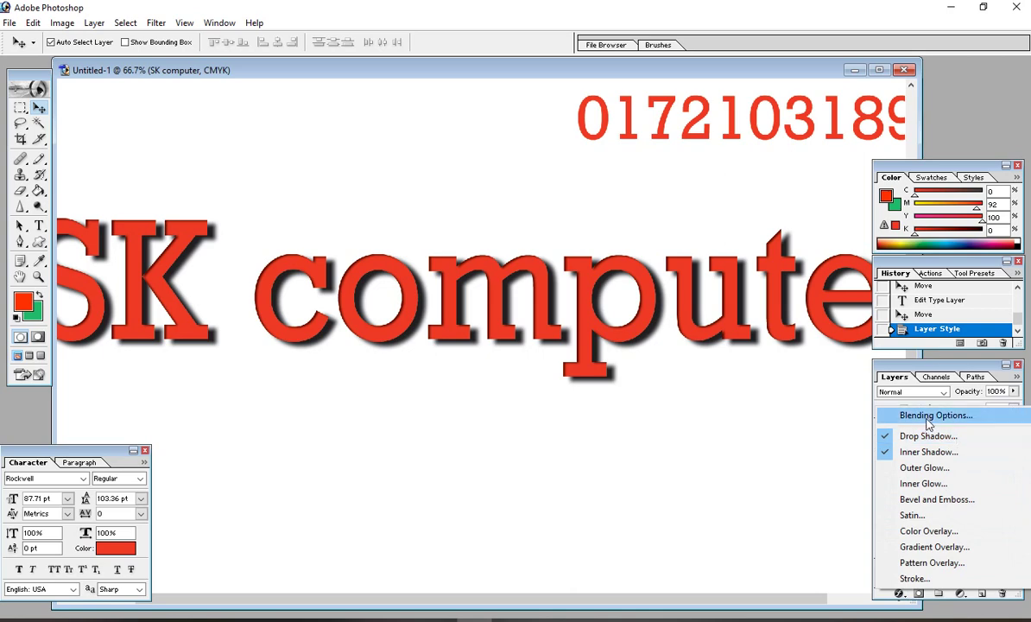
key(Escape)
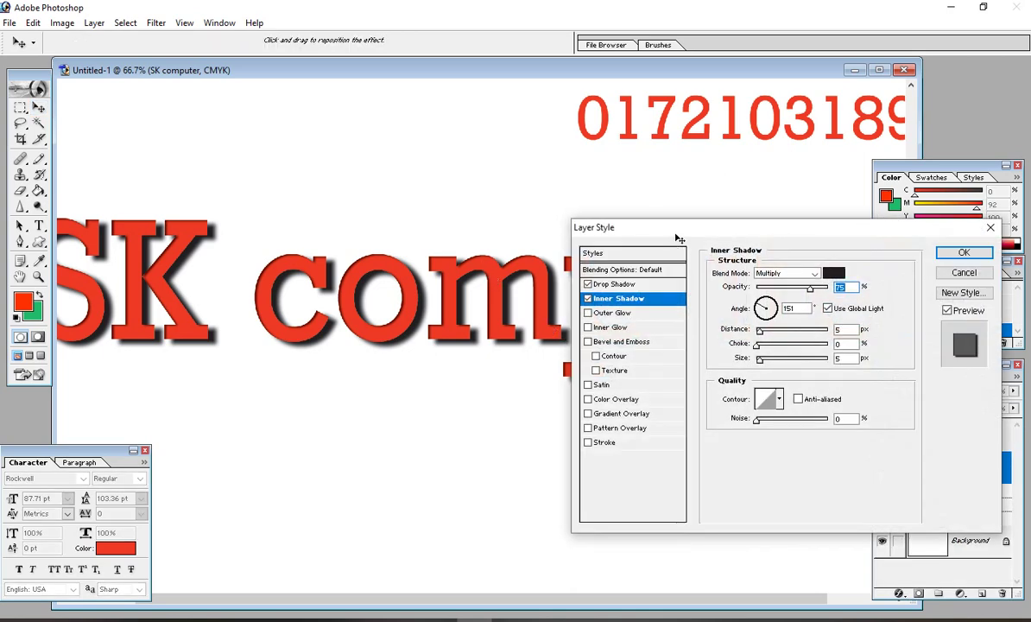
drag(637, 222, 615, 192)
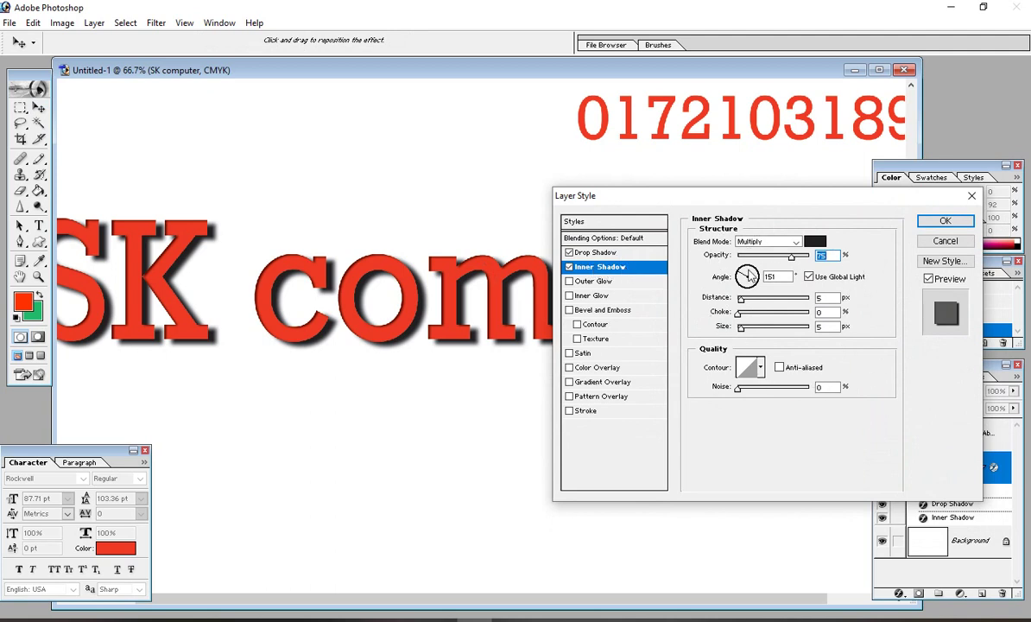
click(768, 241)
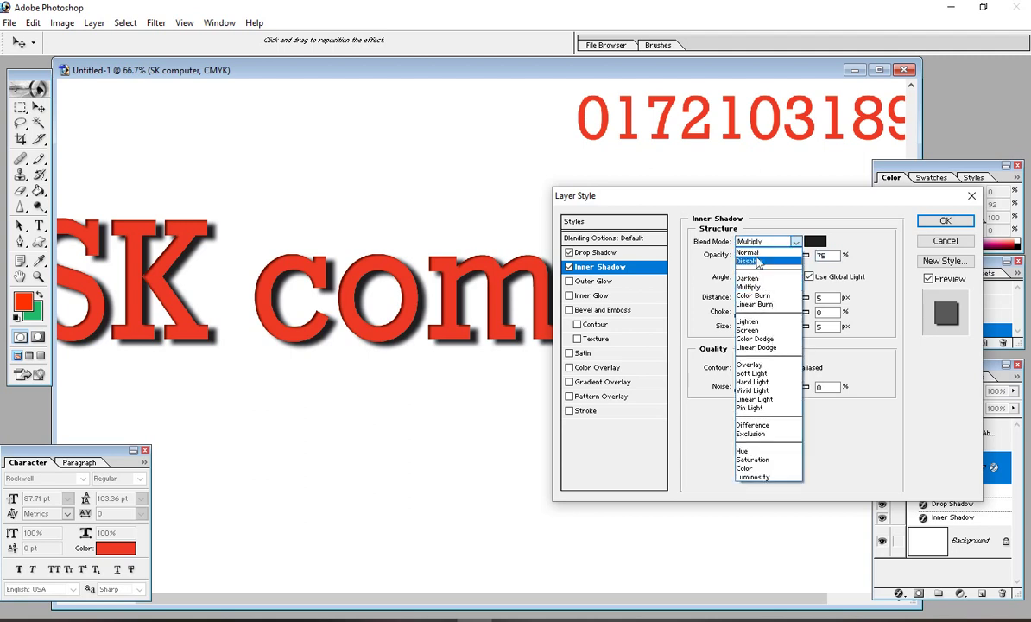
click(756, 252)
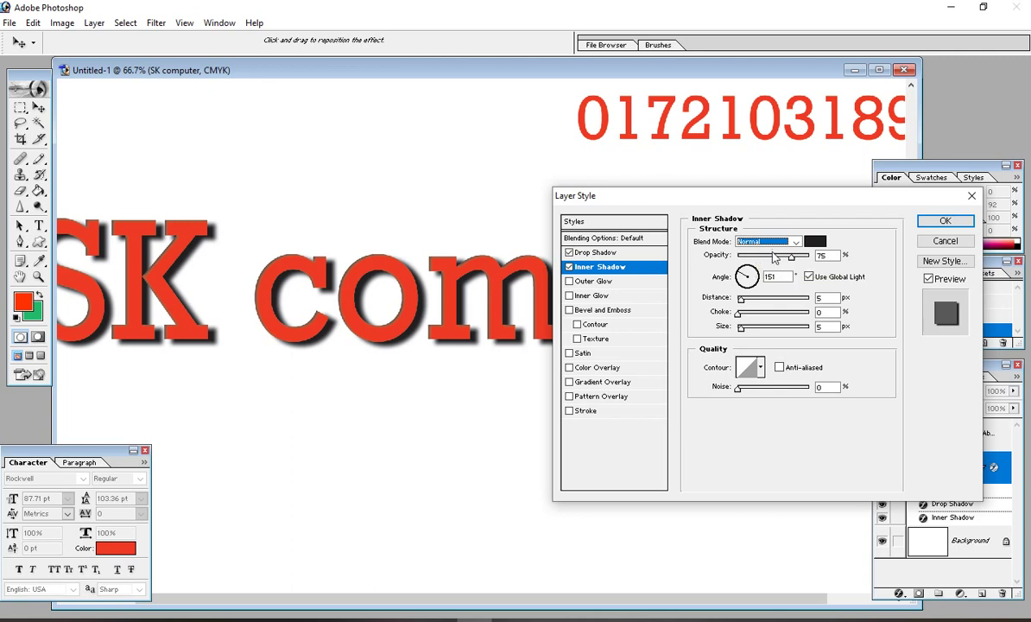
click(747, 257)
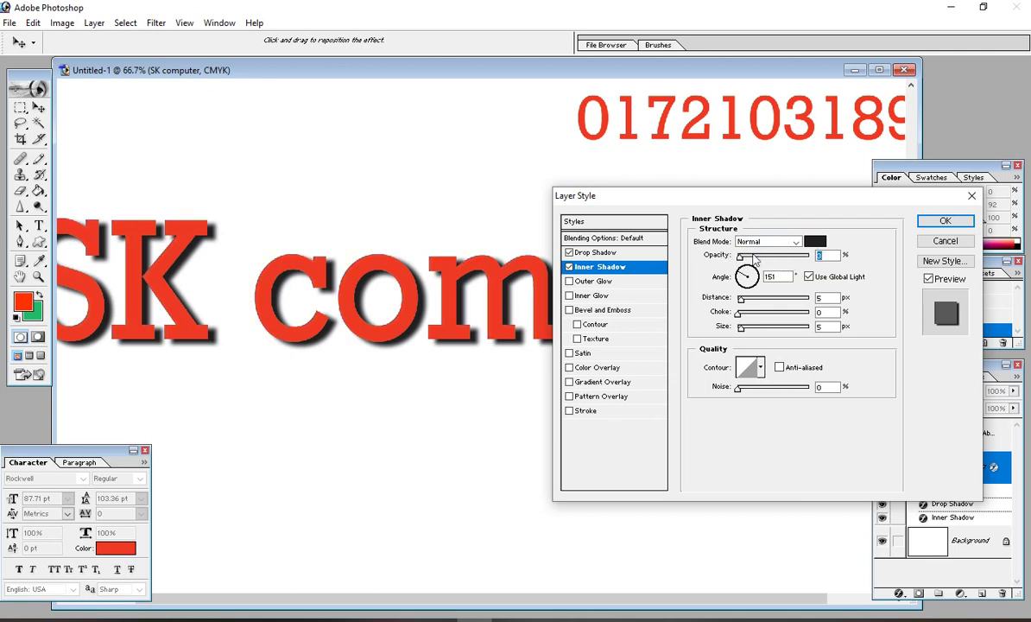
drag(747, 257, 811, 257)
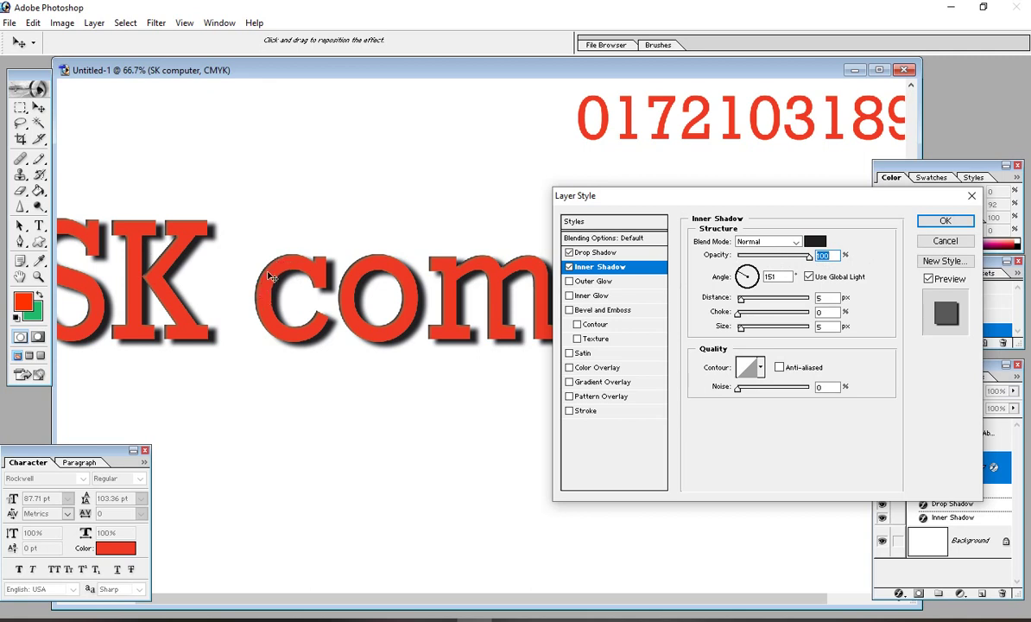
click(793, 257)
drag(793, 257, 713, 262)
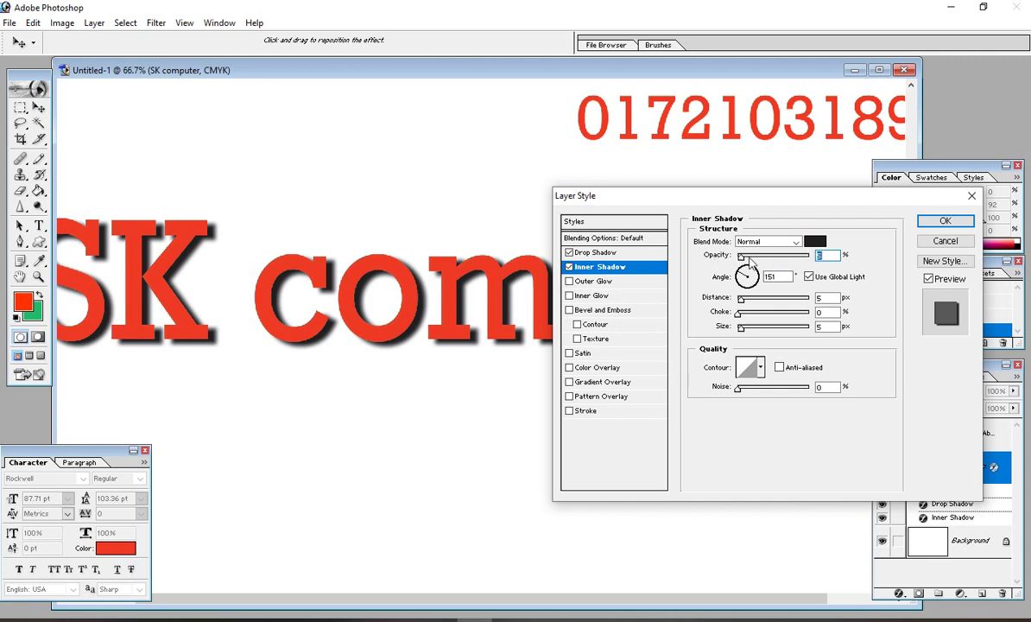
click(794, 258)
drag(800, 258, 867, 243)
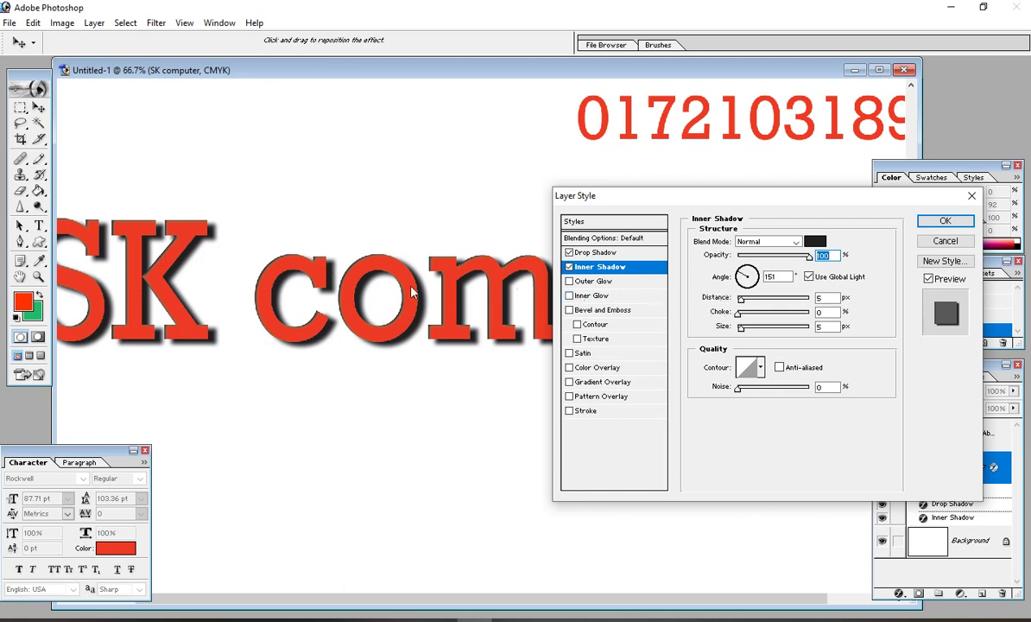
Try different inner shadow distance, opacity, choke and size, then switch Inner Shadow off.
mouse_move(740, 299)
mouse_down()
mouse_move(760, 302)
mouse_move(748, 302)
mouse_up()
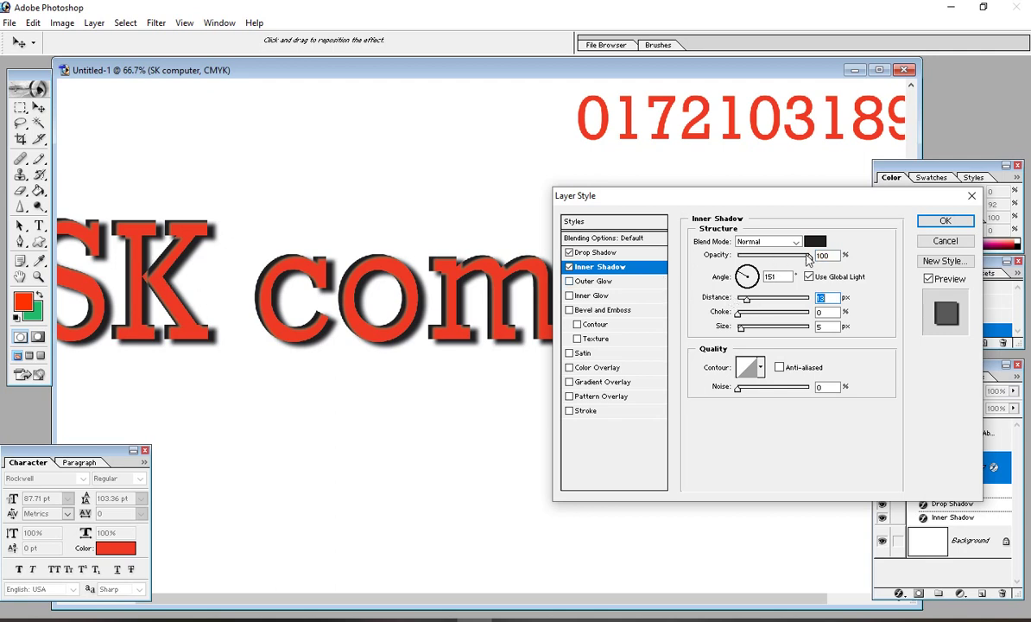
mouse_move(809, 261)
mouse_down()
mouse_move(767, 256)
mouse_move(794, 259)
mouse_up()
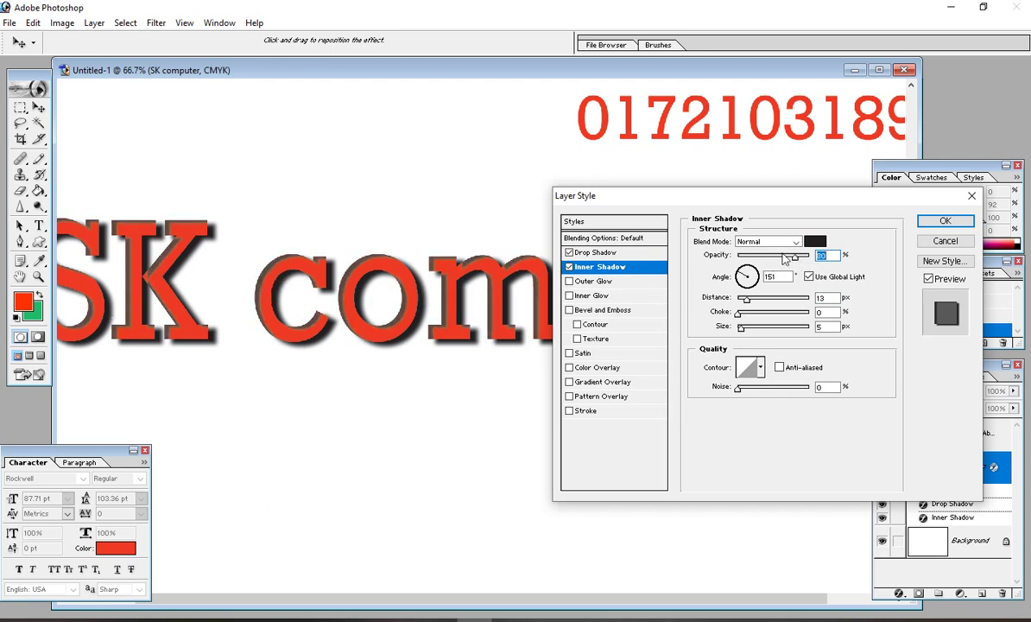
mouse_move(785, 259)
mouse_down()
mouse_move(748, 256)
mouse_move(792, 261)
mouse_move(780, 260)
mouse_up()
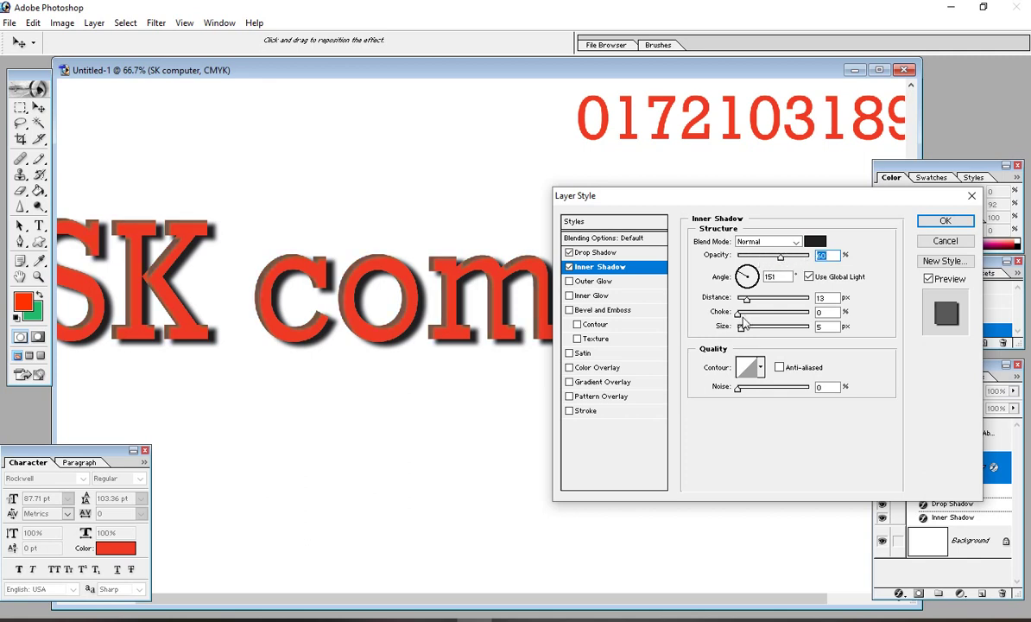
drag(738, 312, 833, 316)
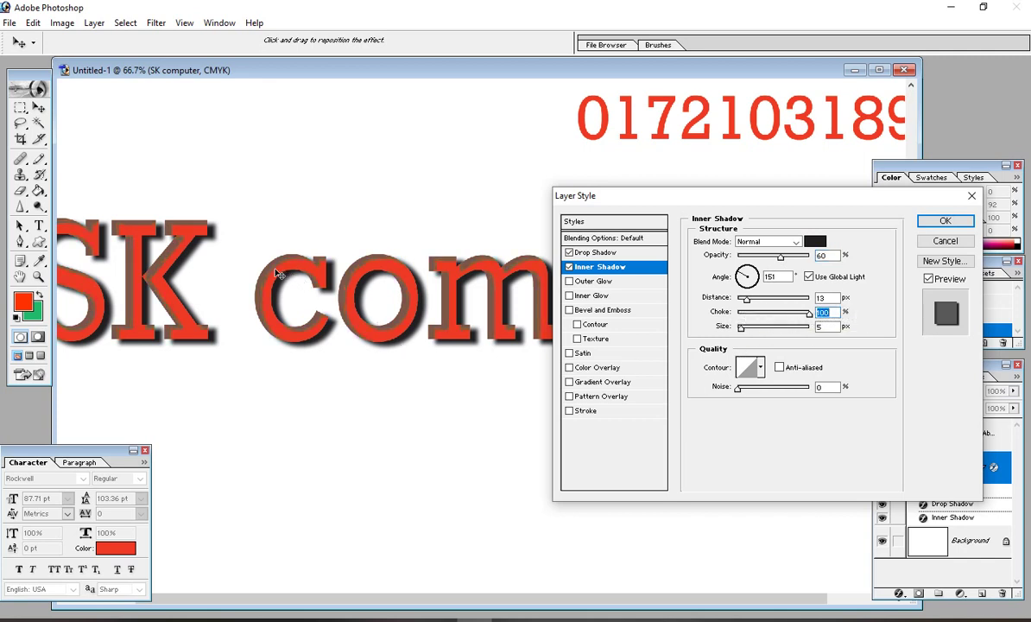
drag(810, 314, 751, 335)
key(Return)
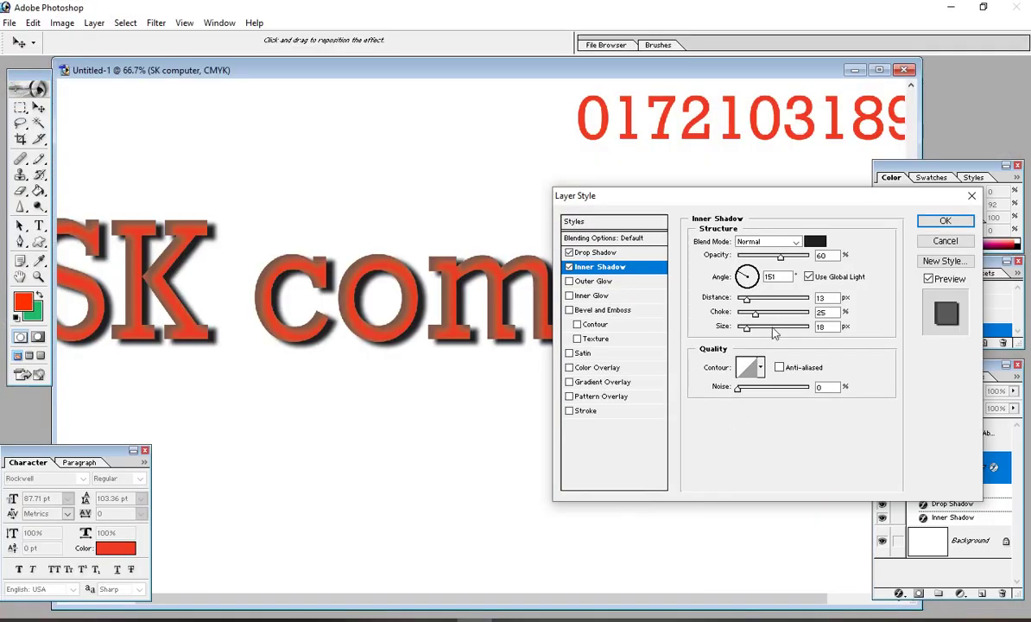
drag(749, 334, 741, 334)
mouse_move(754, 313)
mouse_down()
mouse_move(741, 317)
mouse_move(747, 299)
mouse_up()
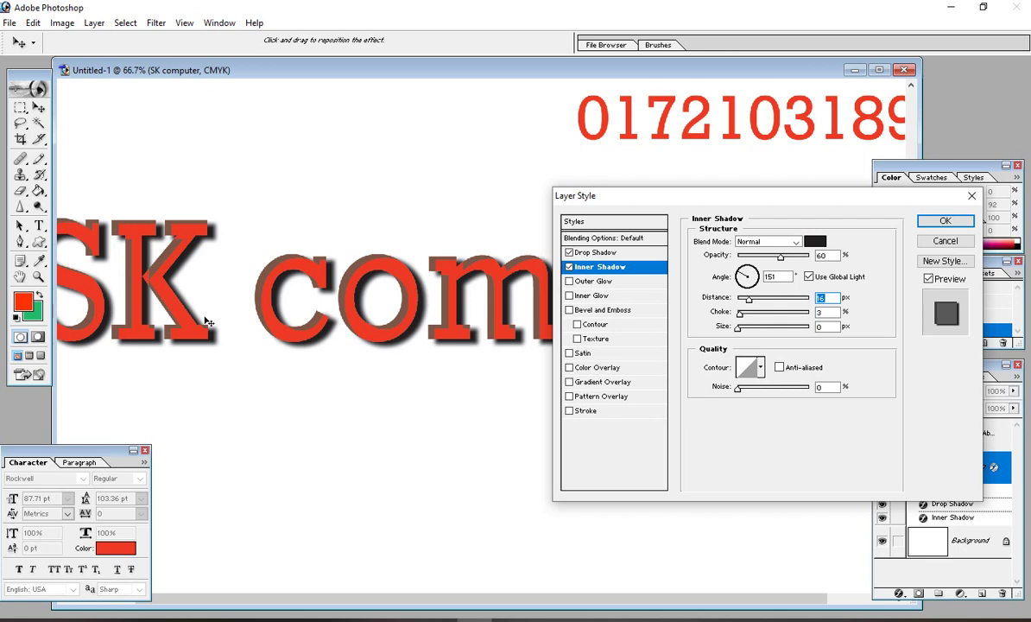
click(569, 265)
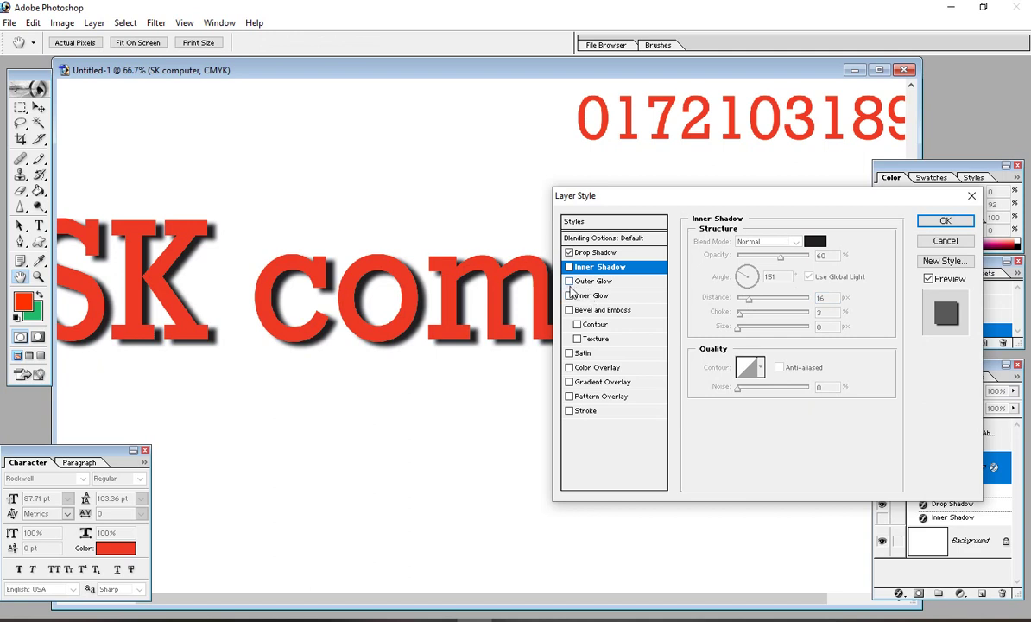
Enable Outer Glow with Normal blend, 88% opacity and noise reduced to 17%.
click(569, 282)
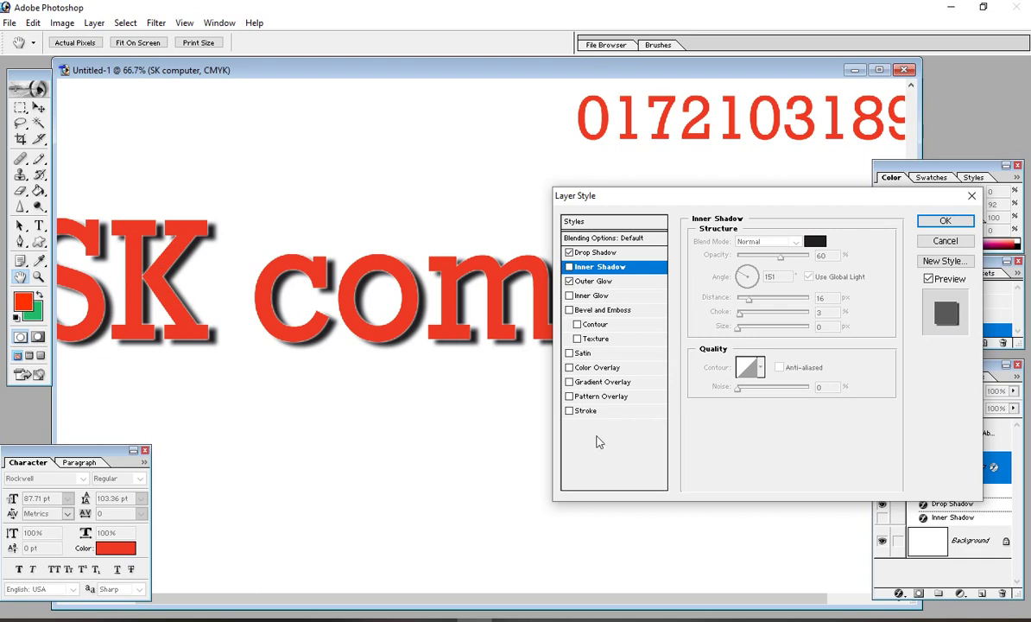
click(616, 286)
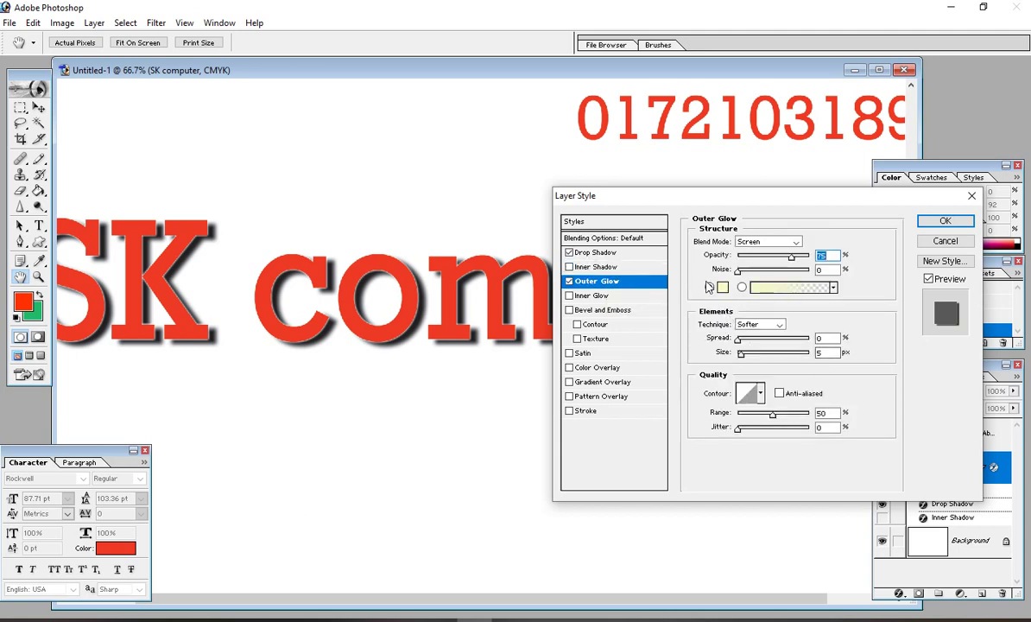
click(758, 241)
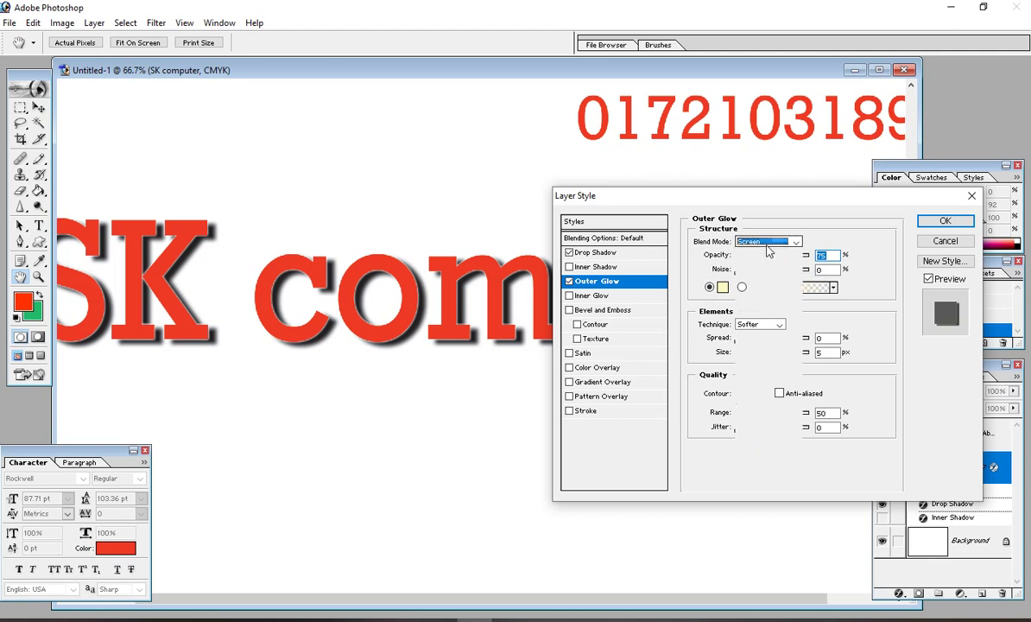
click(760, 253)
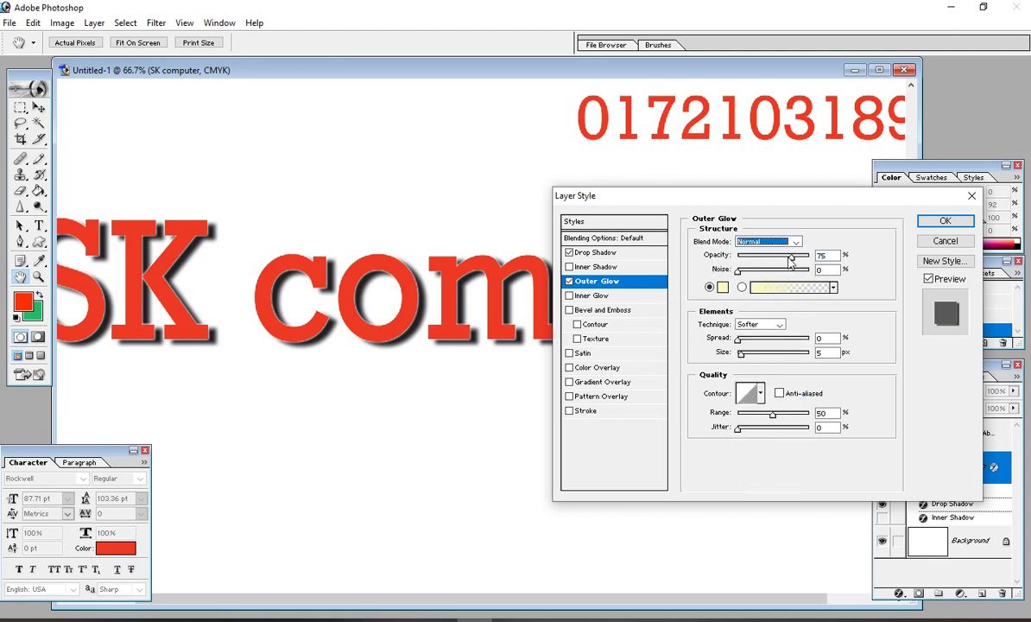
drag(790, 258, 811, 257)
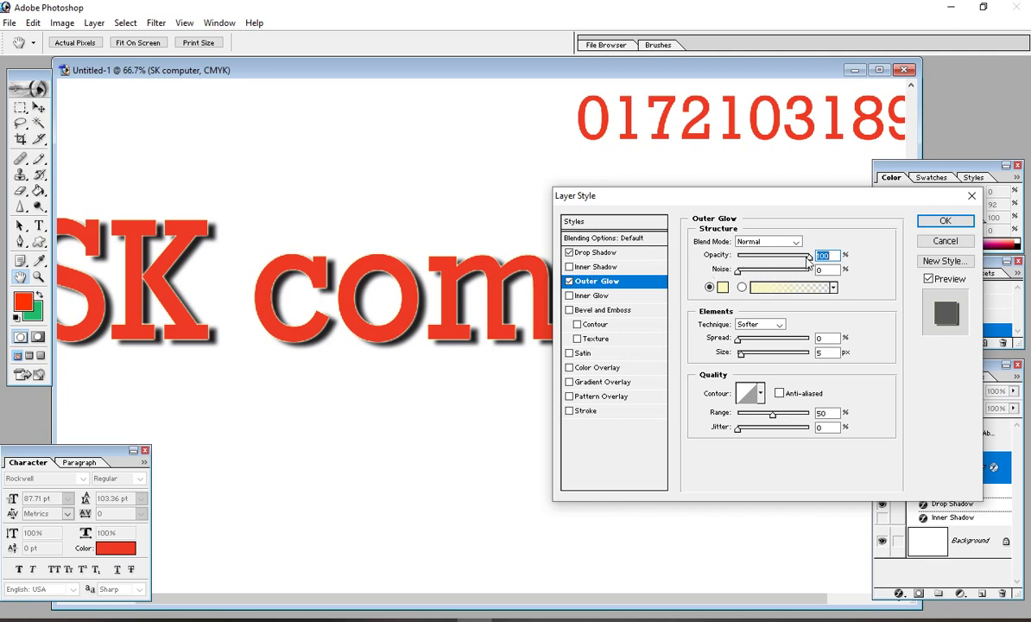
drag(807, 257, 801, 257)
drag(738, 270, 855, 270)
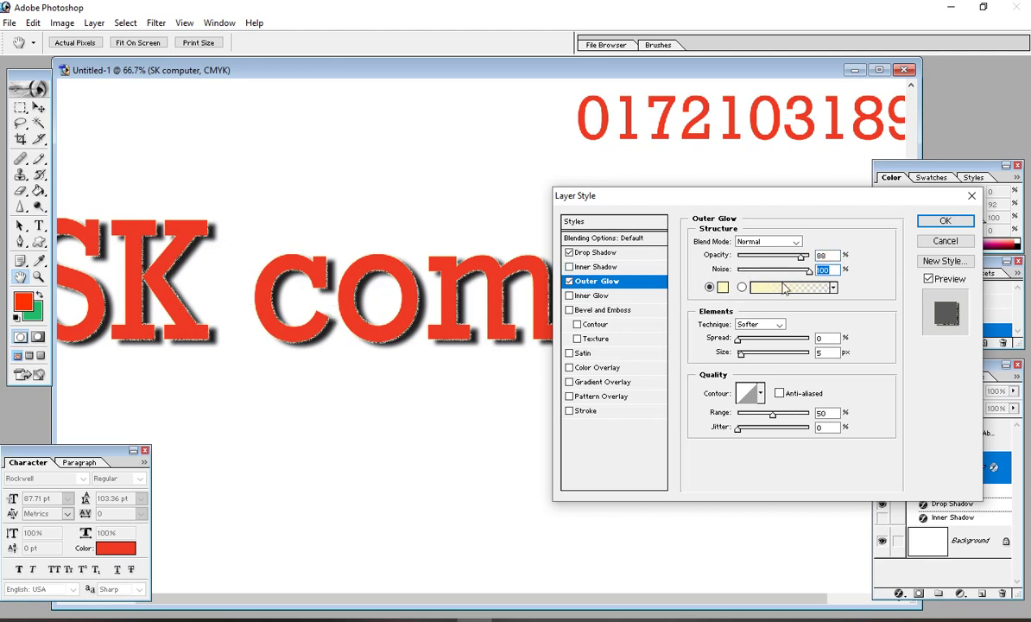
drag(807, 270, 749, 271)
Pick a yellow outer glow colour and reduce the glow's spread to 3%.
click(722, 287)
click(455, 182)
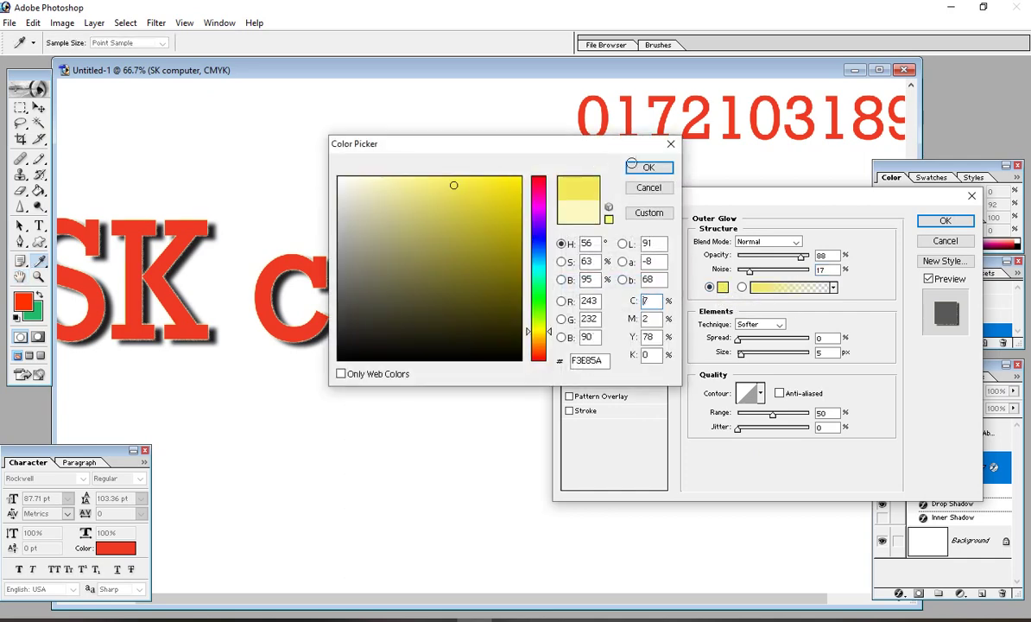
click(648, 167)
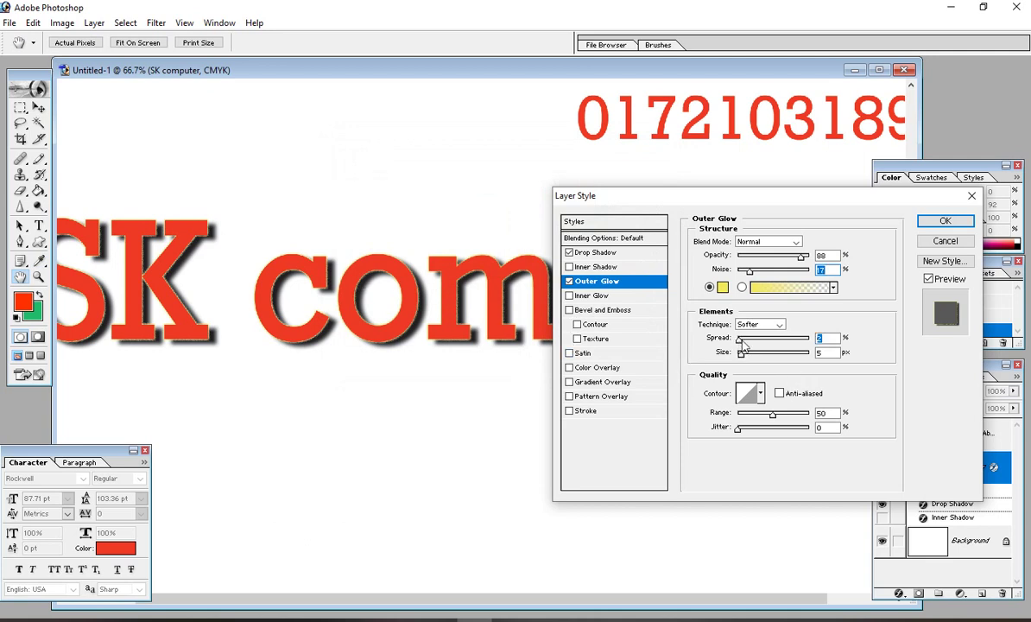
drag(738, 339, 790, 340)
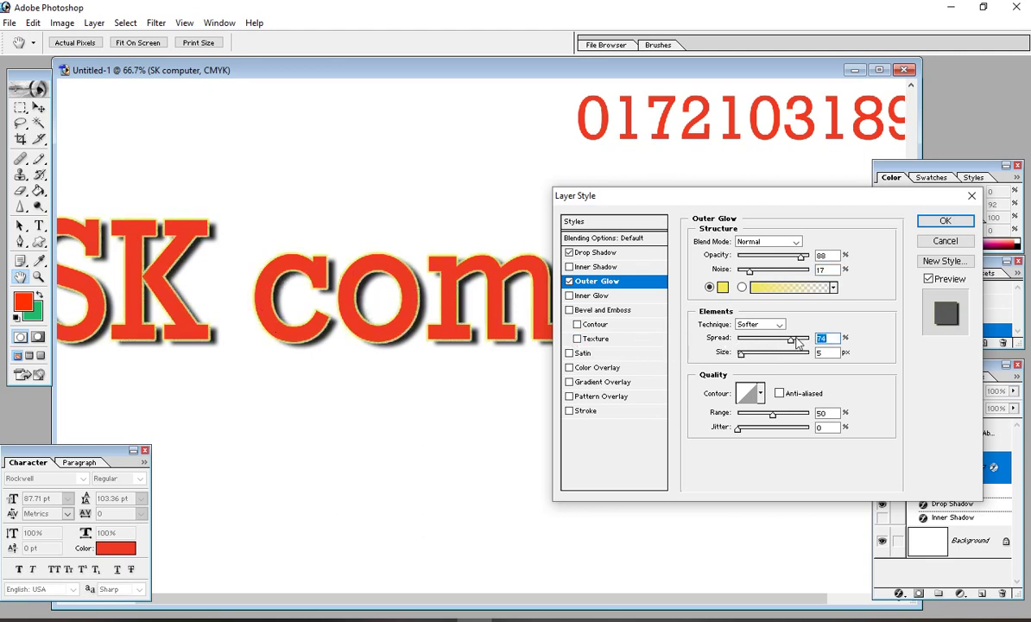
drag(790, 339, 745, 339)
drag(782, 342, 748, 363)
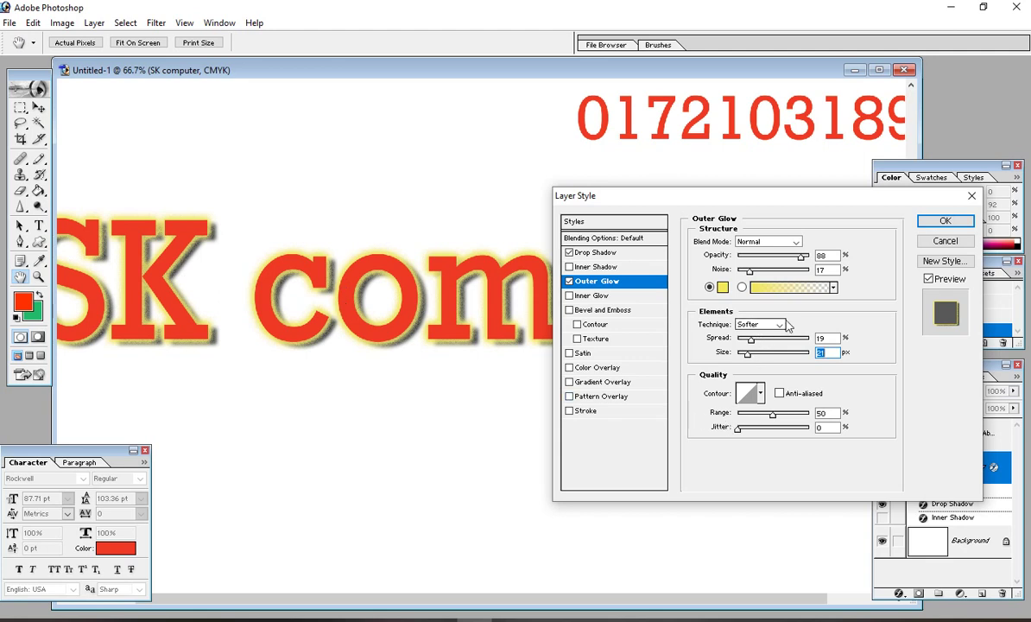
mouse_move(750, 338)
mouse_down()
mouse_move(737, 356)
mouse_move(745, 354)
mouse_up()
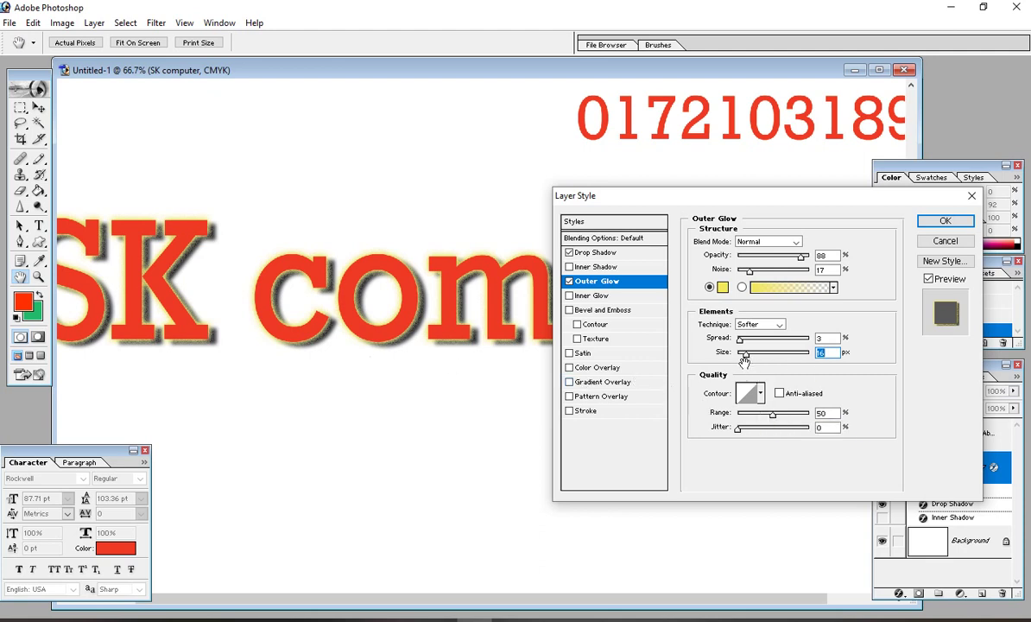
Compare the title with and without glow, then lower it to 53% opacity and 7 px size.
click(569, 281)
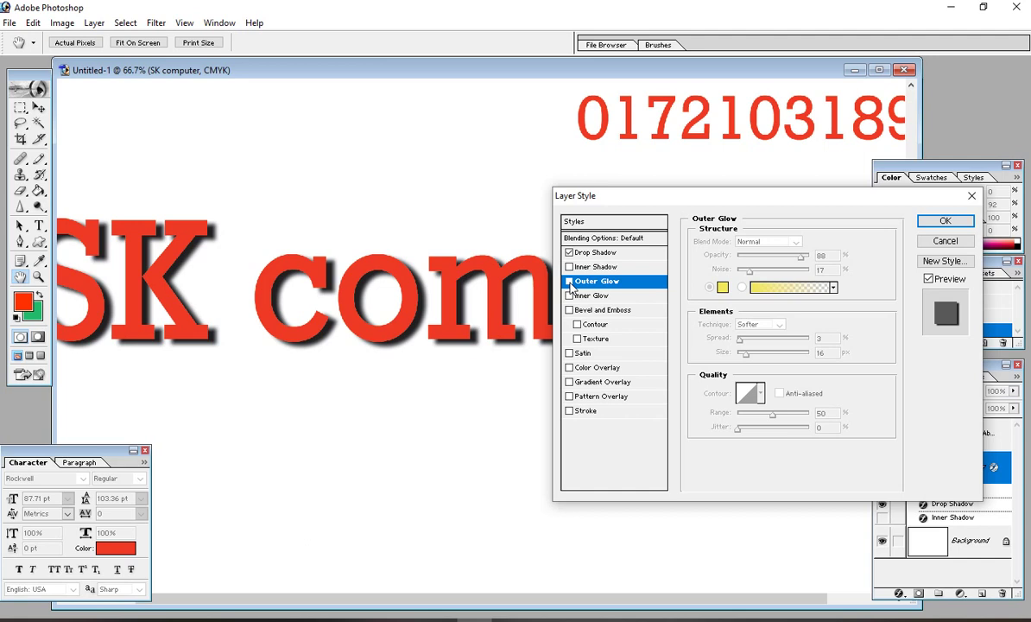
click(569, 281)
click(568, 282)
click(569, 282)
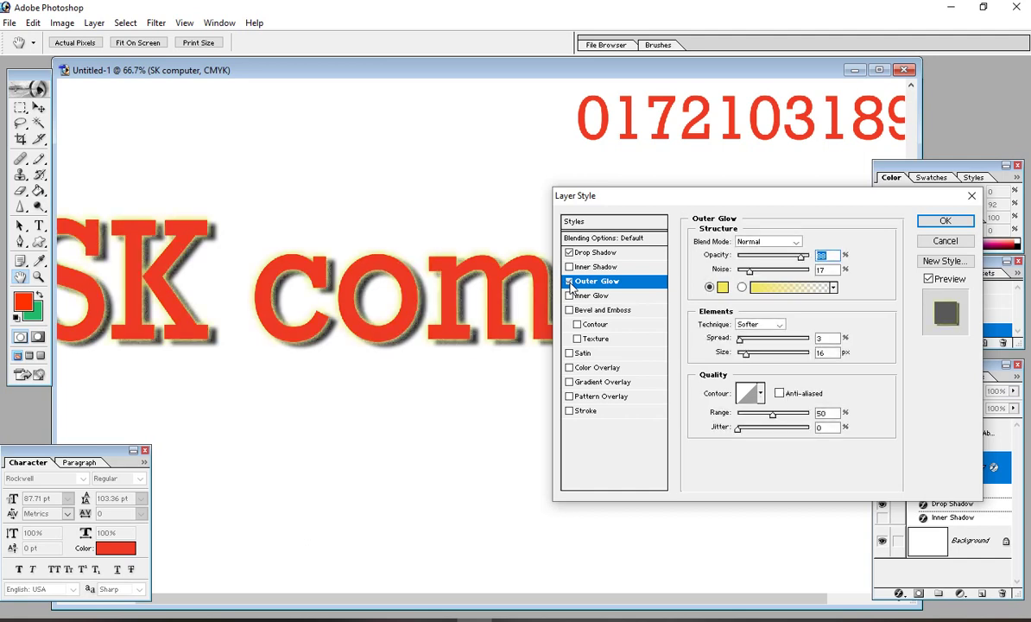
click(569, 281)
click(568, 281)
drag(800, 257, 749, 270)
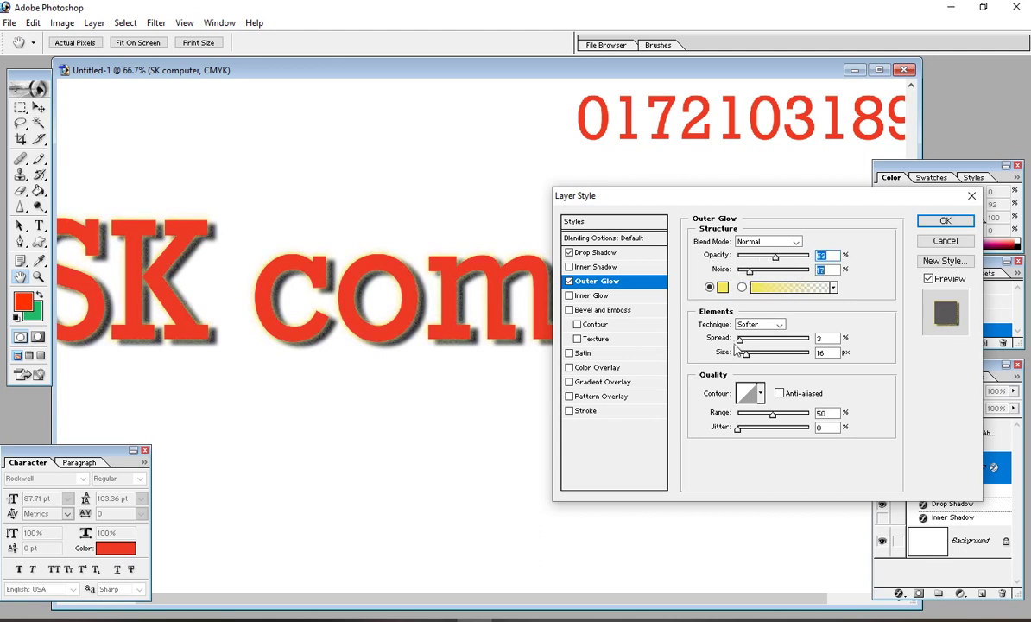
mouse_move(744, 353)
mouse_down()
mouse_move(730, 359)
mouse_move(757, 357)
mouse_move(744, 362)
mouse_up()
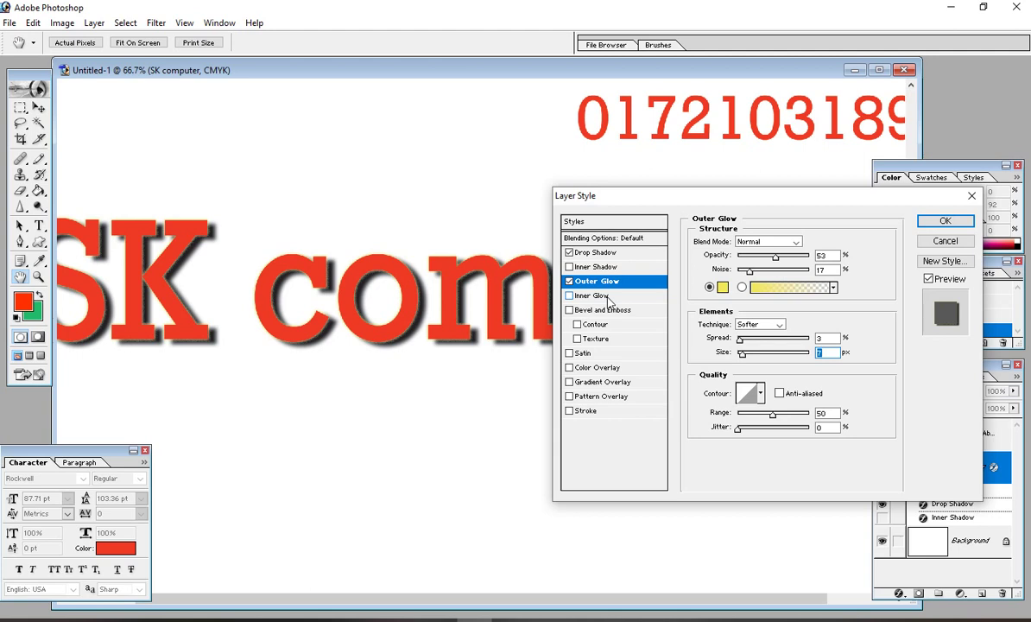
Add an Inner Glow with 48% noise, 10 px size and some choke, then apply the style.
click(608, 296)
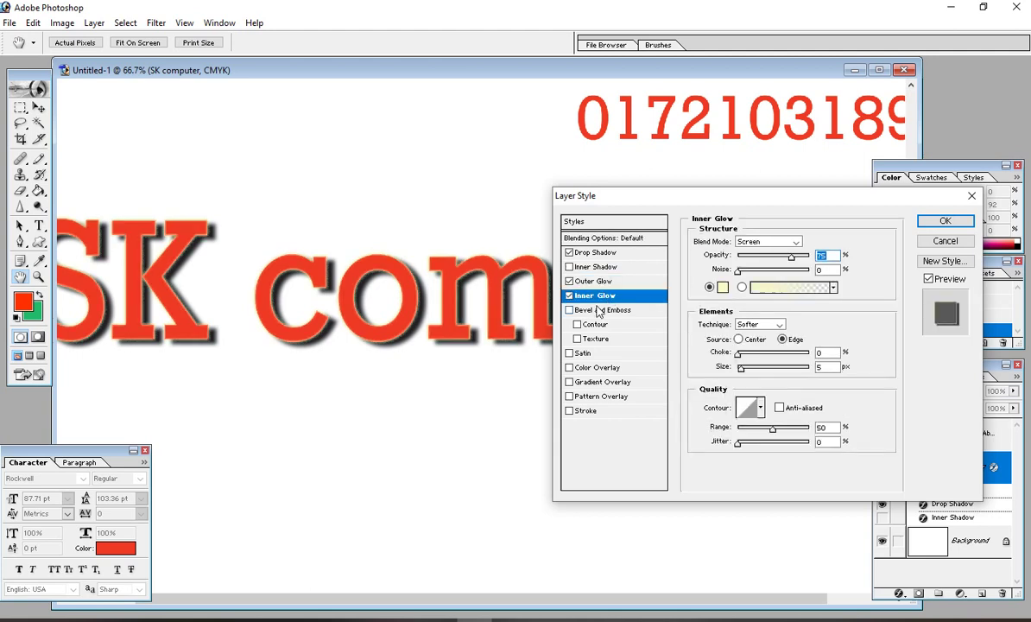
drag(737, 269, 812, 273)
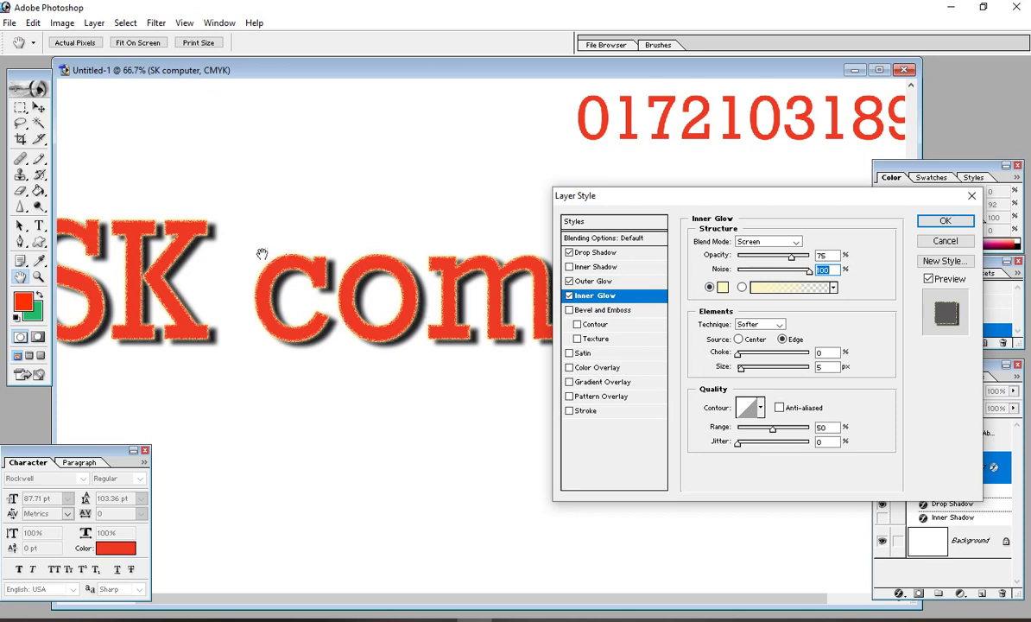
drag(807, 270, 770, 270)
mouse_move(741, 370)
mouse_down()
mouse_move(768, 370)
mouse_move(750, 380)
mouse_up()
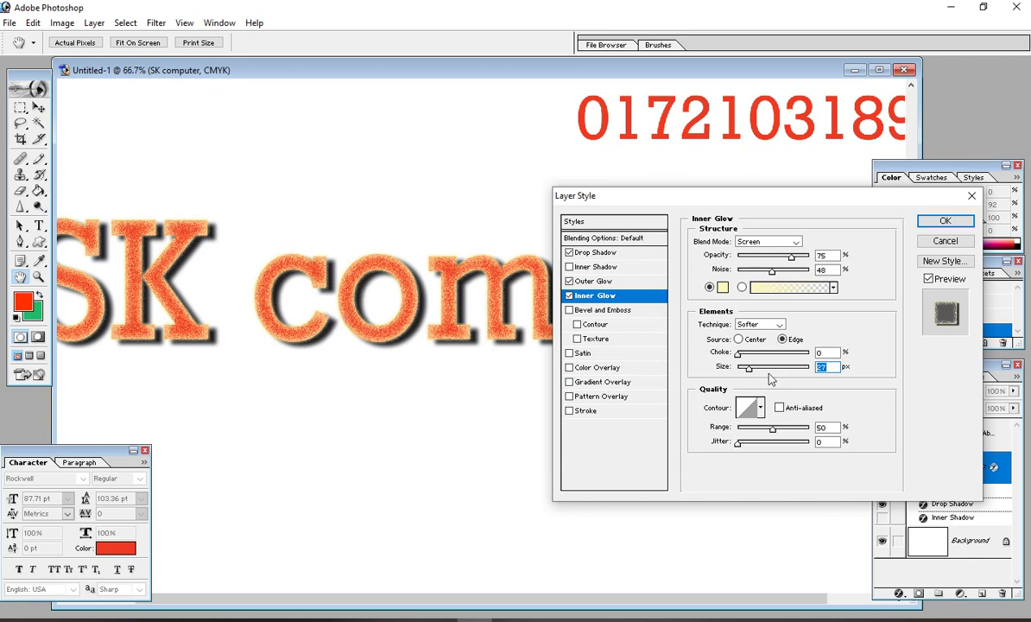
drag(754, 373, 735, 363)
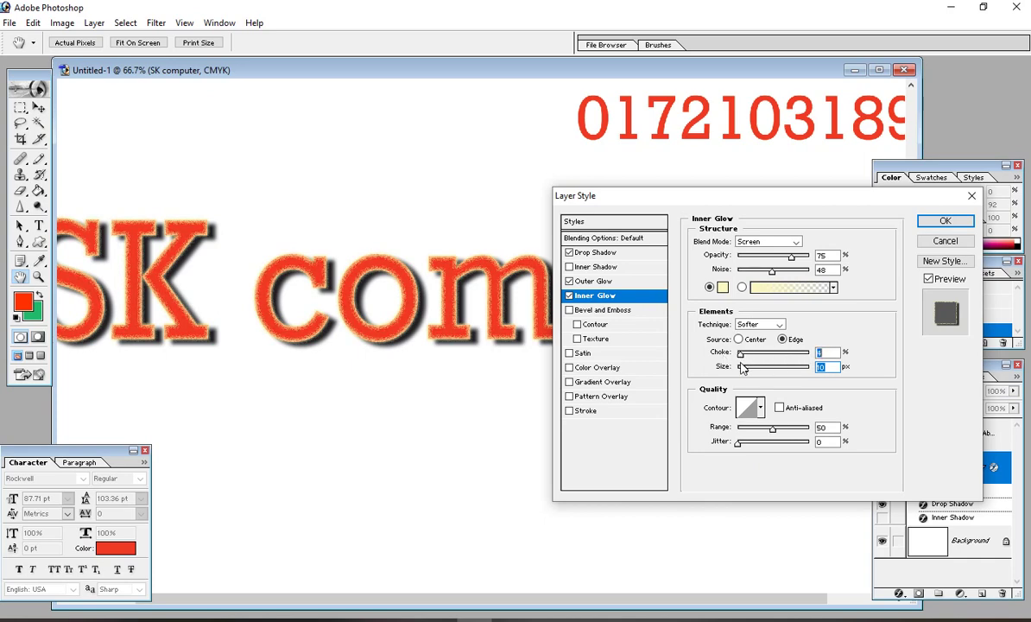
key(Return)
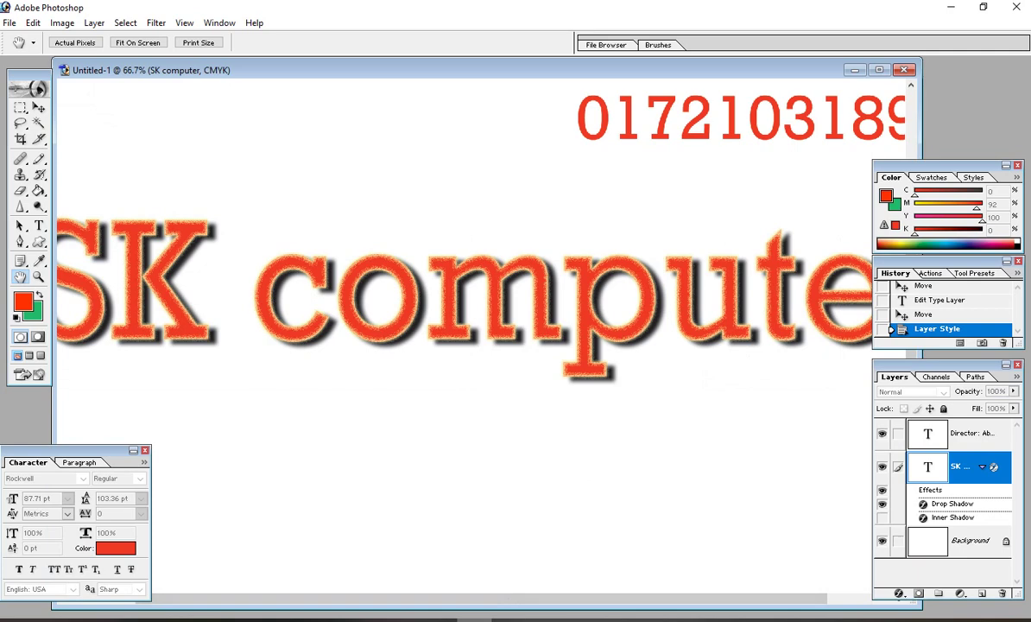
Reopen the 'SK computer' title's Layer Style, showing its Inner Glow settings.
click(448, 539)
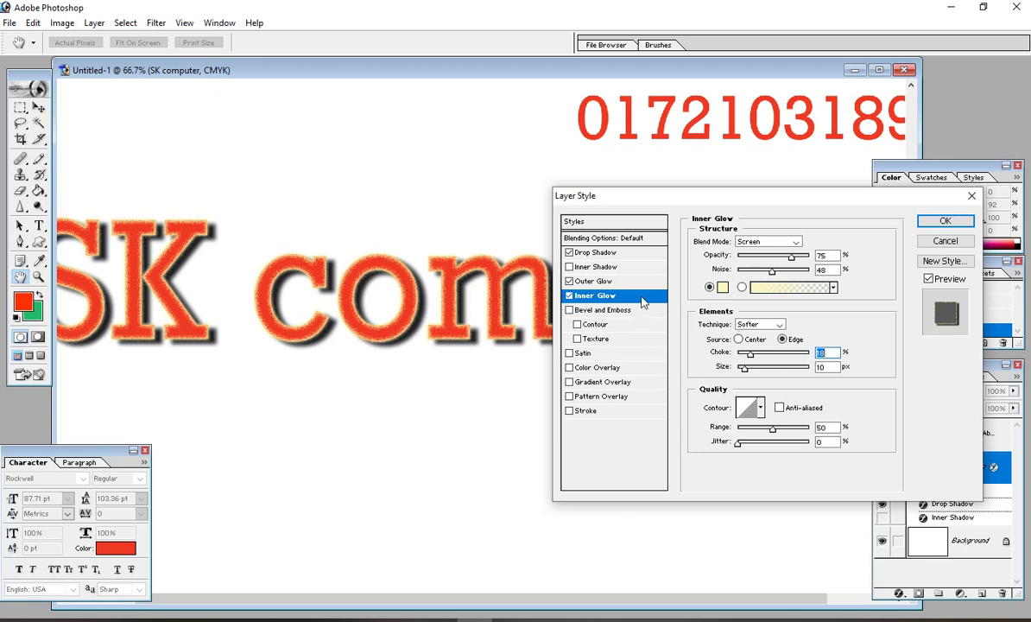
Replace the title's Inner Glow with a Bevel and Emboss effect.
click(569, 295)
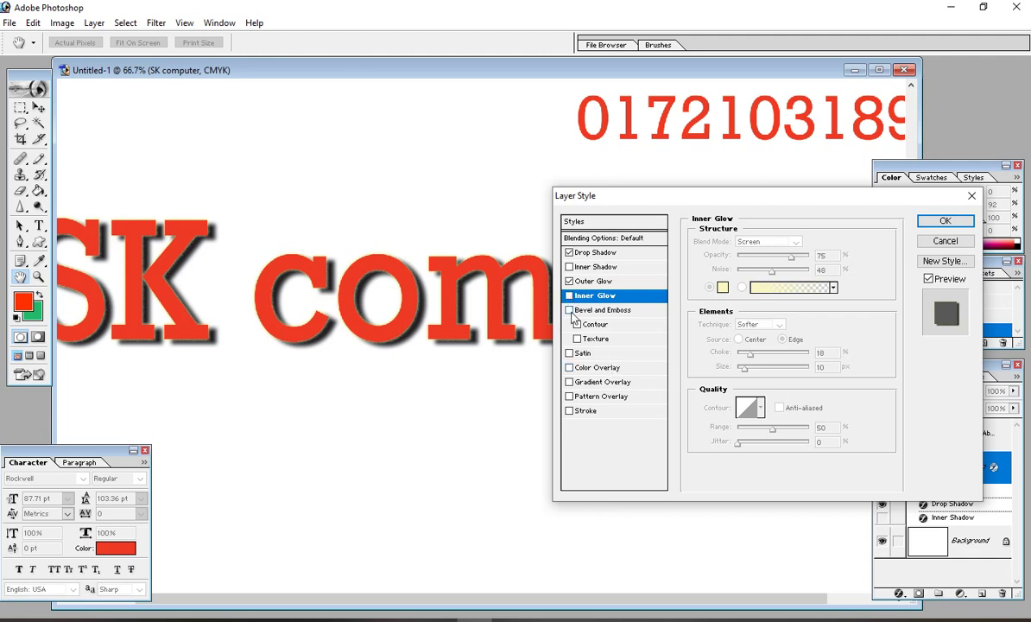
click(570, 311)
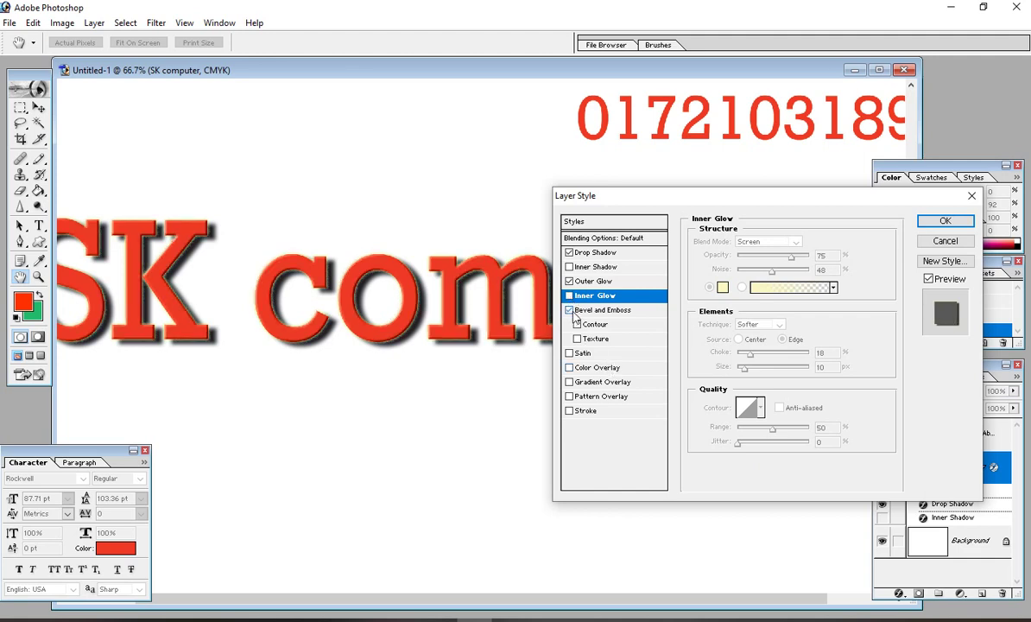
click(604, 309)
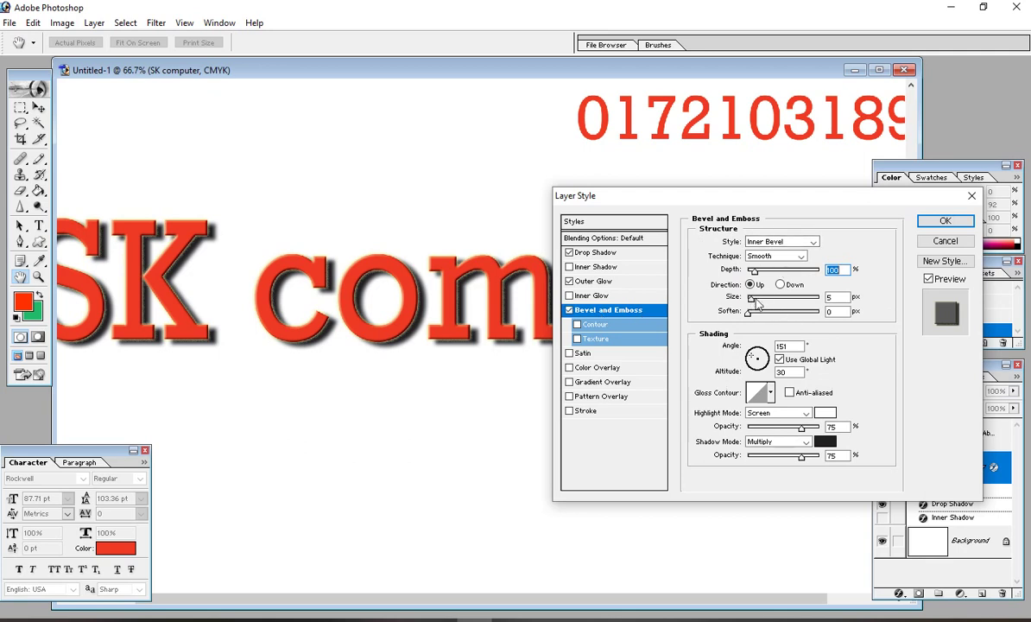
Set the bevel to 9 px size, 2 px soften, 172° angle and 11° altitude.
drag(754, 299, 751, 305)
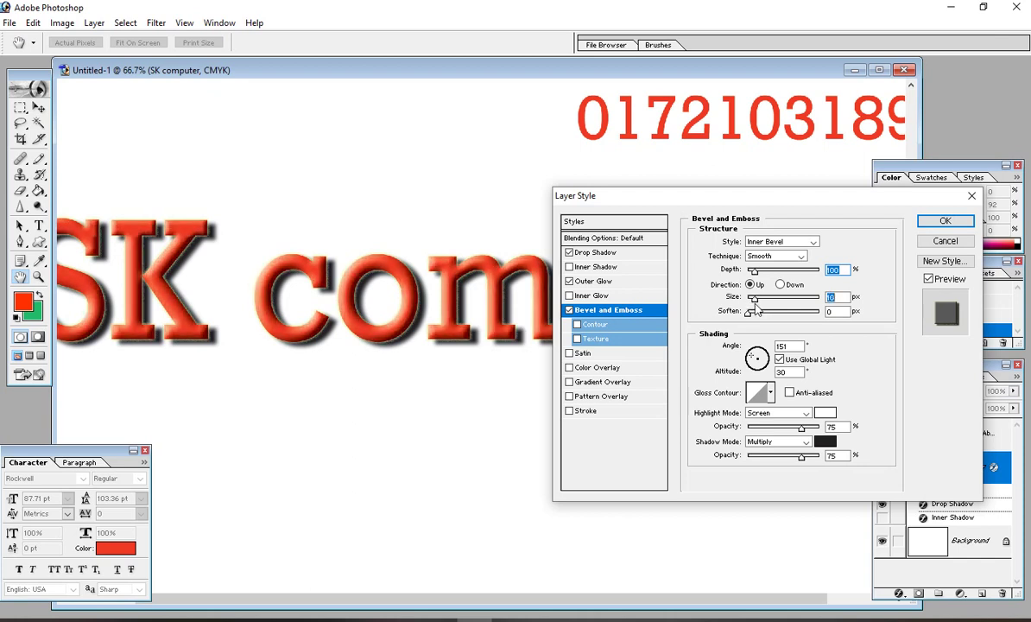
drag(755, 304, 756, 304)
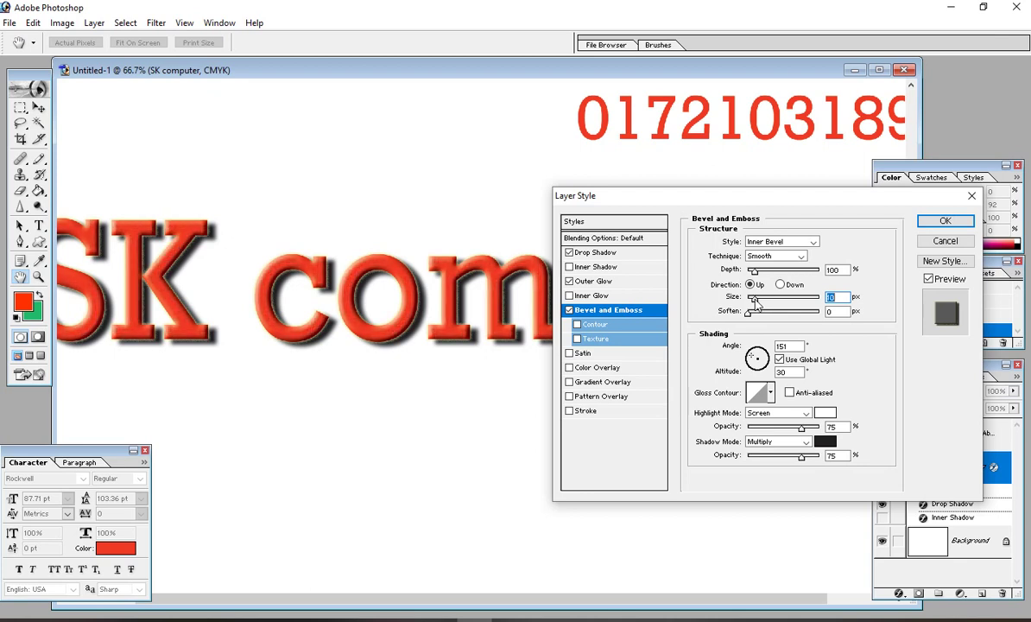
click(749, 312)
drag(777, 316, 750, 322)
drag(750, 319, 788, 318)
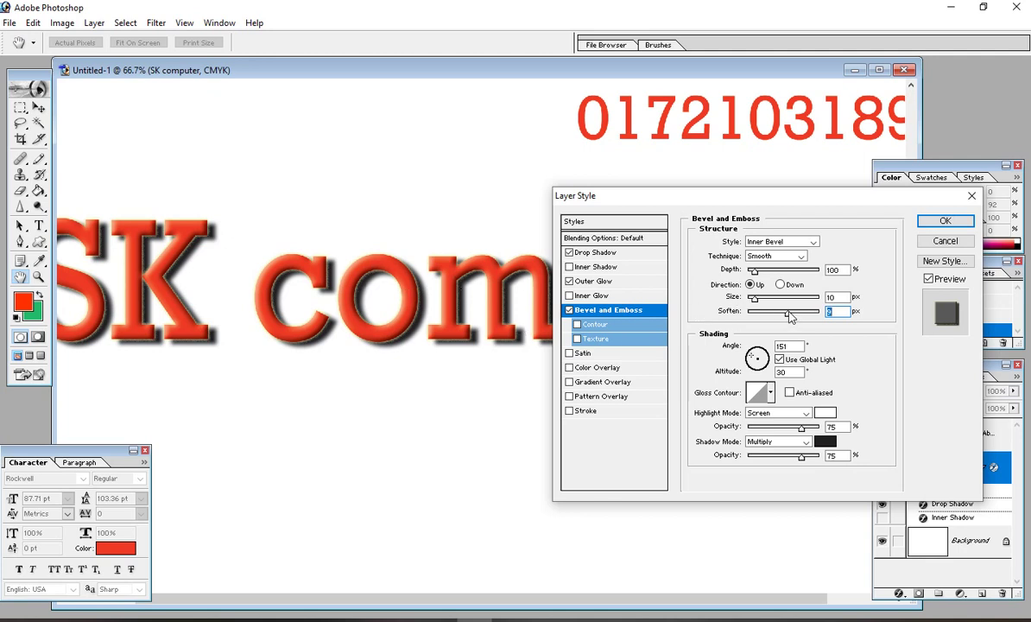
drag(789, 318, 755, 318)
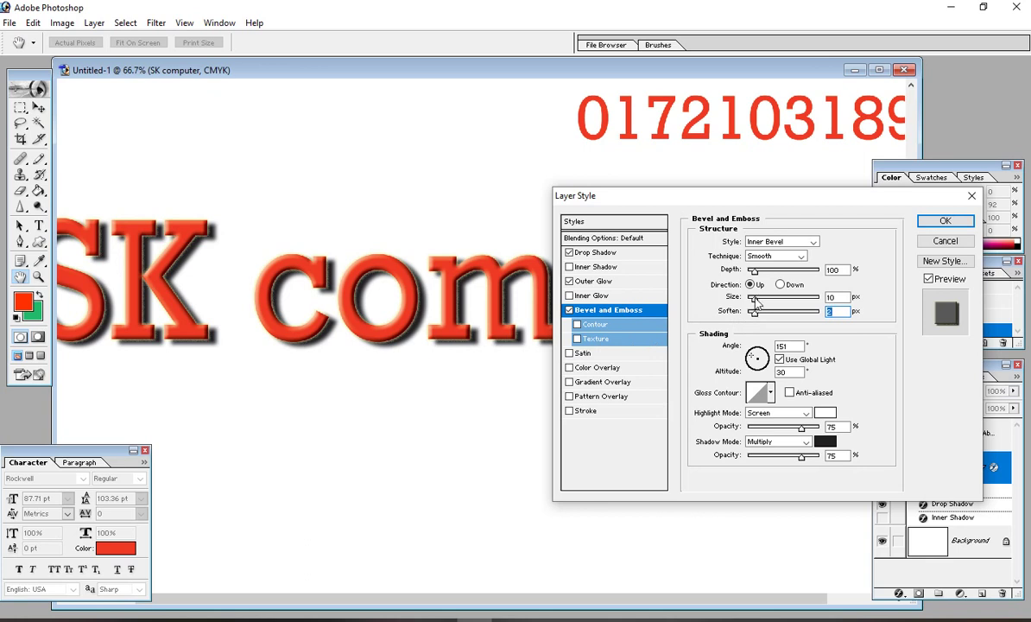
drag(754, 297, 755, 304)
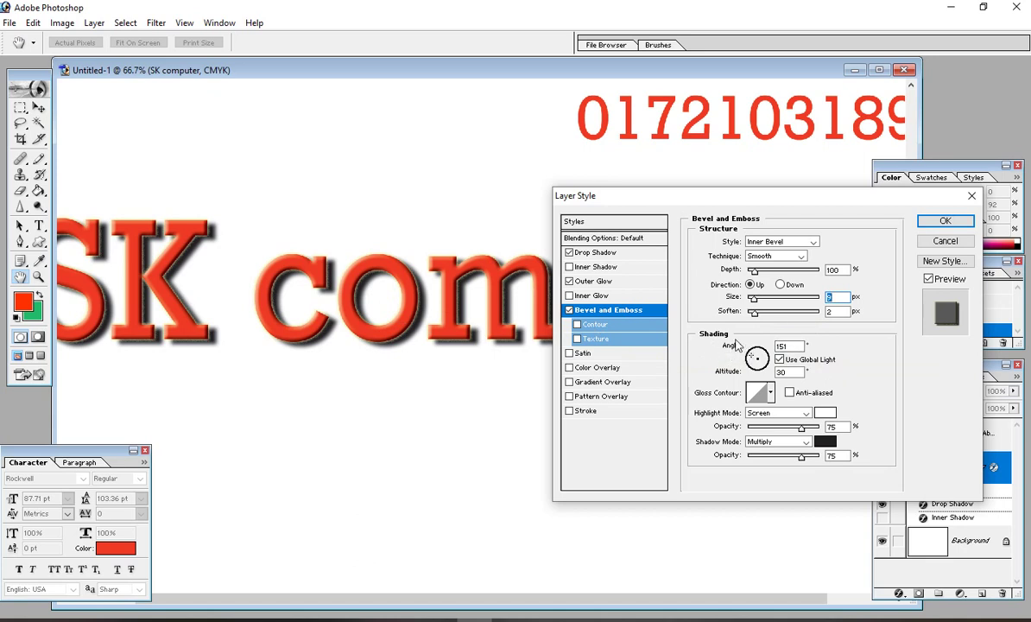
mouse_move(757, 369)
mouse_down()
mouse_move(749, 365)
mouse_move(757, 358)
mouse_move(750, 363)
mouse_up()
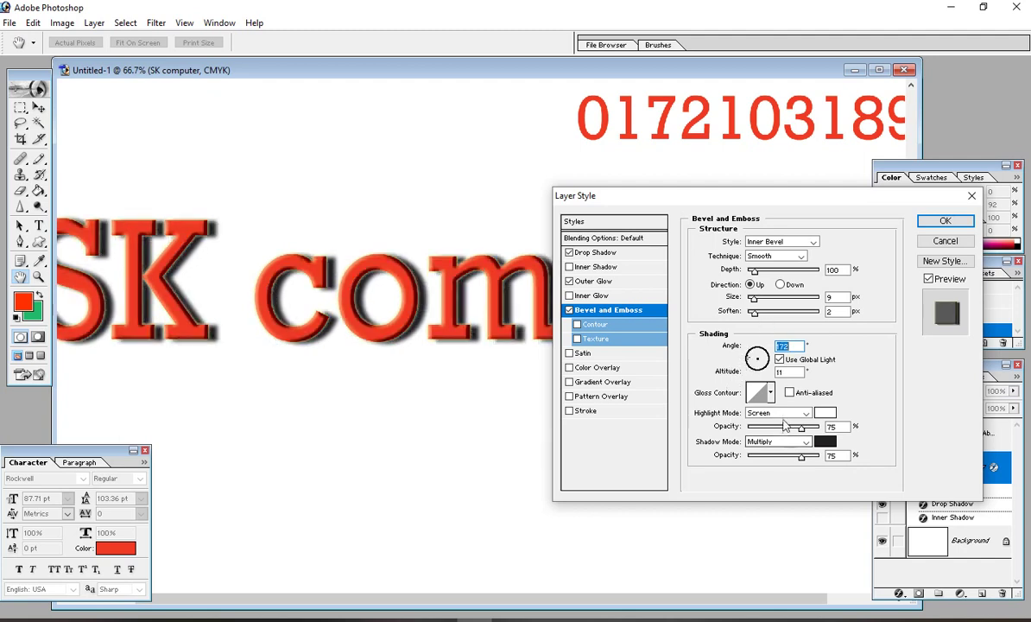
Compare gloss contour presets and choose Linear for the title's bevel.
click(770, 391)
click(719, 441)
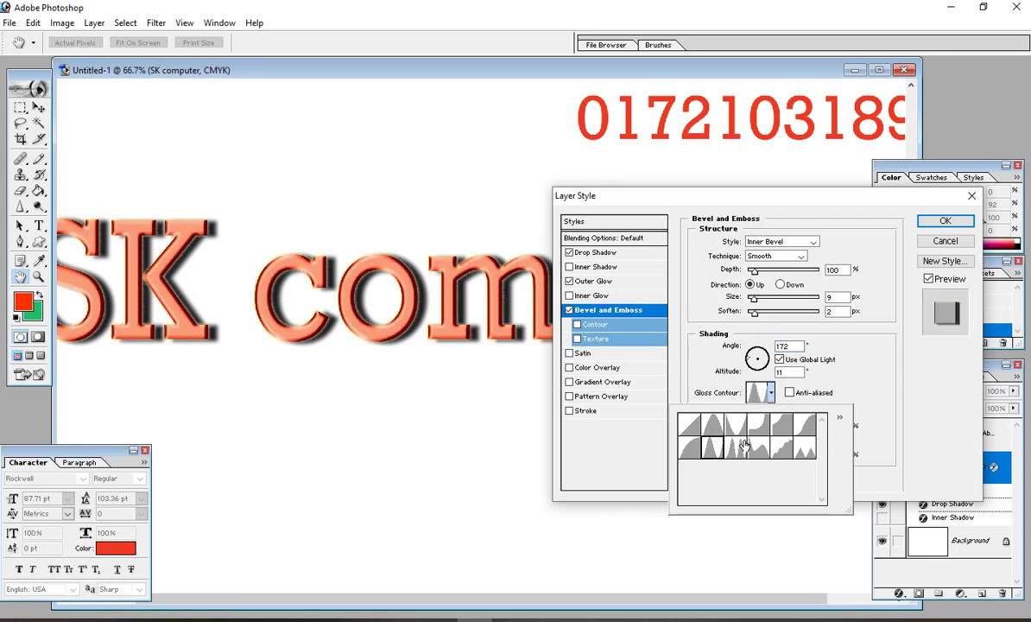
click(735, 442)
click(758, 442)
click(789, 443)
click(758, 423)
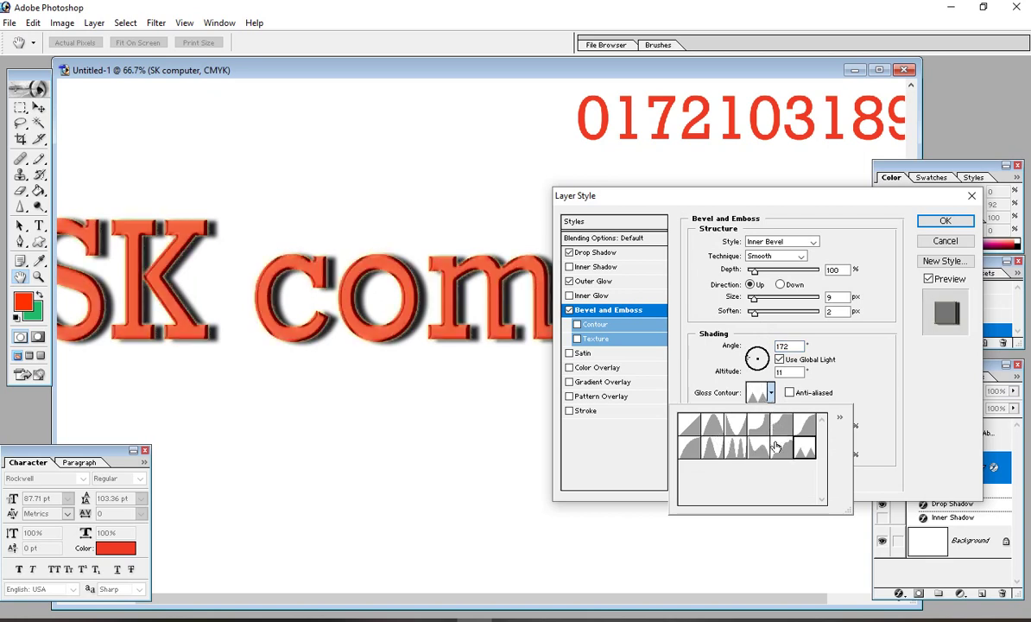
click(712, 423)
click(689, 424)
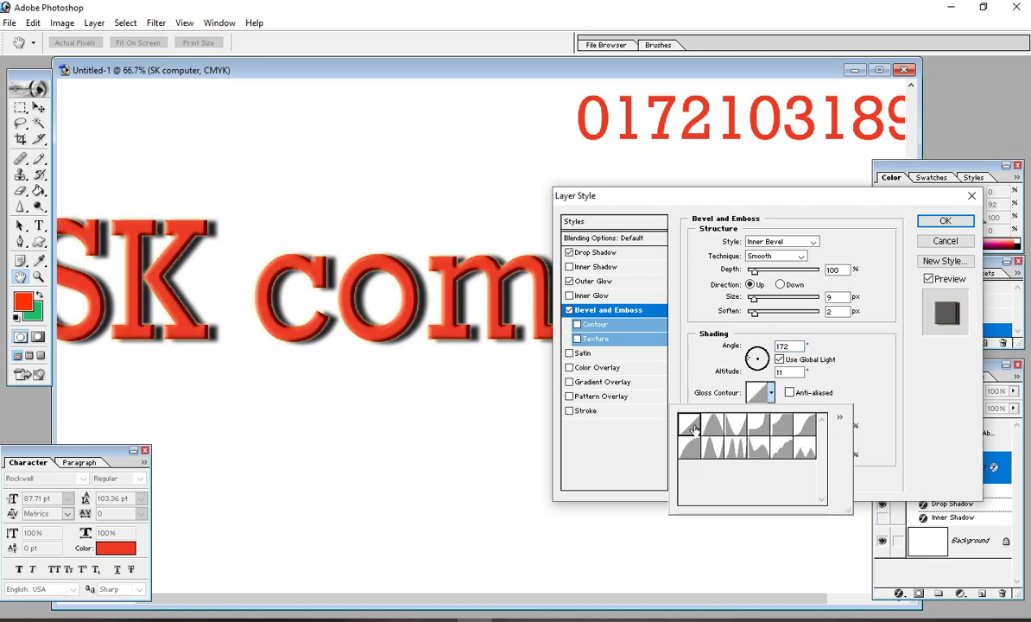
click(735, 446)
click(781, 446)
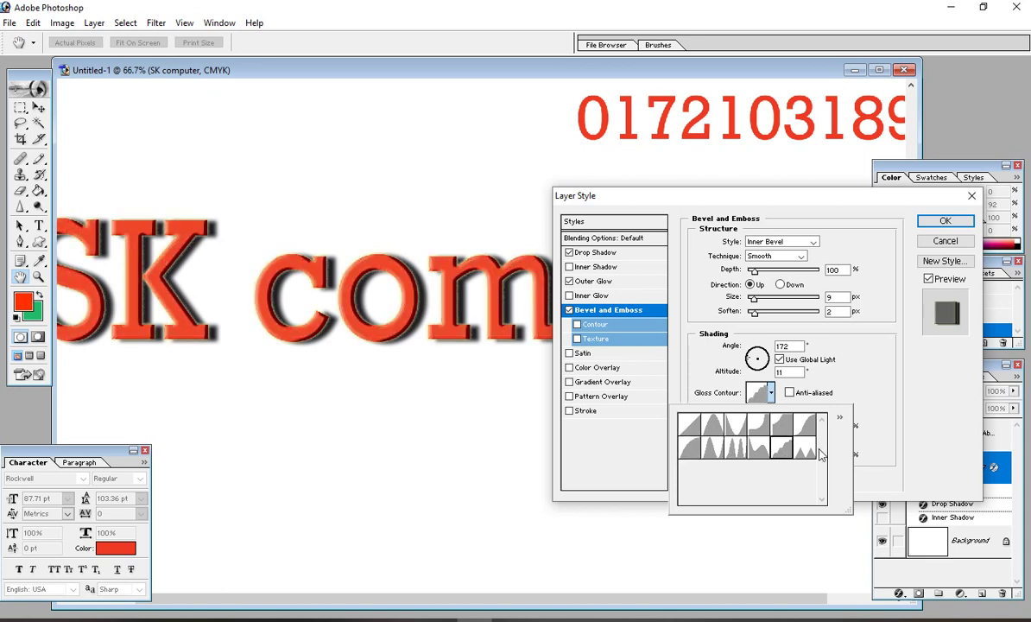
click(805, 446)
click(758, 423)
click(736, 423)
click(706, 426)
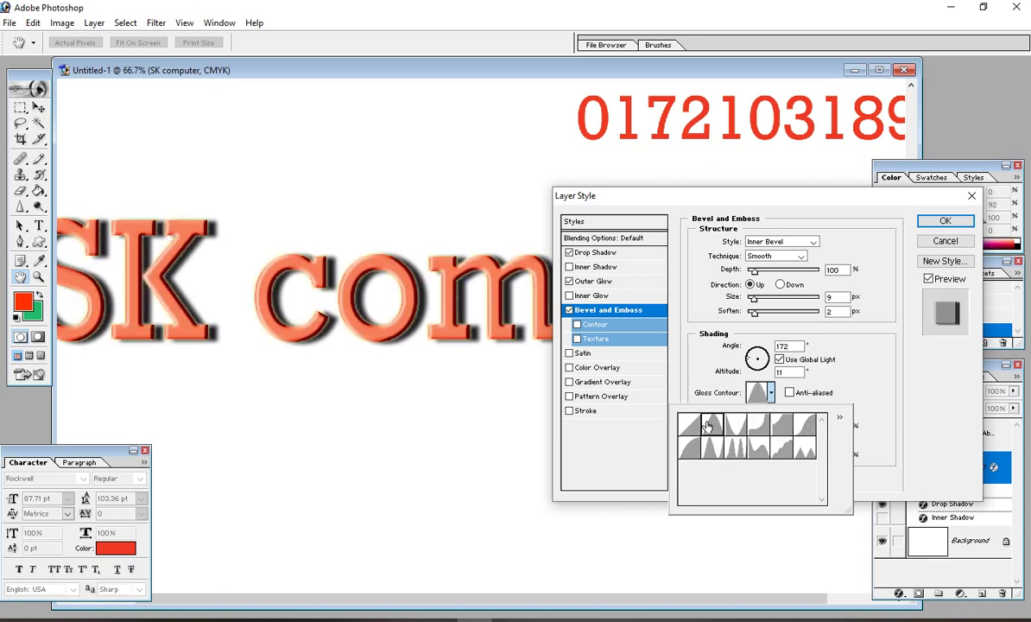
click(689, 424)
click(661, 355)
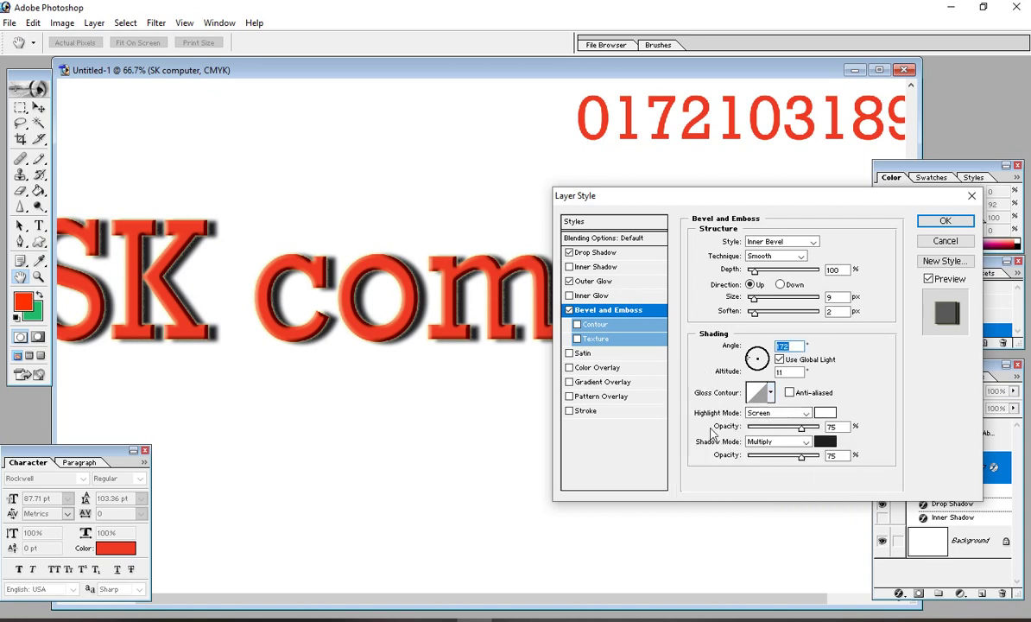
Raise Highlight Opacity to 85%, lower Shadow Opacity, and add a minimum-range Contour.
drag(801, 434, 743, 464)
mouse_move(786, 460)
mouse_down()
mouse_move(758, 459)
mouse_move(767, 459)
mouse_up()
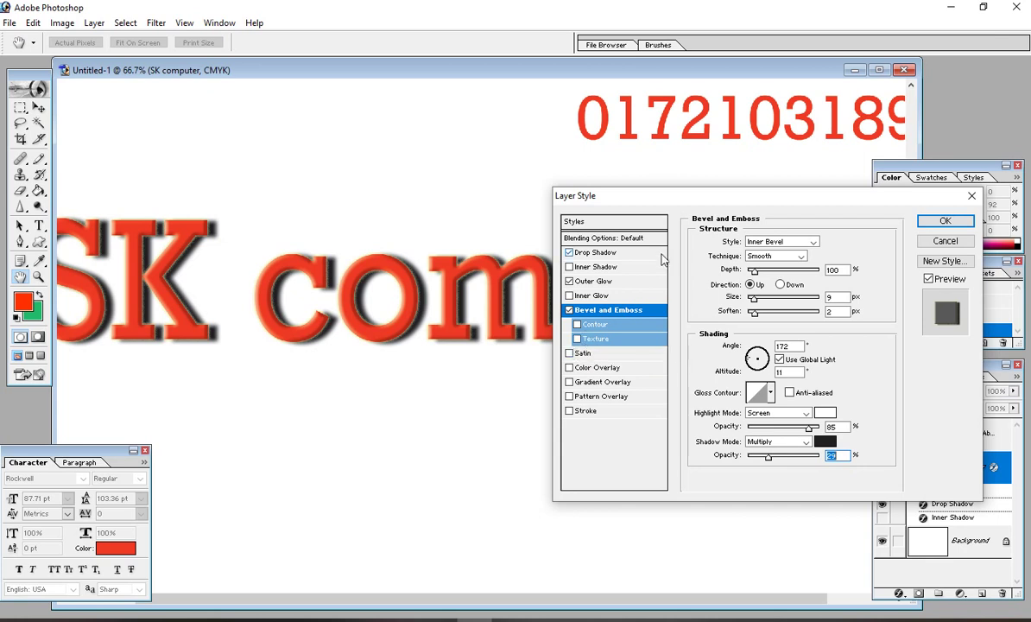
click(597, 325)
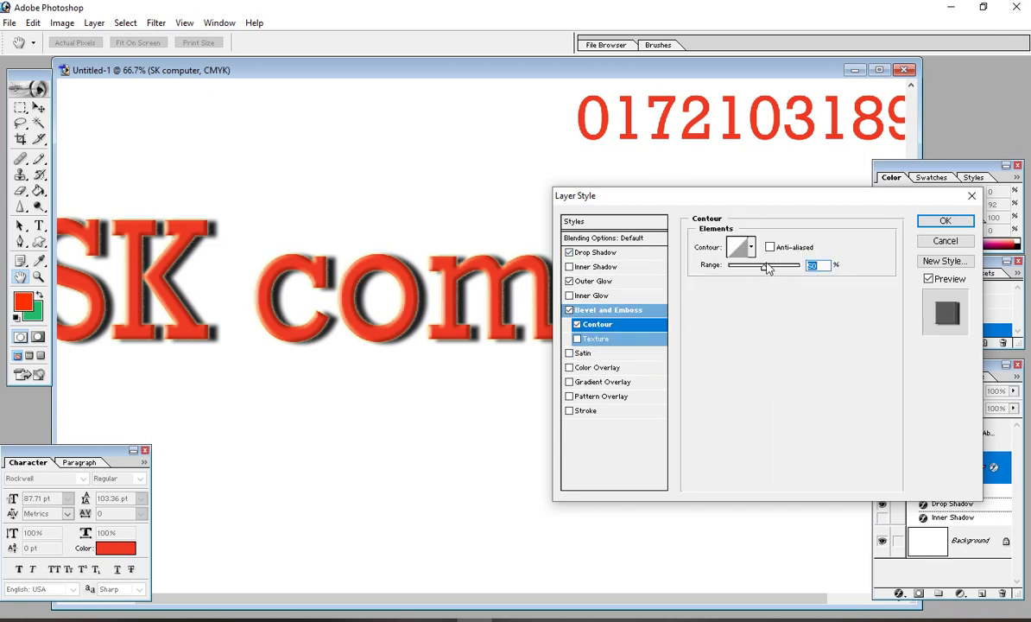
drag(768, 268, 698, 275)
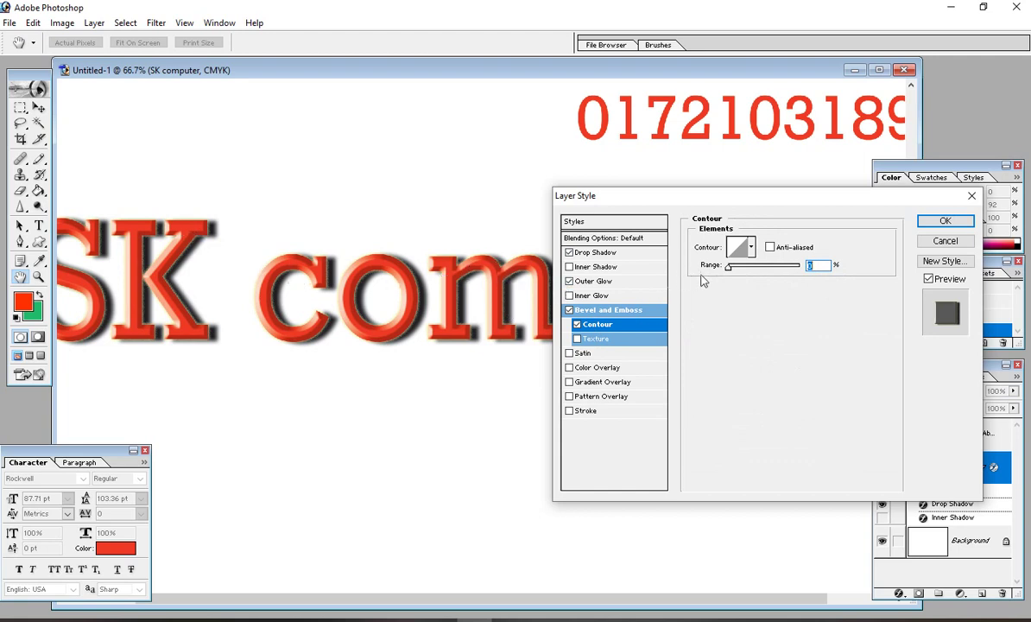
Try peaked and rolling-slope contours on the bevel, then settle on Linear.
mouse_move(728, 267)
mouse_down()
mouse_move(747, 271)
mouse_move(726, 277)
mouse_up()
click(751, 247)
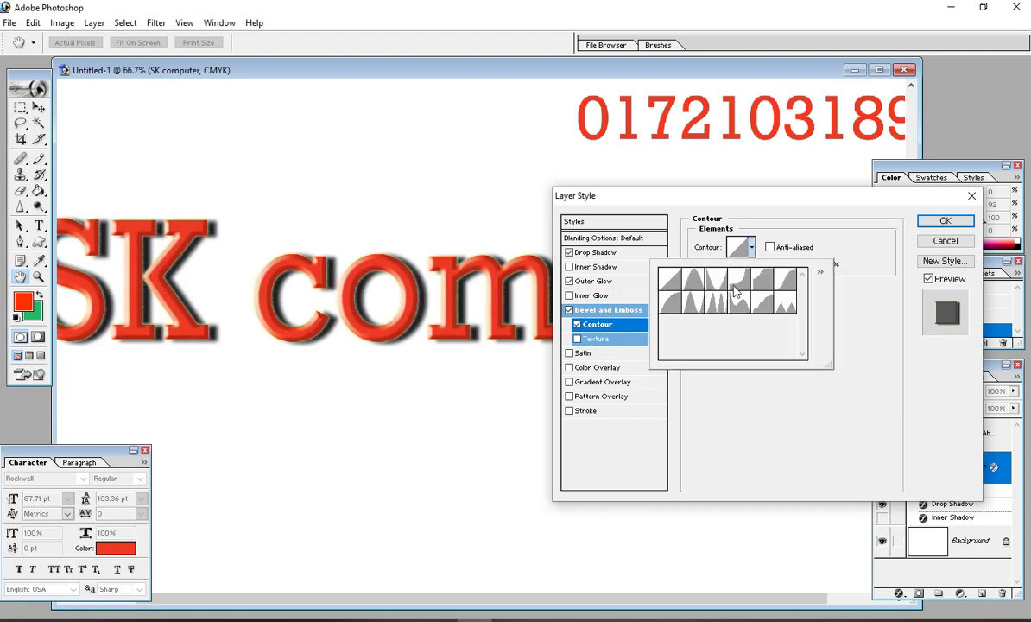
click(716, 303)
click(670, 302)
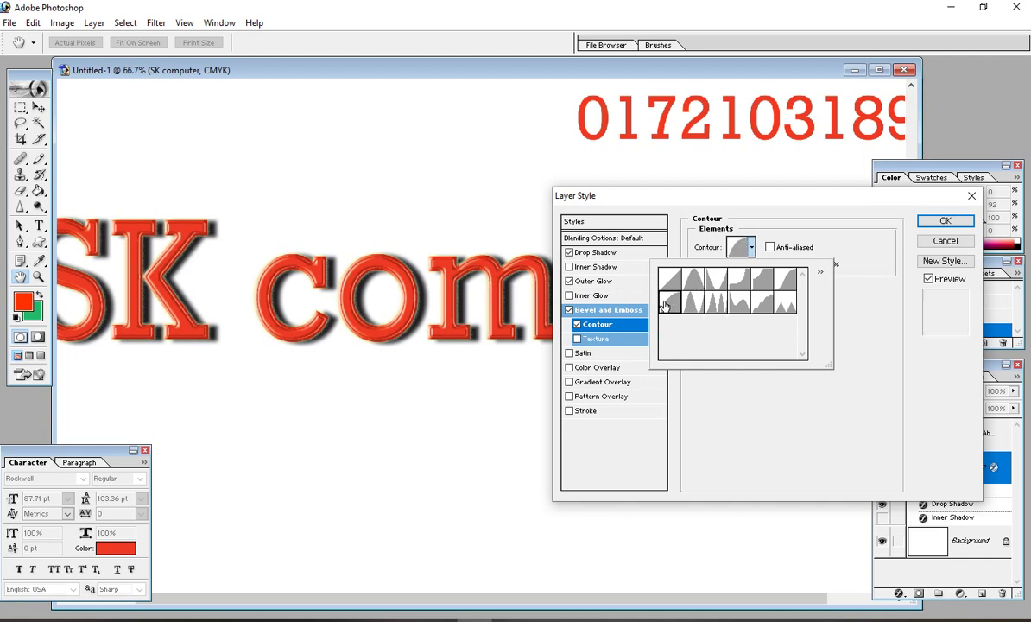
click(715, 301)
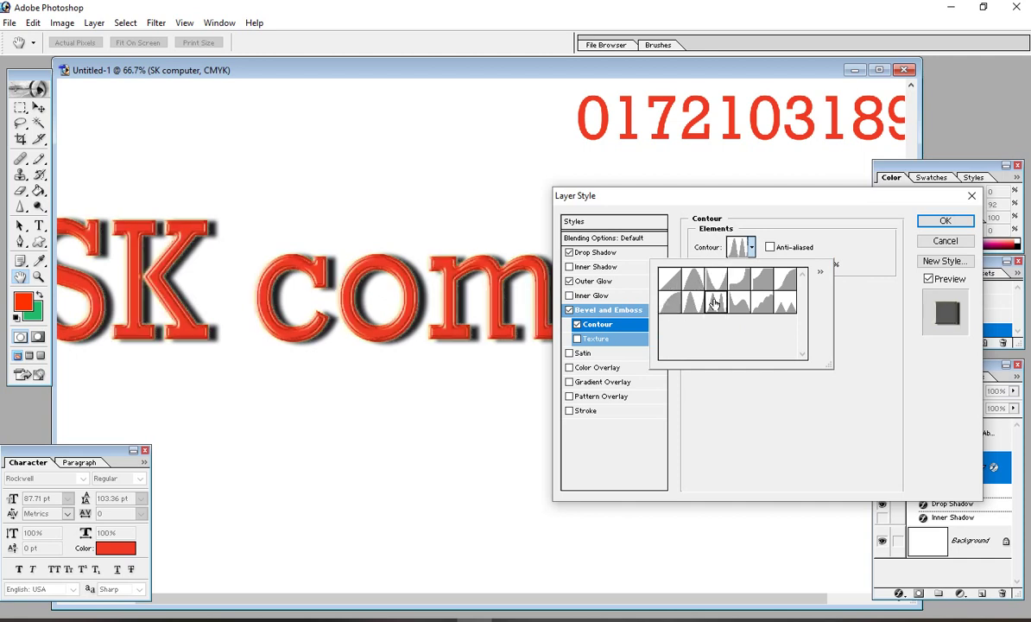
click(717, 301)
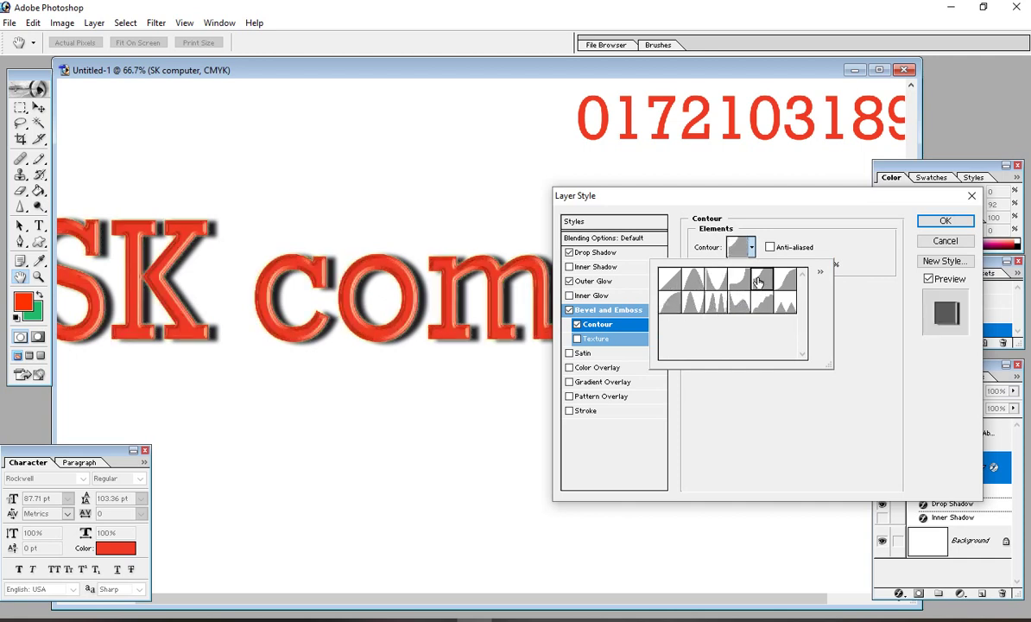
click(690, 301)
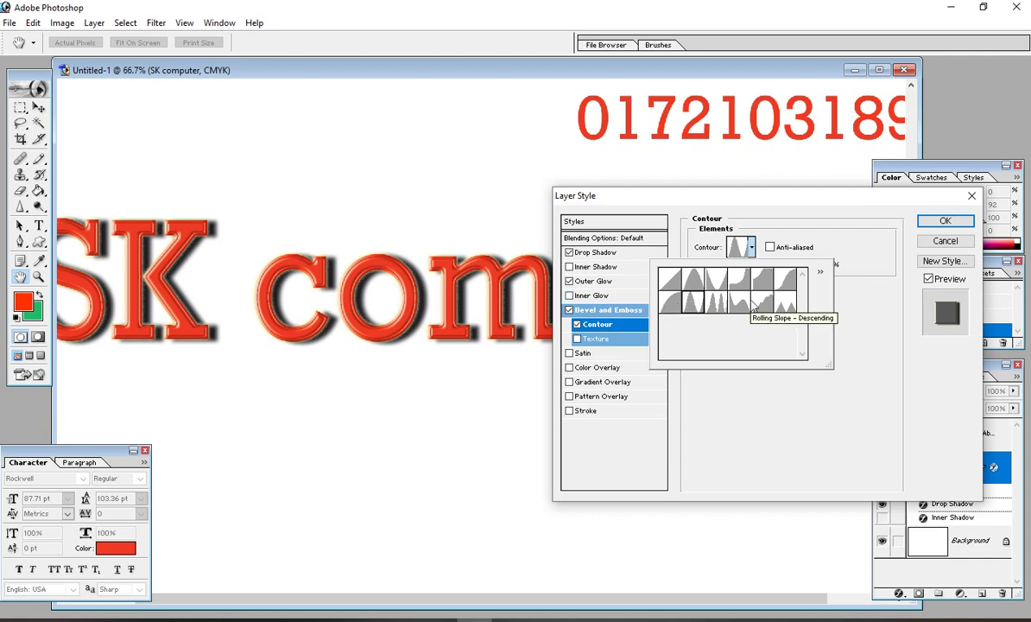
click(670, 278)
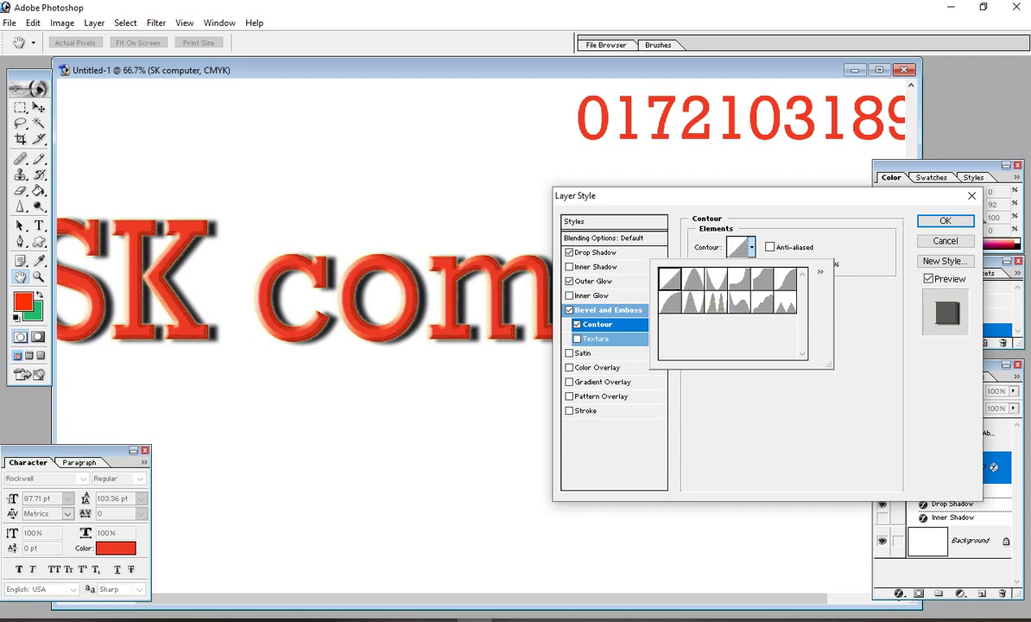
click(759, 428)
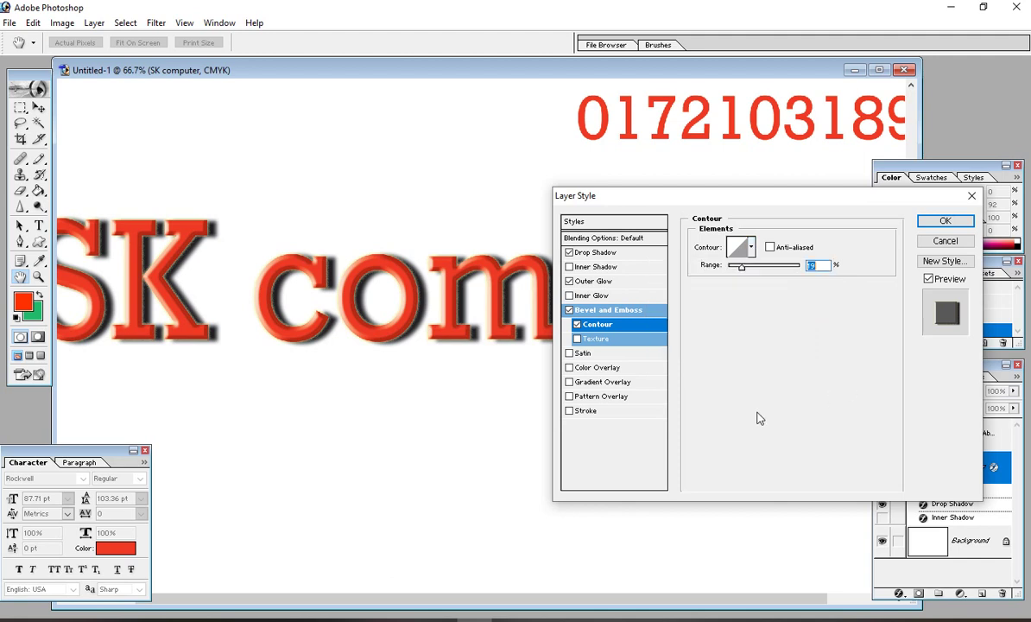
Add a Texture to the bevel and try checkerboard, granite, striped and grain patterns.
click(594, 339)
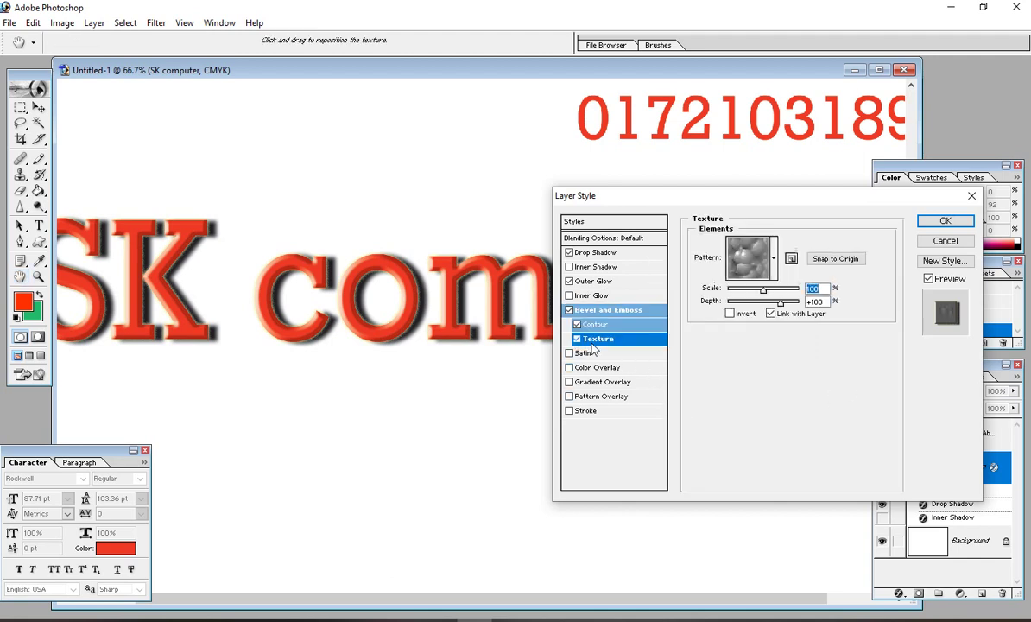
click(774, 258)
click(749, 304)
click(703, 325)
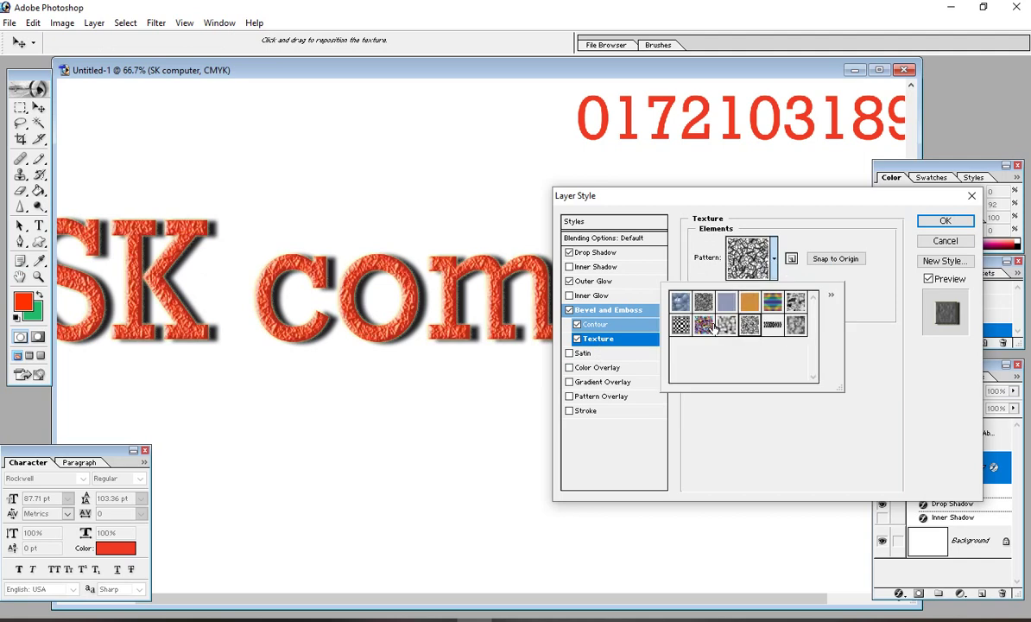
click(680, 324)
click(726, 325)
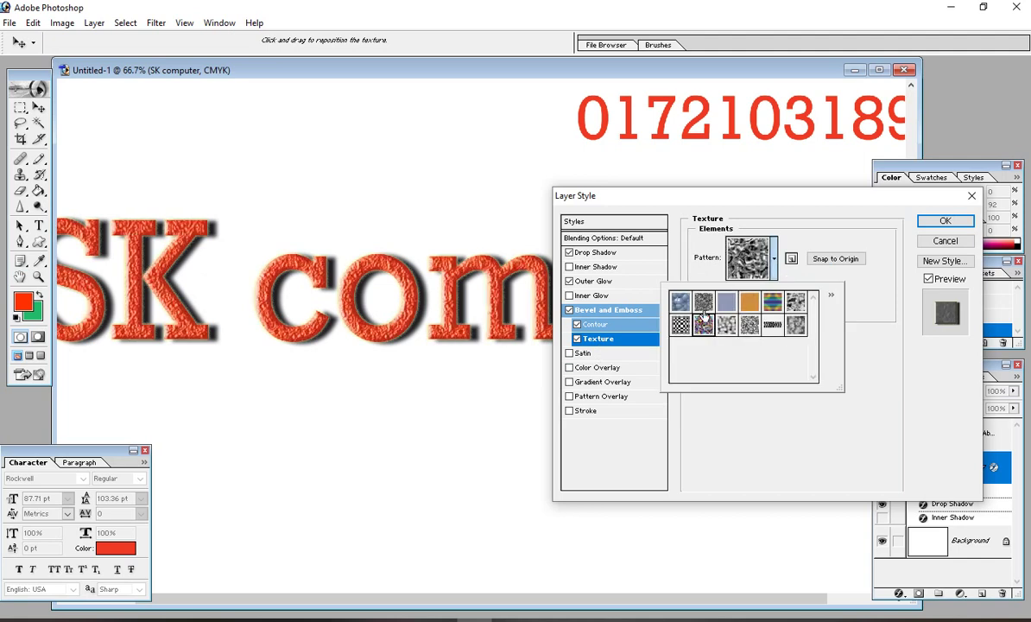
click(704, 302)
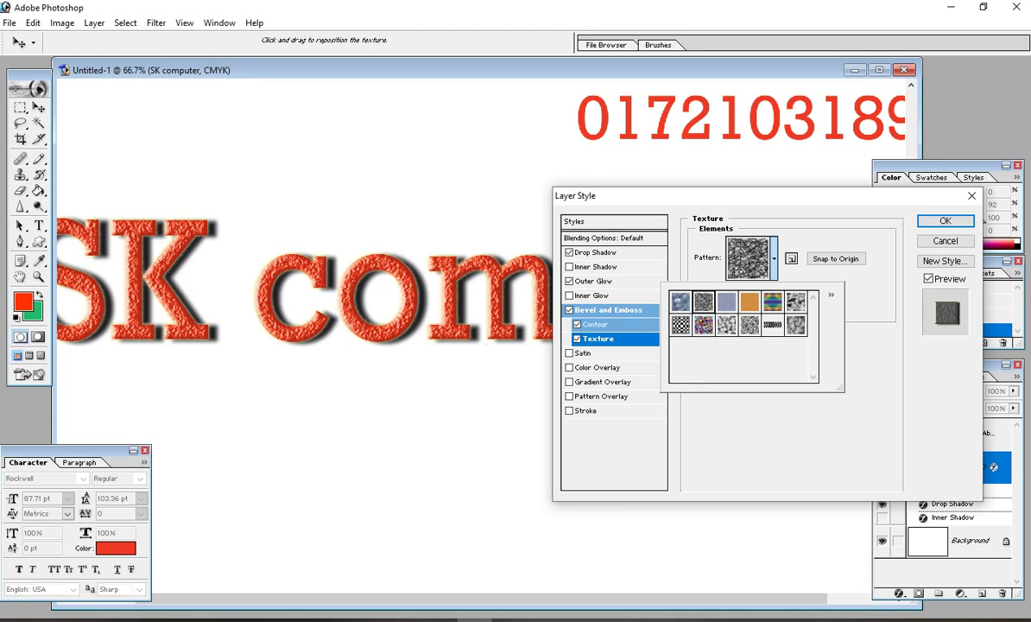
click(751, 301)
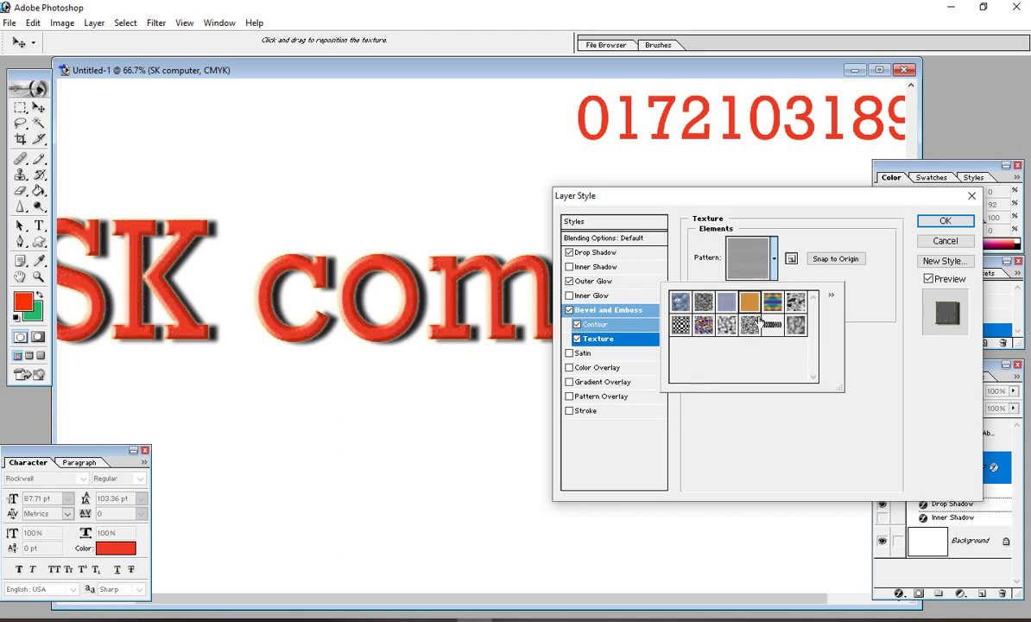
click(771, 325)
click(726, 325)
click(680, 325)
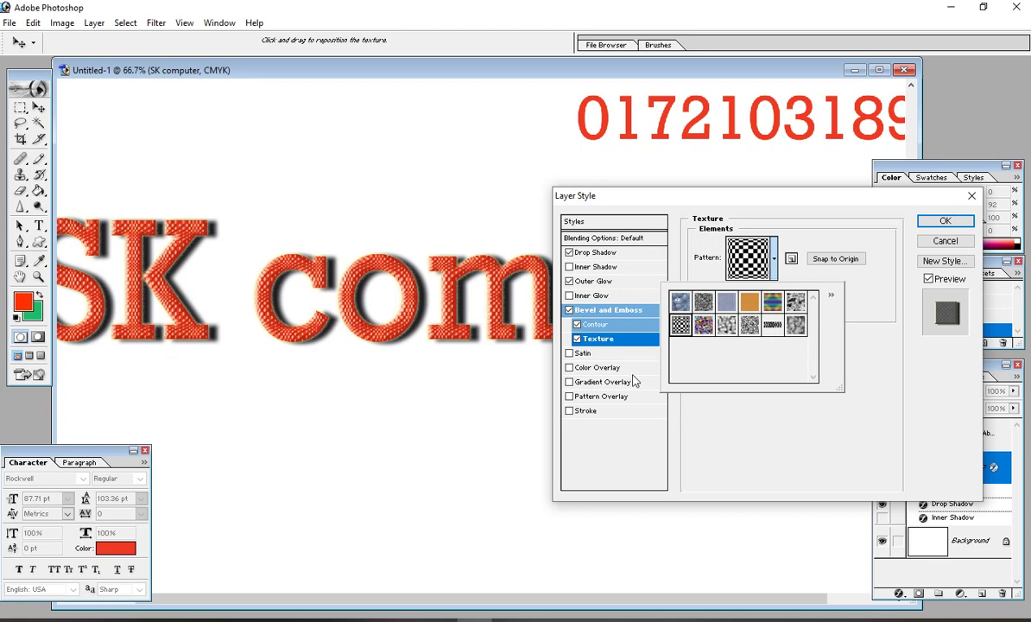
click(744, 304)
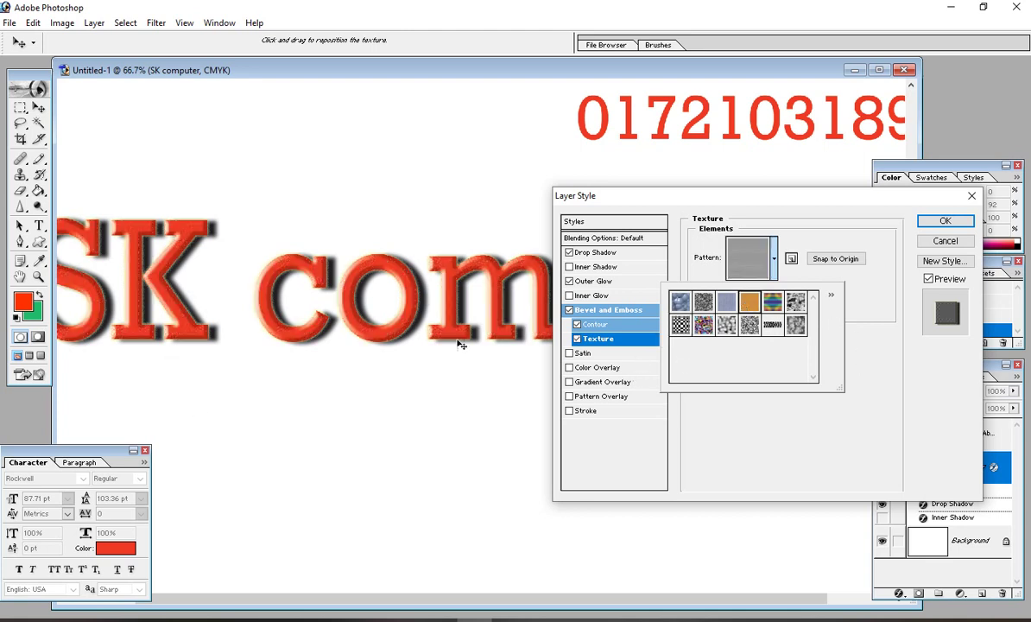
click(705, 304)
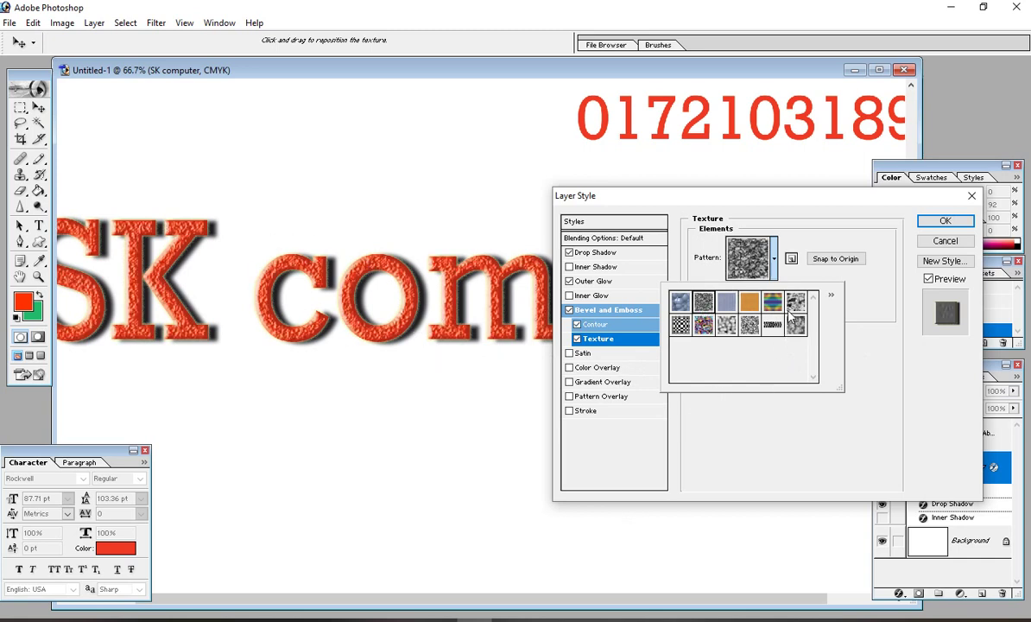
click(773, 272)
Adjust the texture scale, then switch off Texture and Contour for a smooth bevel.
click(775, 273)
double_click(749, 325)
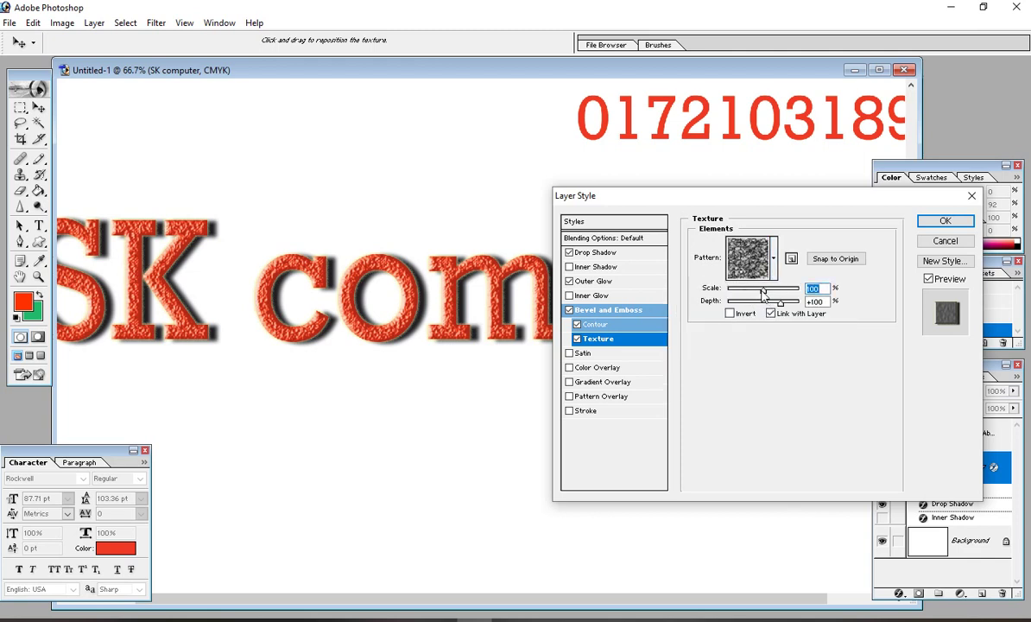
drag(762, 293, 766, 316)
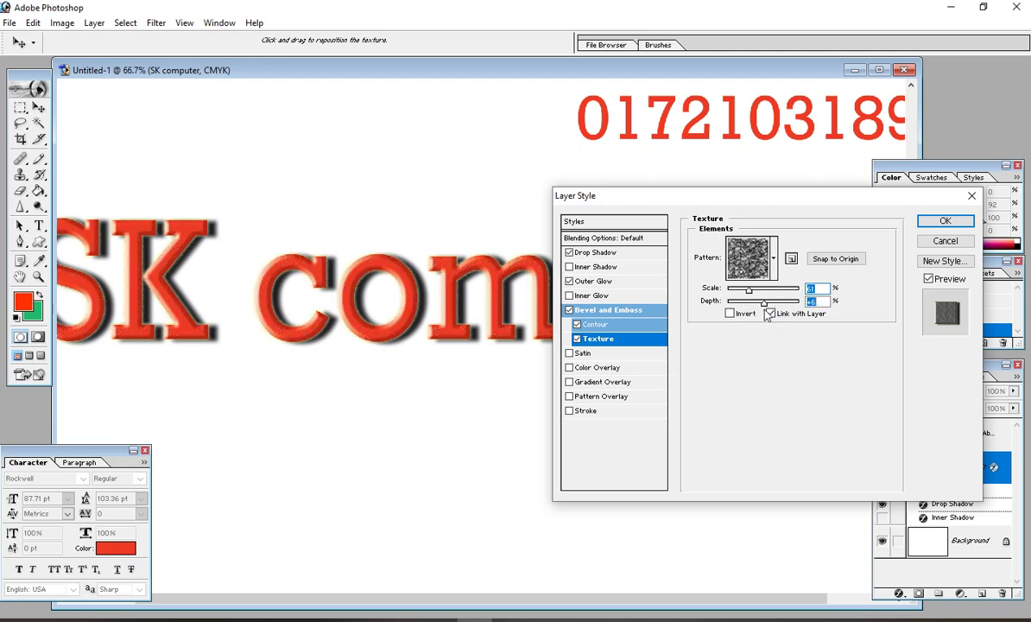
click(576, 338)
click(577, 323)
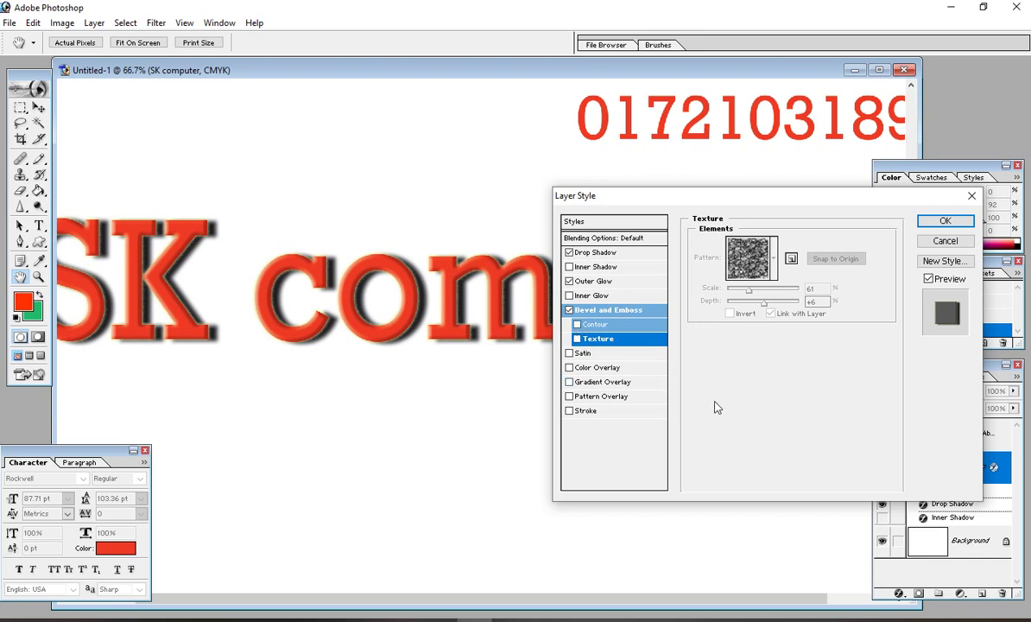
click(569, 354)
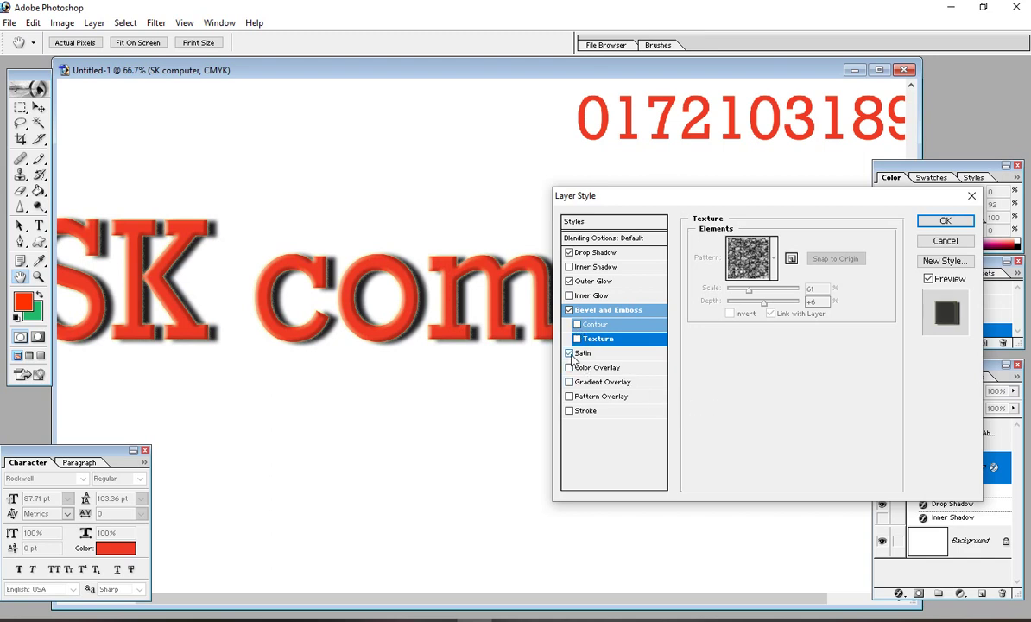
click(587, 354)
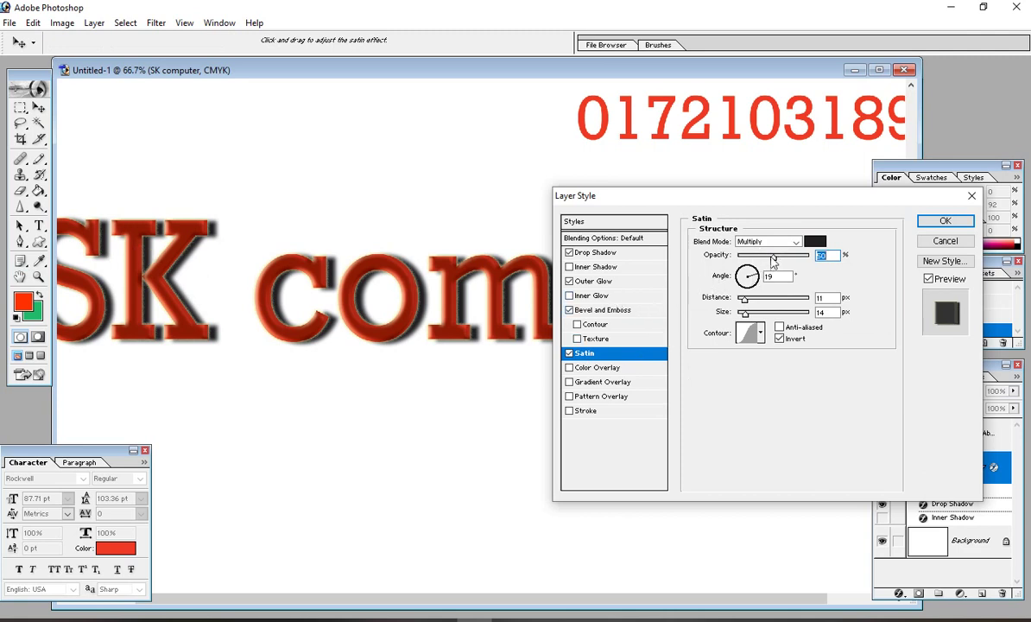
mouse_move(772, 261)
mouse_down()
mouse_move(719, 262)
mouse_move(815, 272)
mouse_move(747, 257)
mouse_move(763, 264)
mouse_up()
click(744, 276)
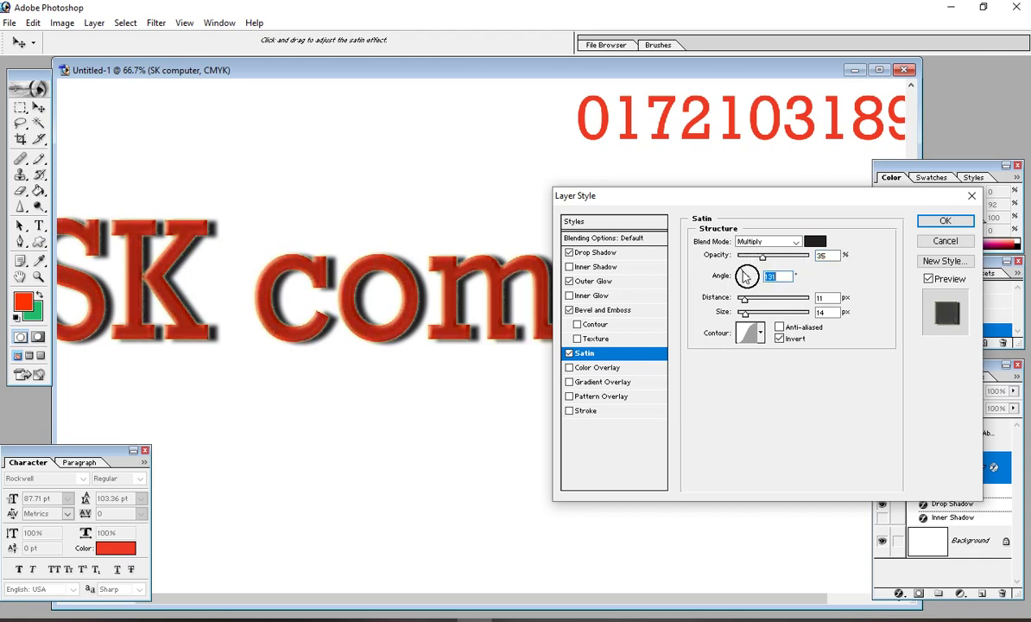
mouse_move(746, 300)
mouse_down()
mouse_move(790, 304)
mouse_move(701, 304)
mouse_move(740, 304)
mouse_move(742, 319)
mouse_move(690, 304)
mouse_move(746, 306)
mouse_move(797, 325)
mouse_up()
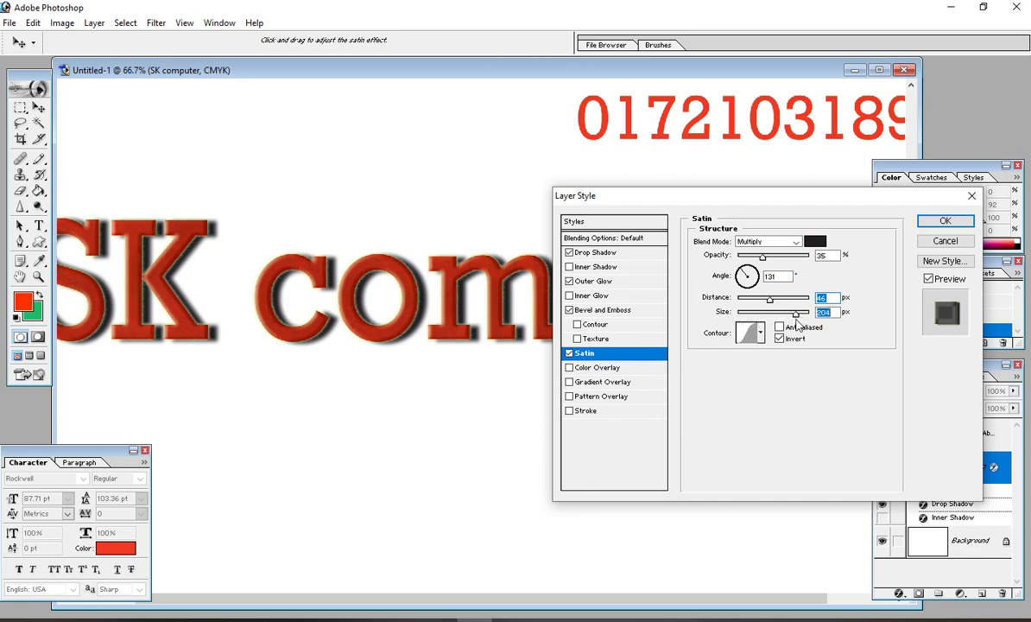
click(569, 353)
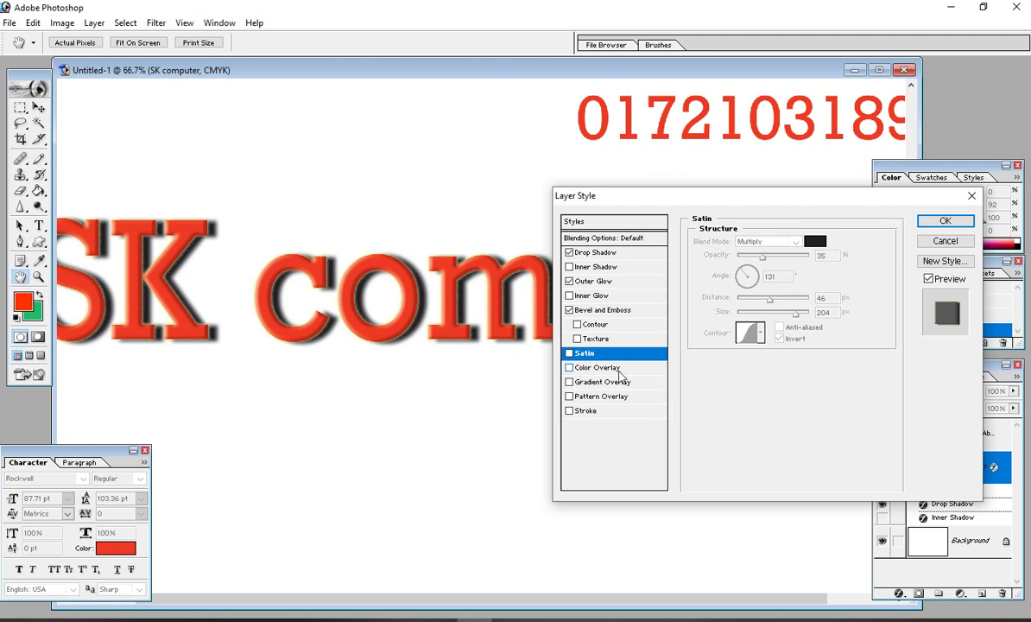
click(618, 368)
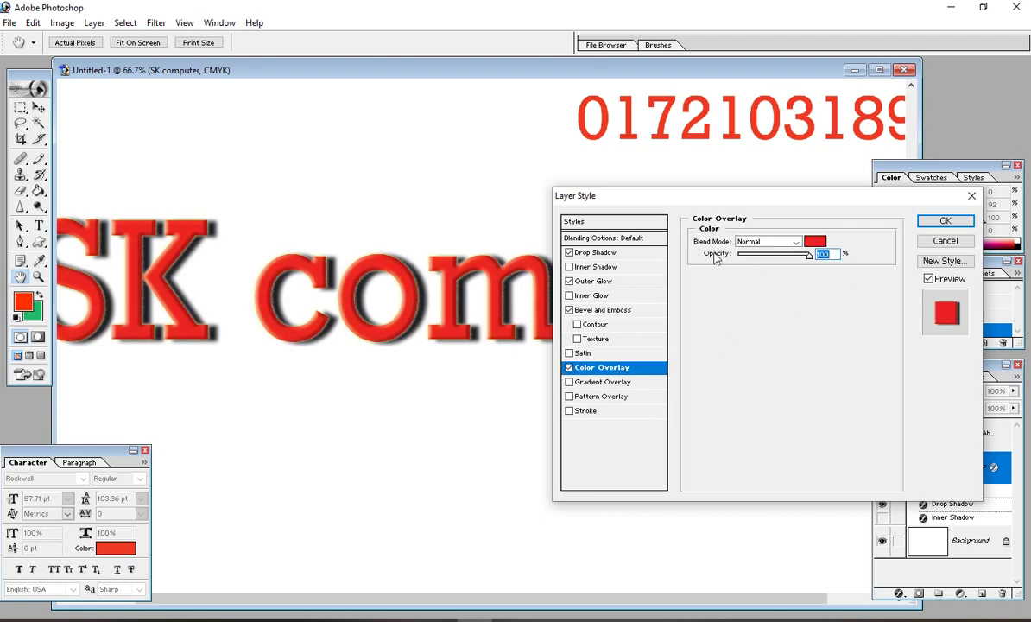
drag(810, 260, 830, 274)
click(814, 241)
click(537, 247)
drag(478, 222, 494, 256)
click(648, 168)
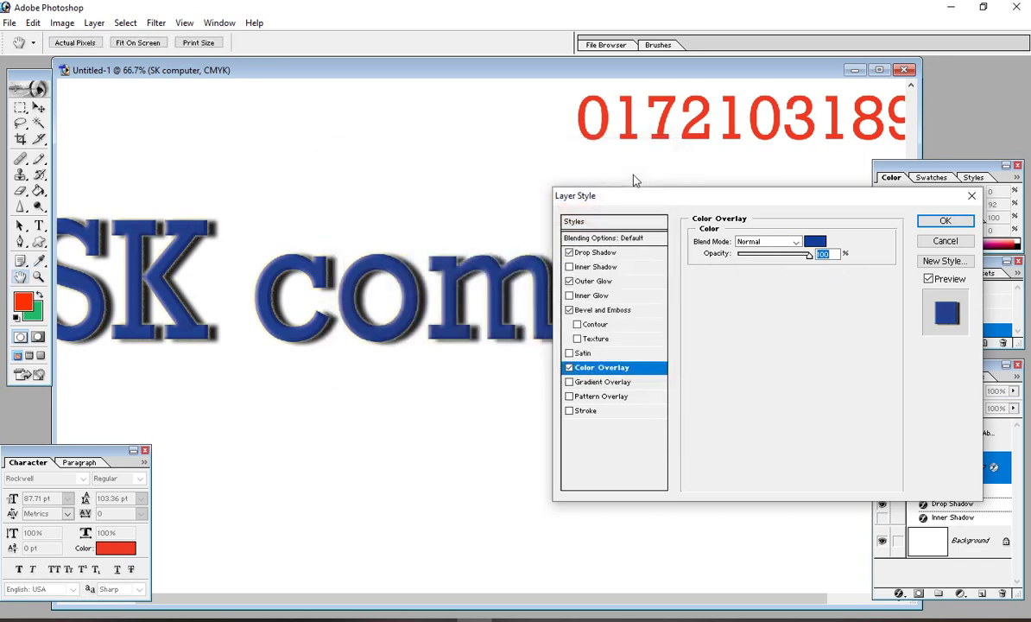
click(569, 367)
click(569, 368)
click(569, 368)
click(569, 368)
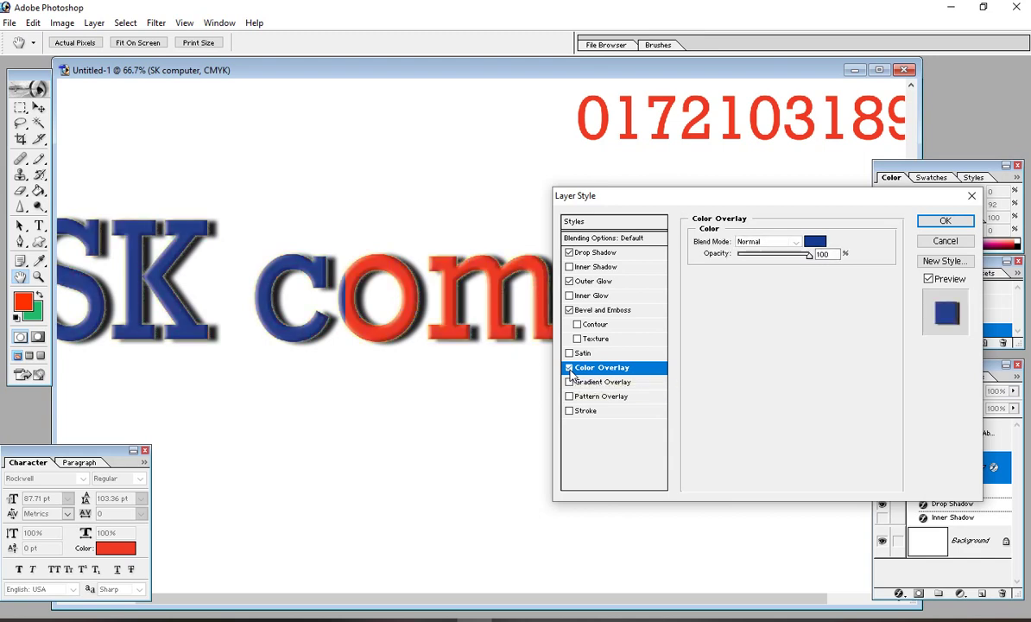
click(569, 368)
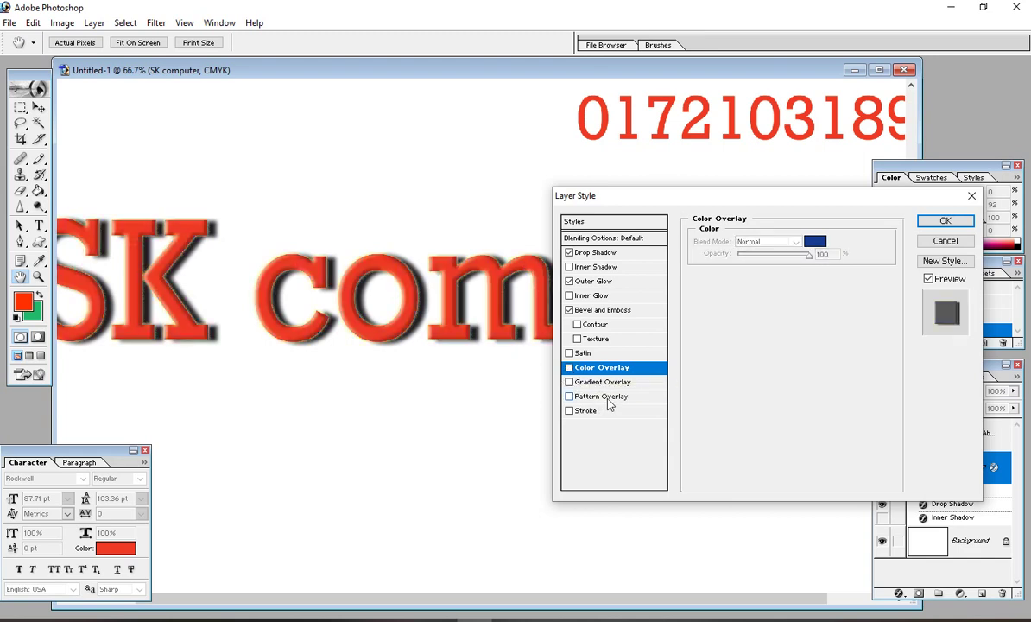
Add a black-to-white Gradient Overlay at 41° and 69% scale, and open its Gradient Editor.
click(609, 383)
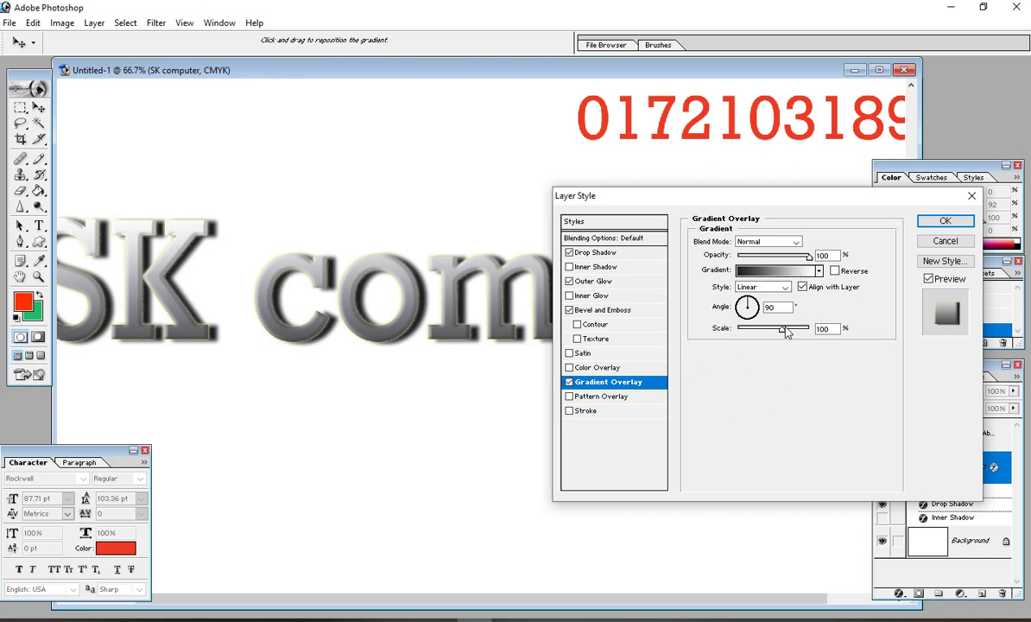
drag(781, 329, 932, 329)
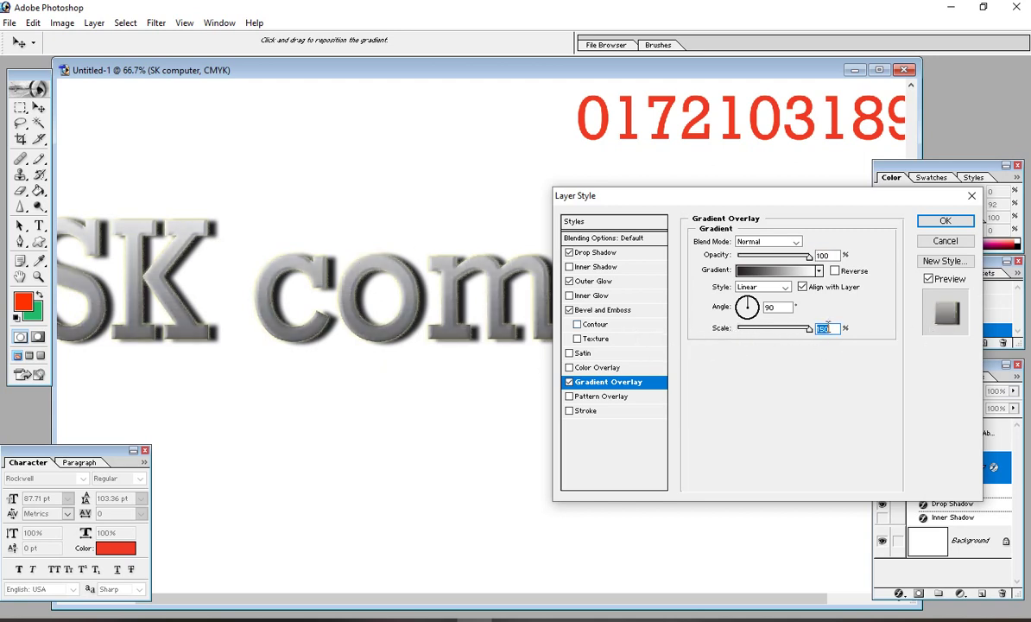
drag(809, 328, 756, 298)
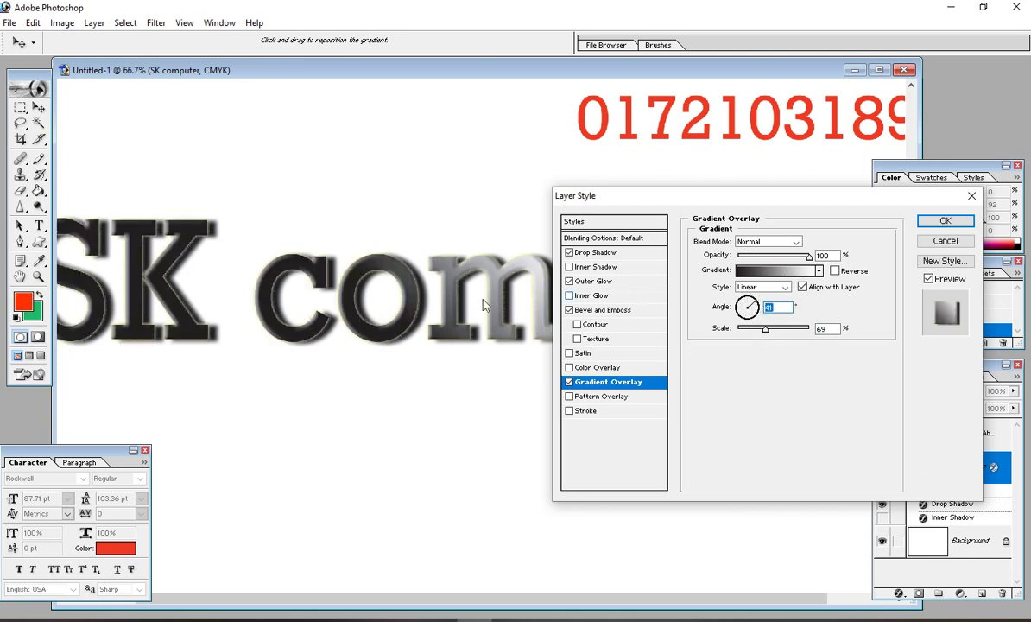
click(799, 272)
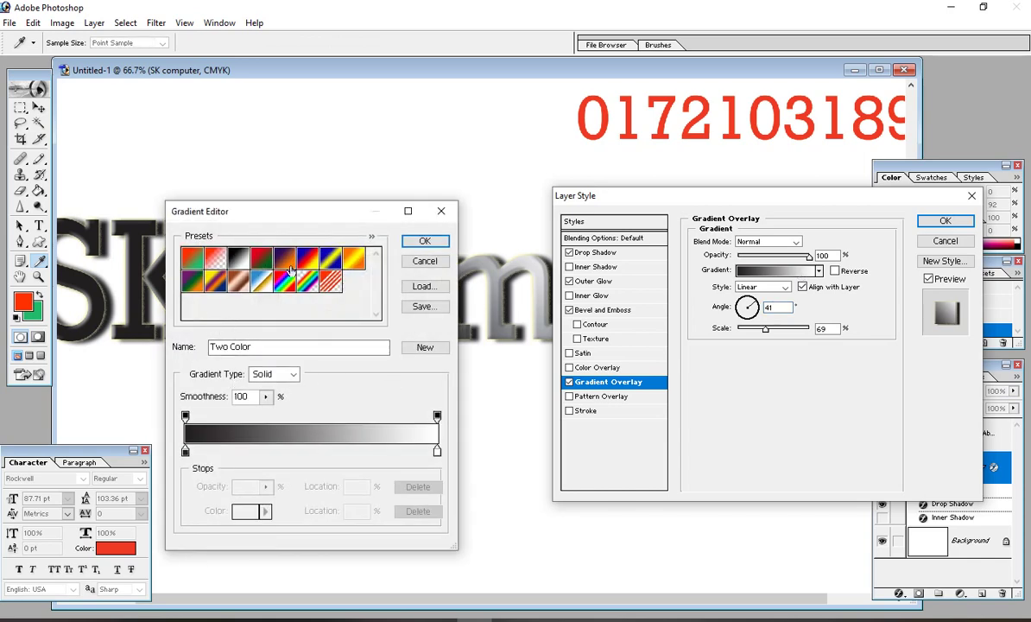
Try the red-green gradient, then switch to the Blue, Red, Yellow preset.
click(260, 256)
click(422, 240)
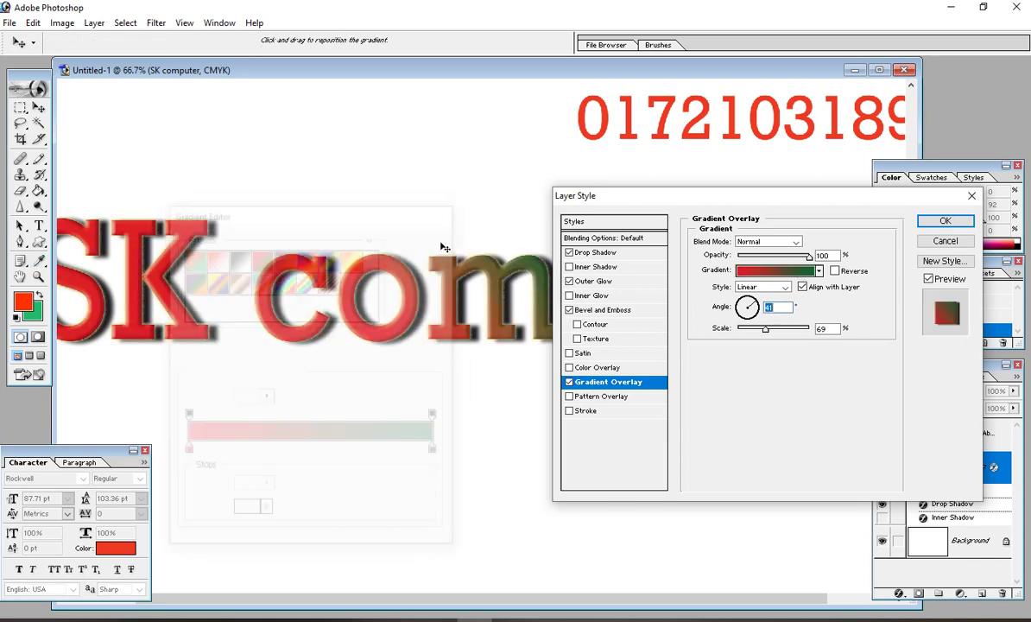
drag(672, 201, 479, 372)
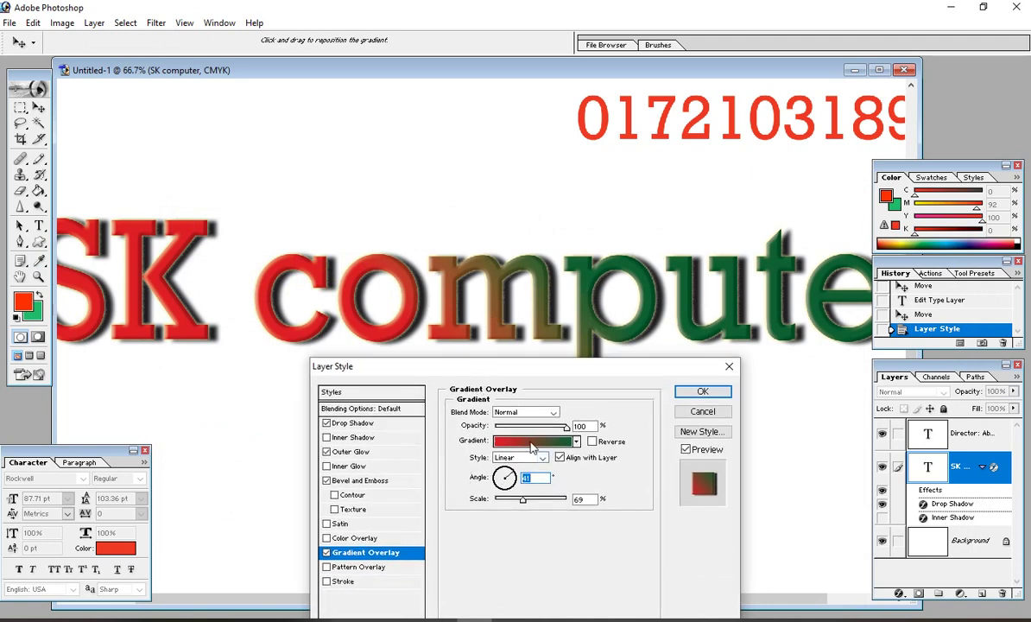
click(552, 442)
click(307, 257)
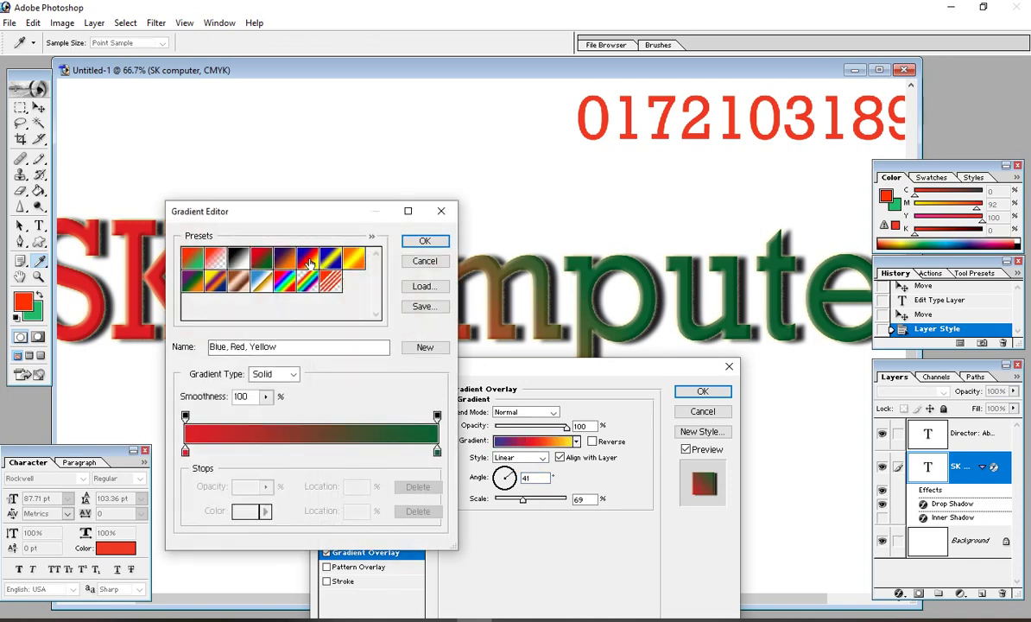
click(423, 243)
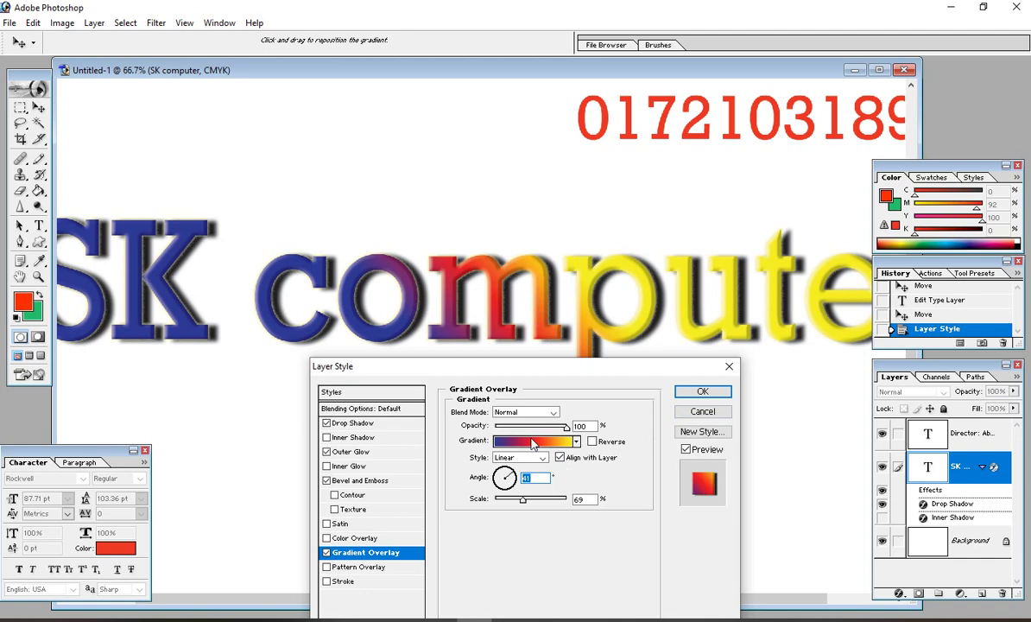
click(532, 442)
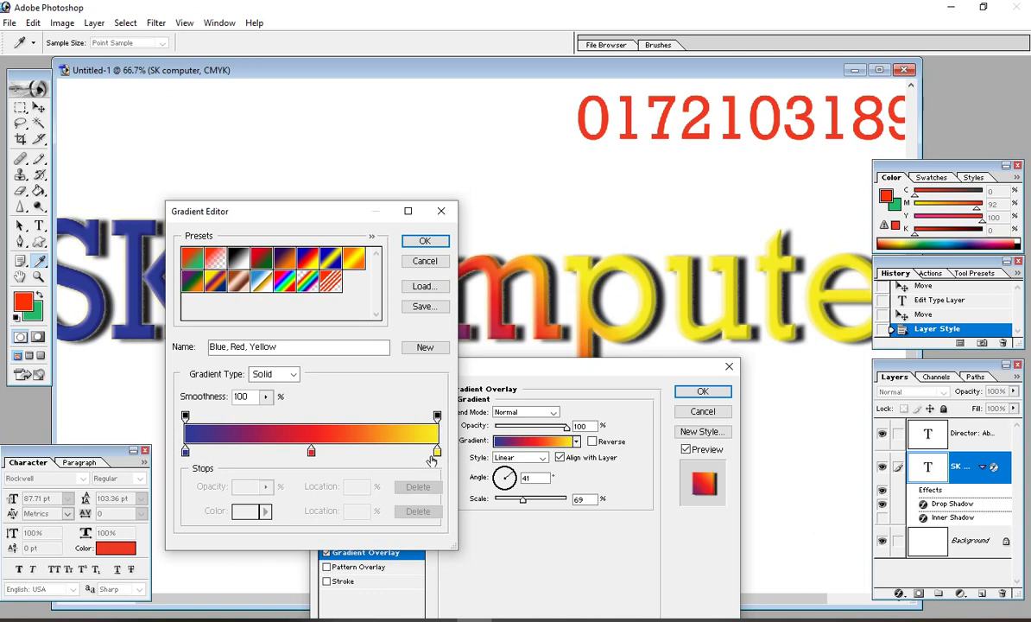
Recolour the yellow stop to CMYK 0/100/100 red and apply the blue-to-red overlay.
double_click(436, 451)
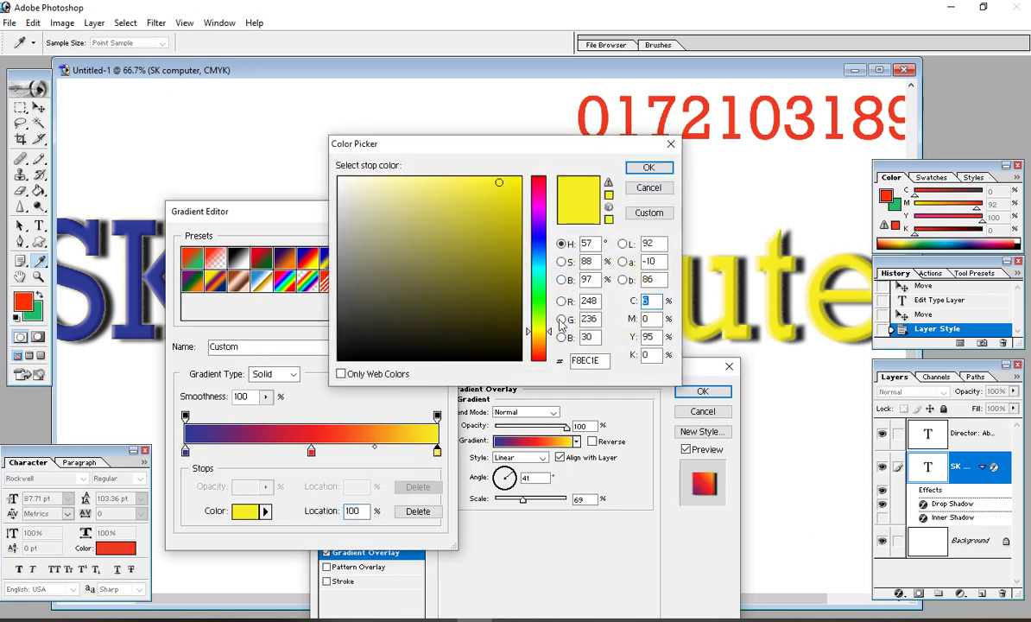
text(0)
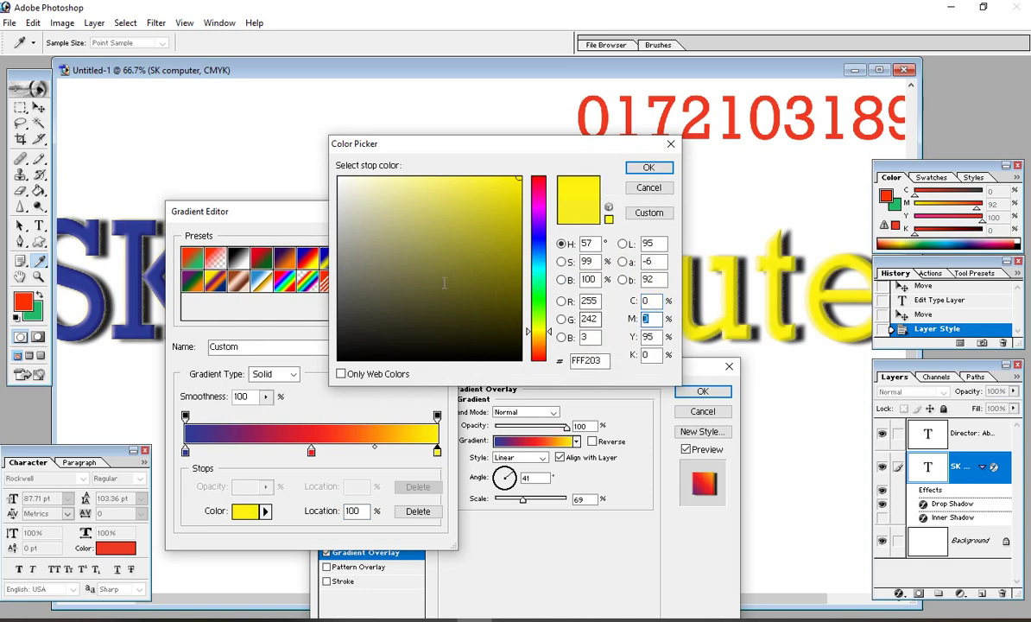
key(Tab)
text(100)
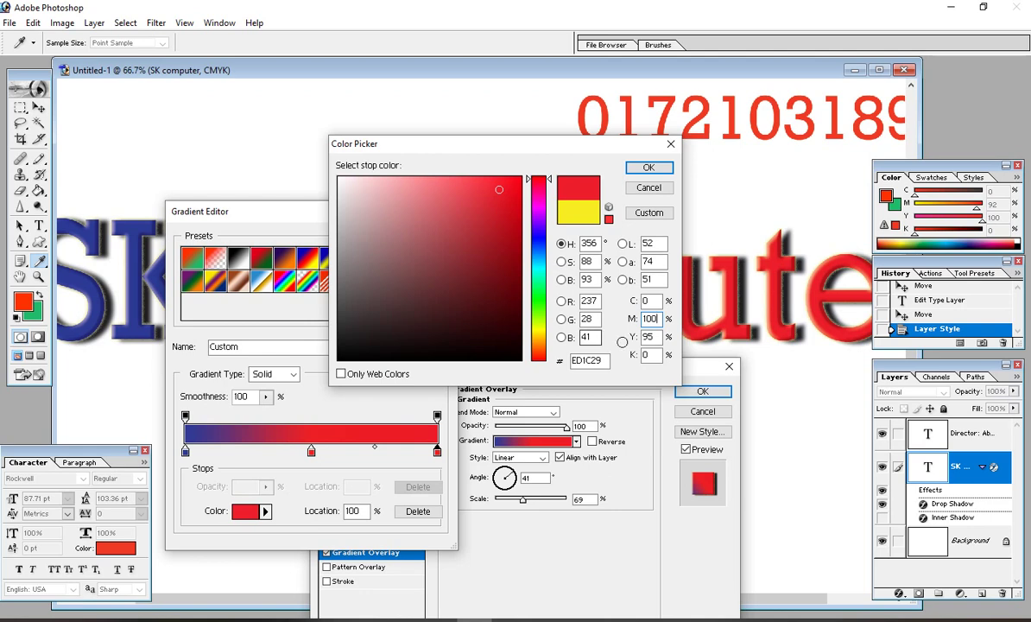
key(Tab)
text(100)
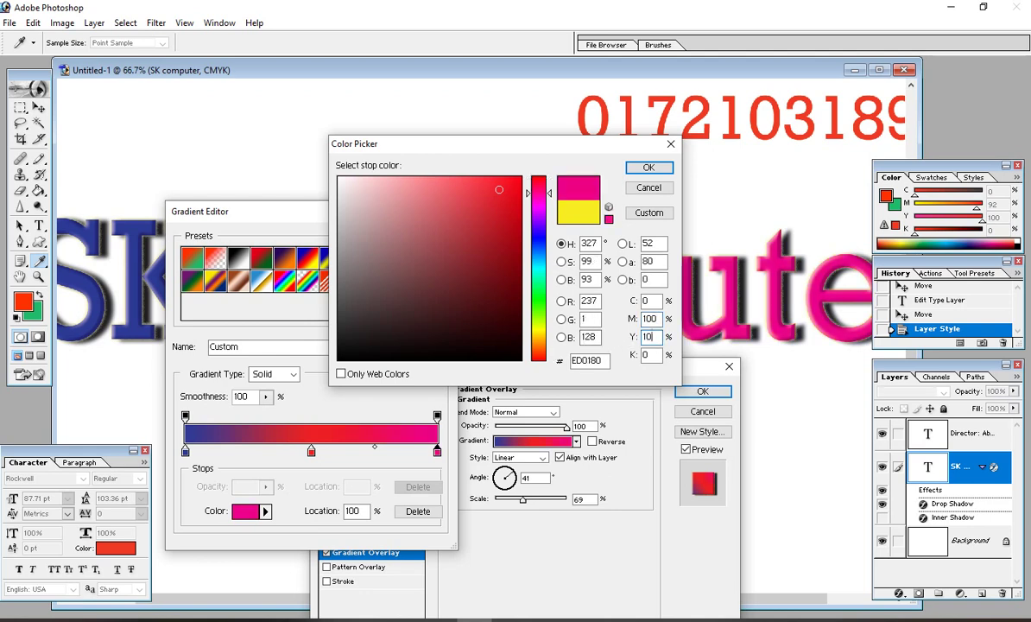
click(641, 169)
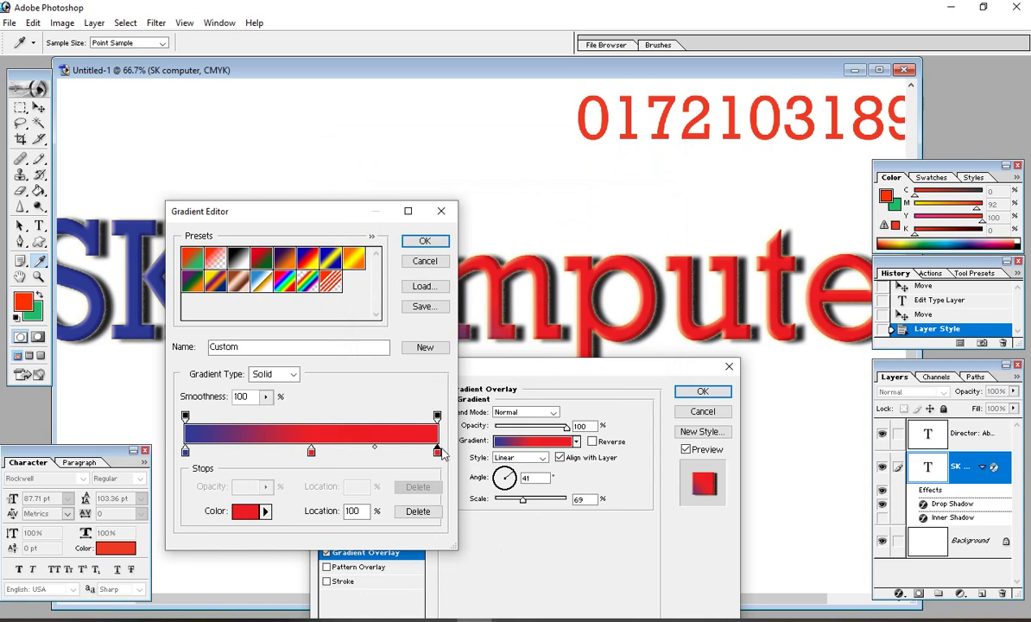
click(423, 240)
click(703, 393)
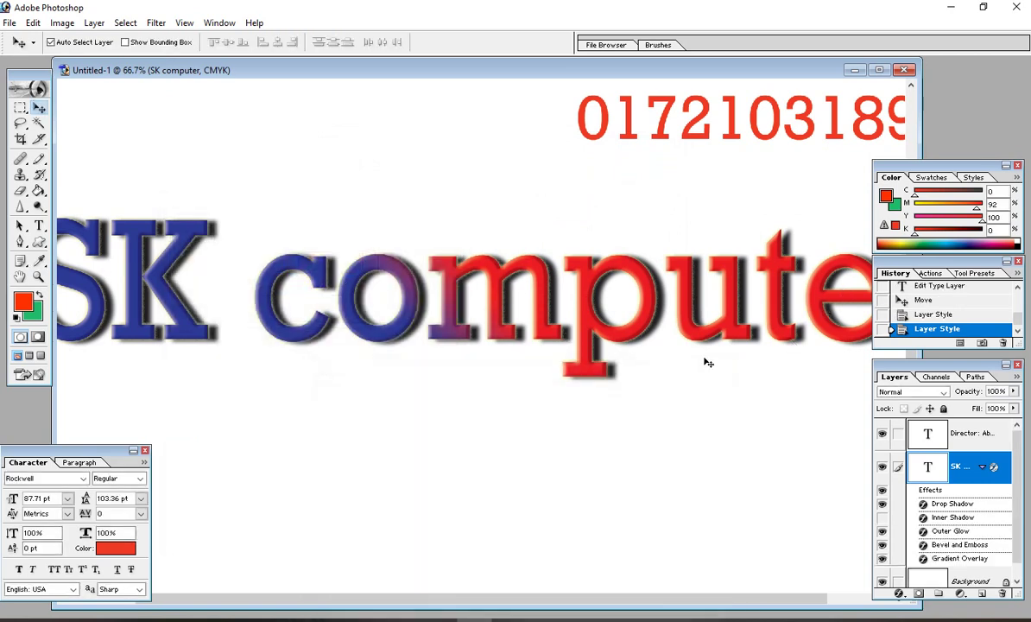
Reopen the title's Gradient Overlay from its effects list and switch the overlay off.
right_click(960, 557)
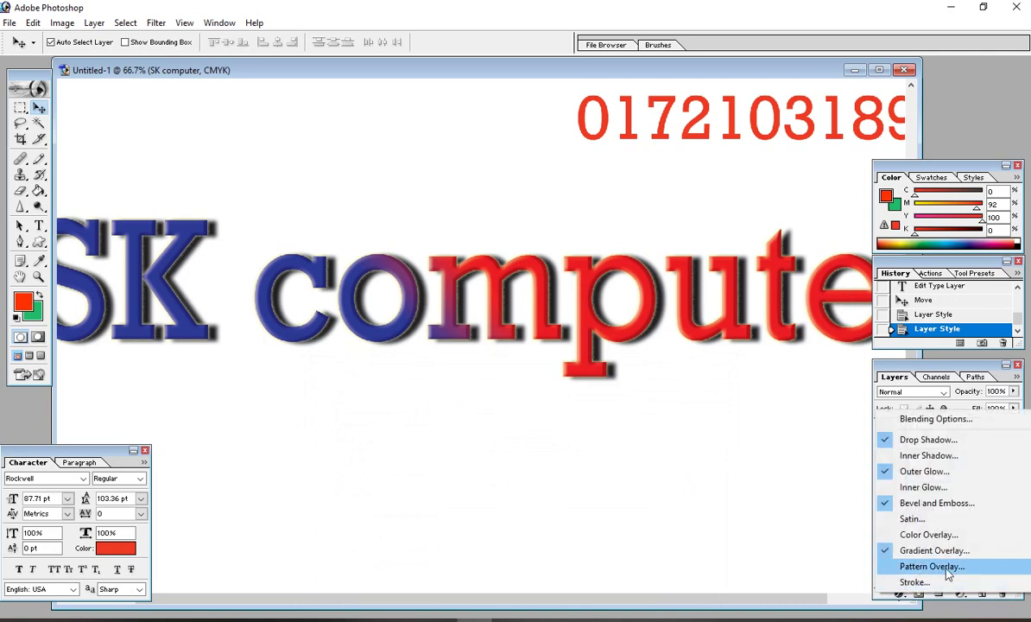
click(943, 549)
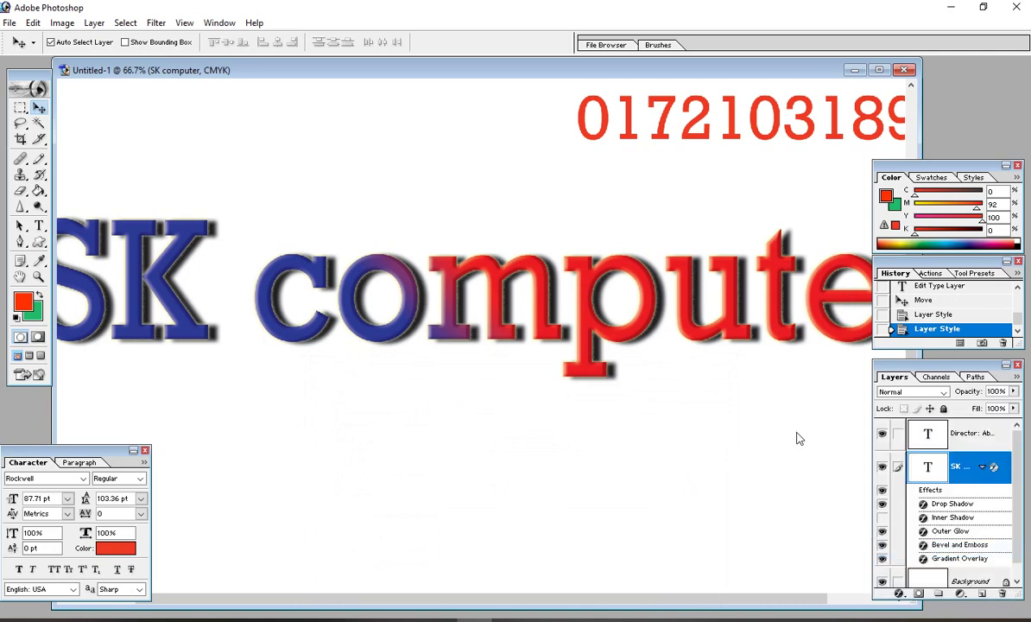
drag(494, 363, 703, 184)
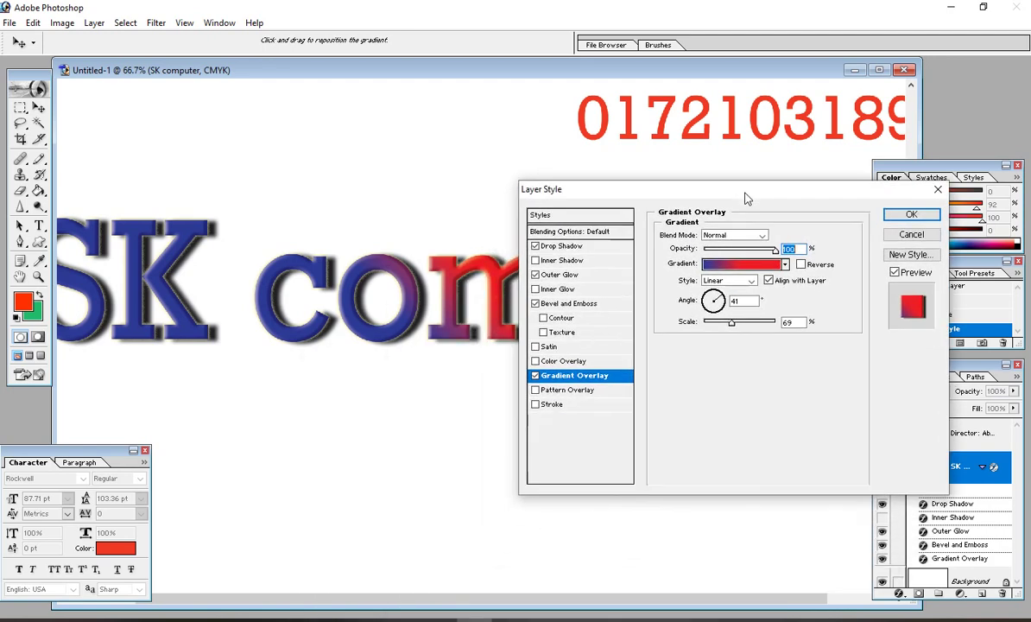
click(536, 375)
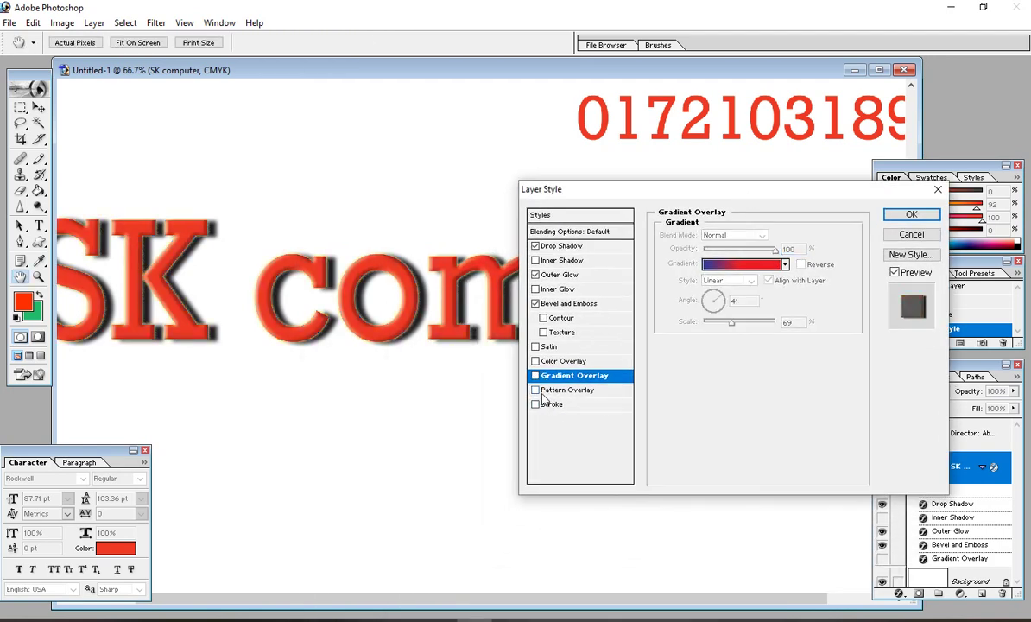
click(536, 390)
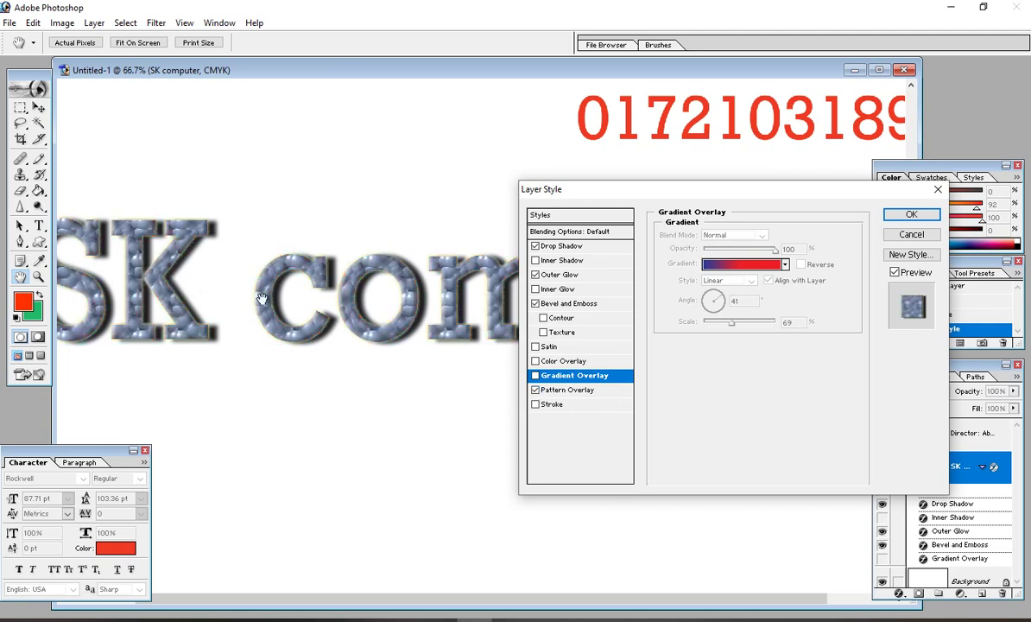
click(574, 390)
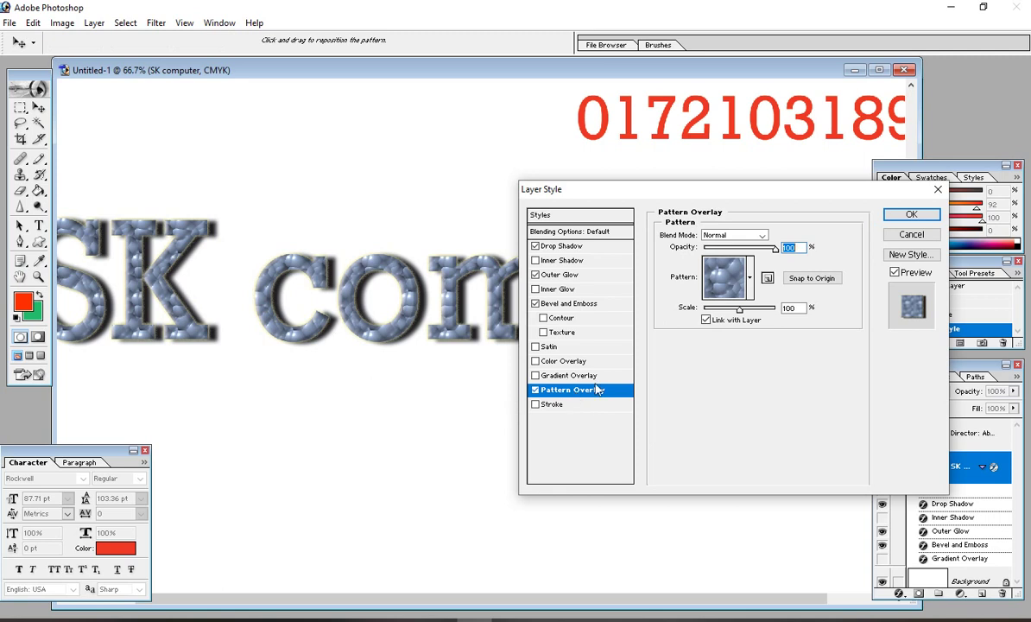
click(750, 278)
click(725, 320)
click(679, 320)
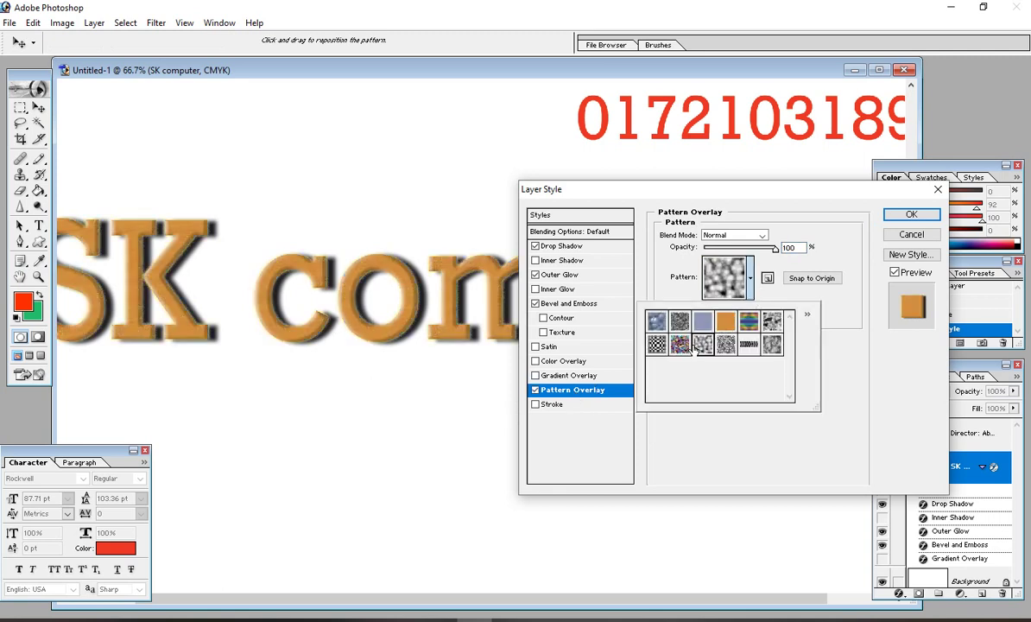
click(656, 344)
click(656, 320)
click(656, 343)
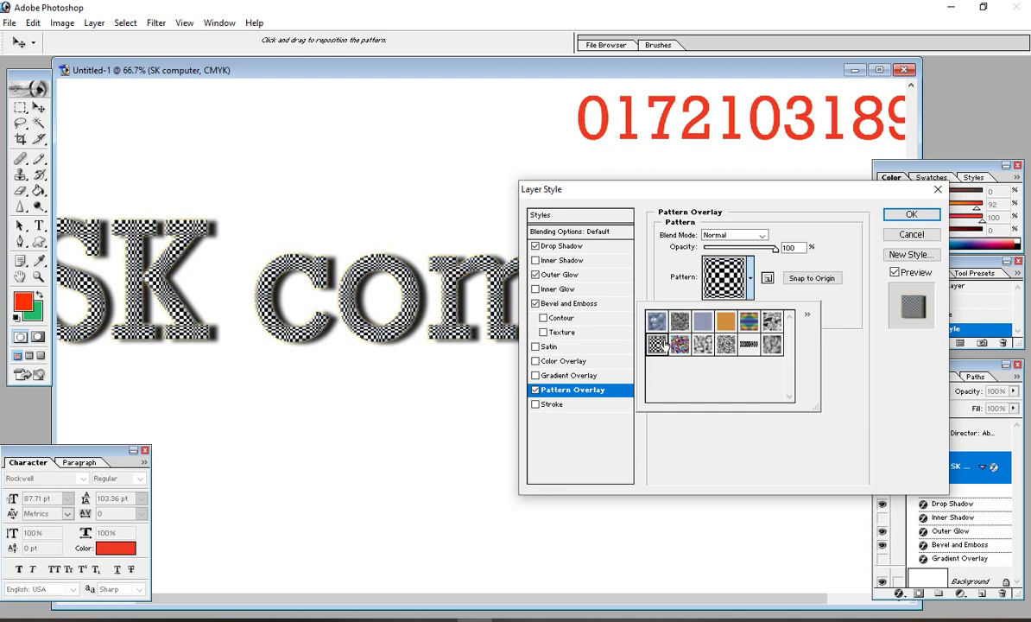
click(731, 248)
mouse_move(731, 248)
mouse_down()
mouse_move(669, 248)
mouse_move(740, 249)
mouse_up()
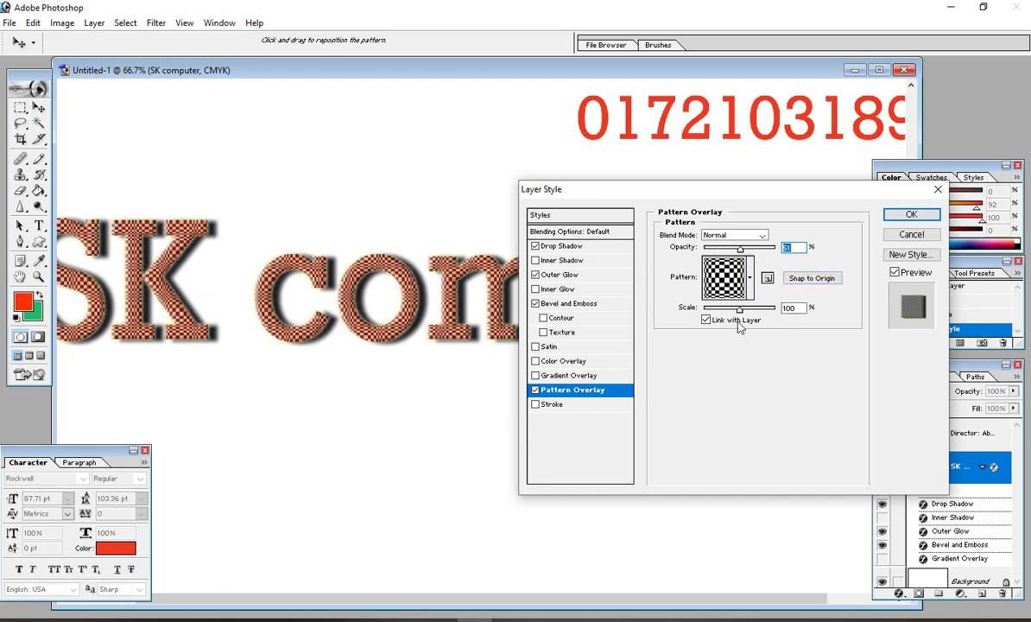
drag(739, 309, 746, 311)
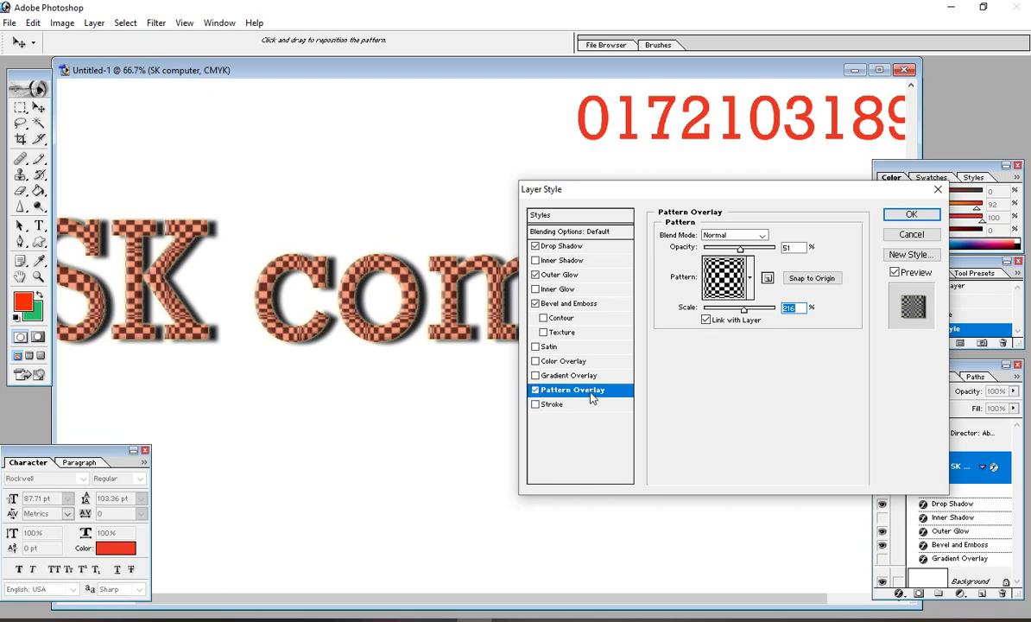
click(535, 389)
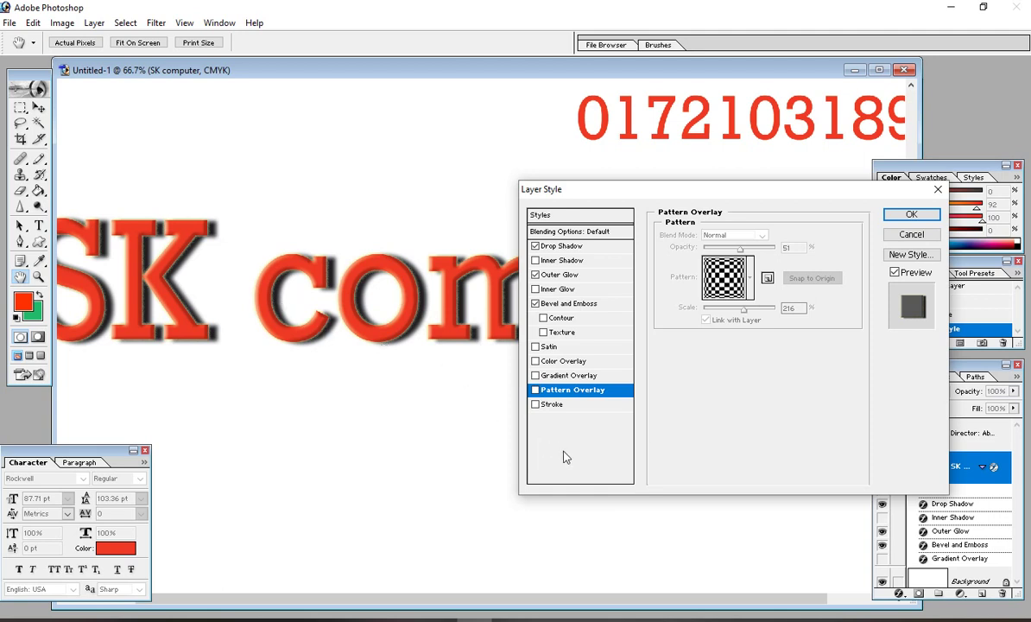
Add a 5 px white Stroke at 100% opacity around the 'SK computer' letters.
click(537, 405)
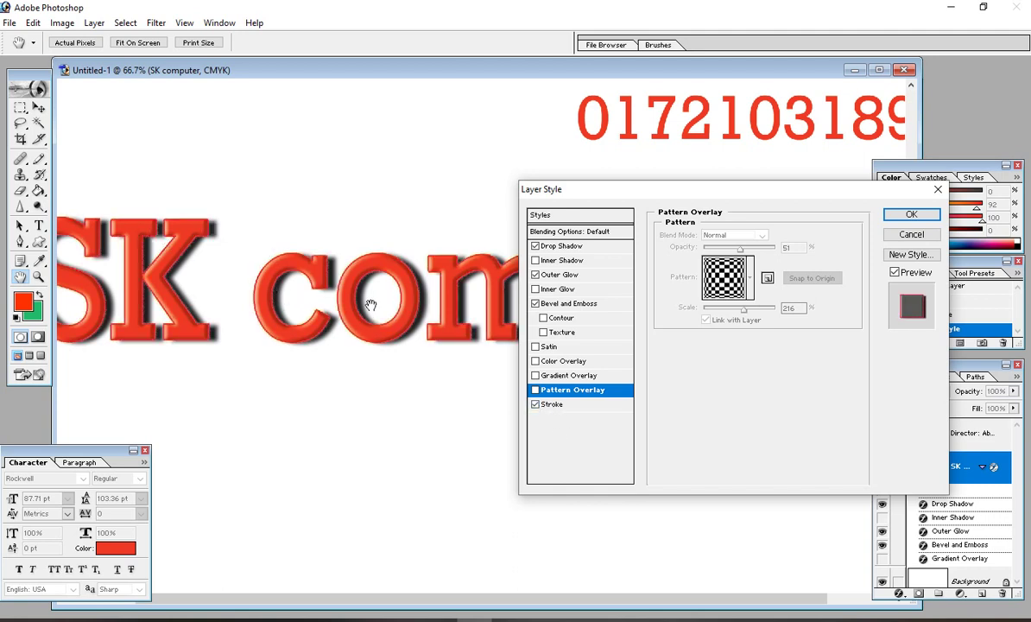
click(580, 405)
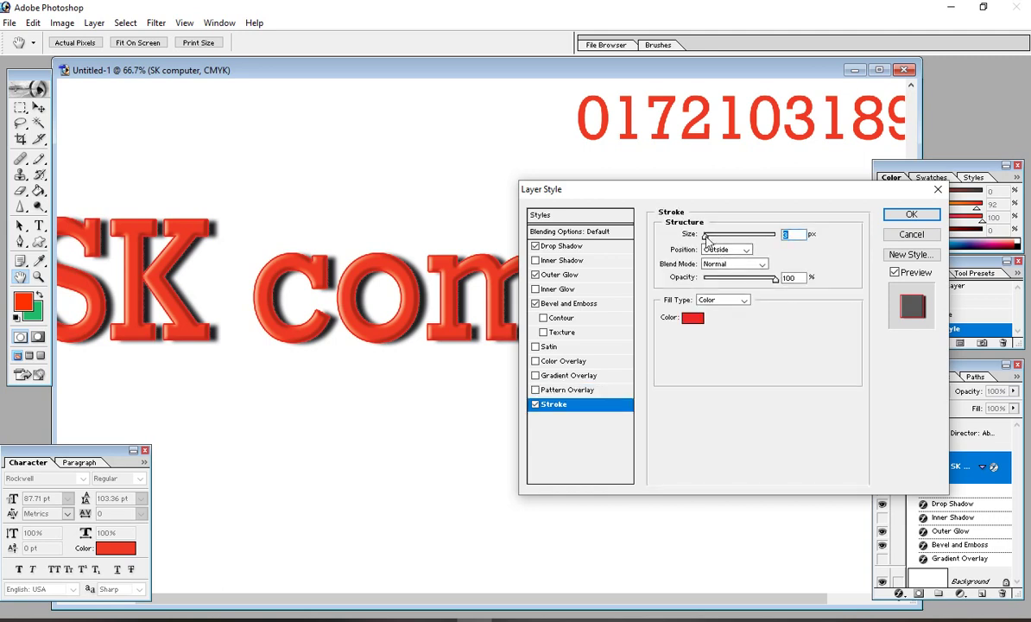
drag(706, 240, 711, 241)
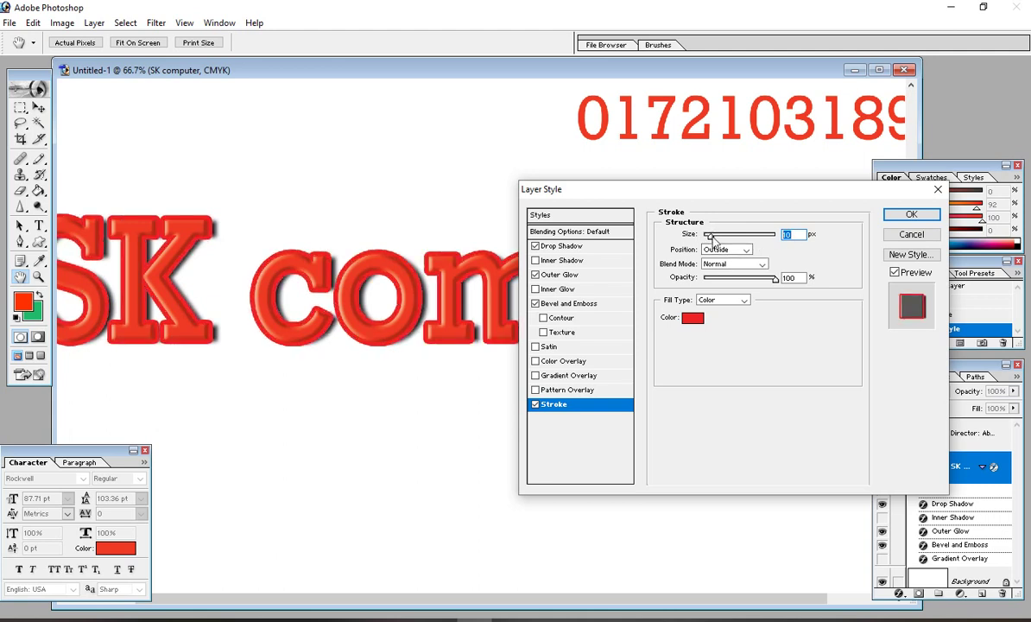
text(5)
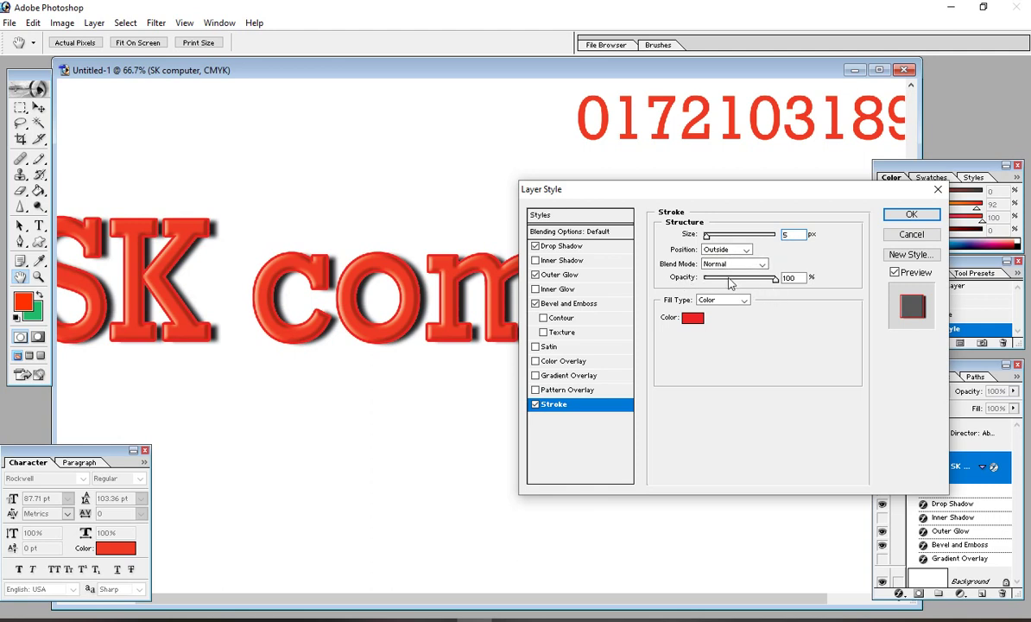
mouse_move(774, 285)
mouse_down()
mouse_move(634, 270)
mouse_move(759, 276)
mouse_move(604, 289)
mouse_up()
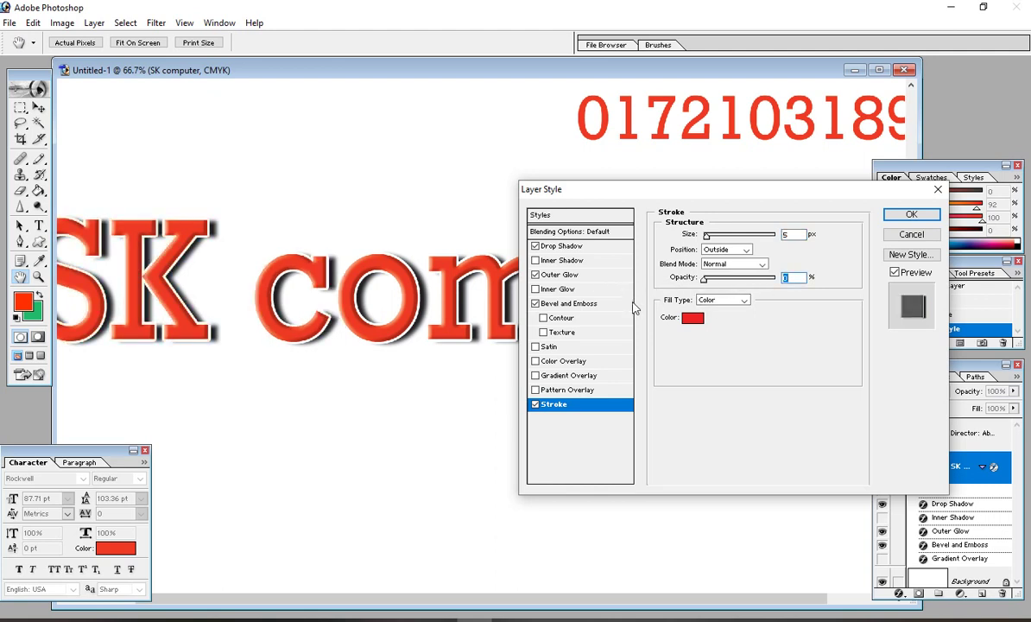
drag(704, 281, 775, 278)
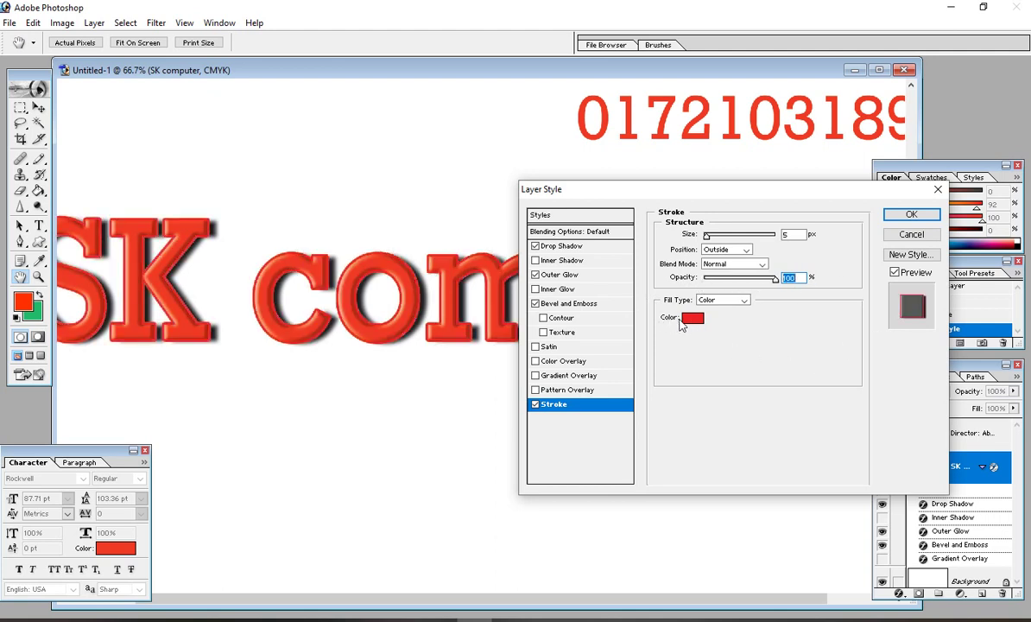
click(692, 318)
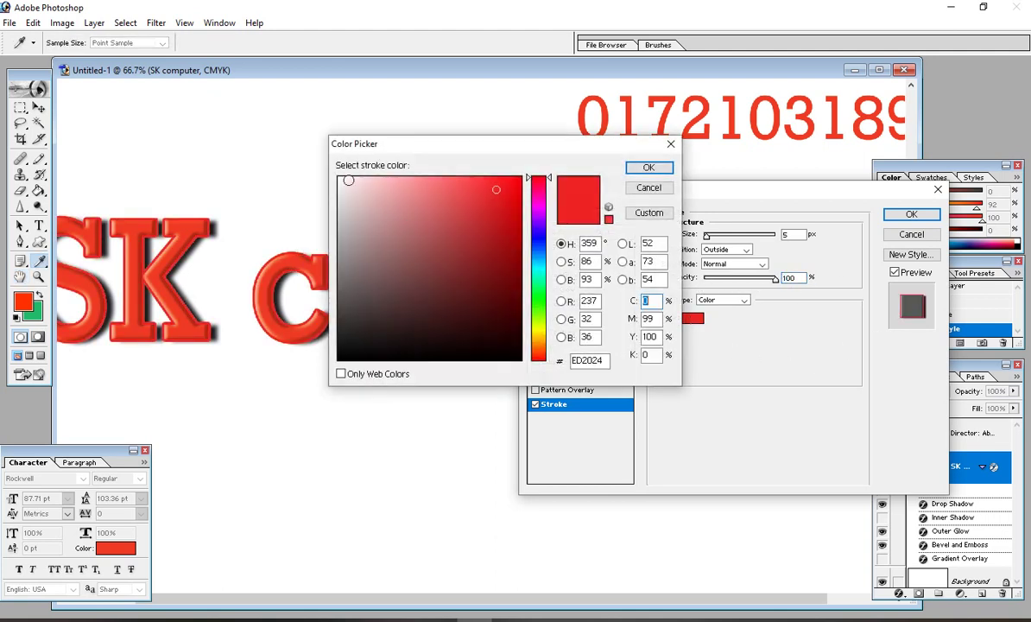
drag(349, 187, 316, 166)
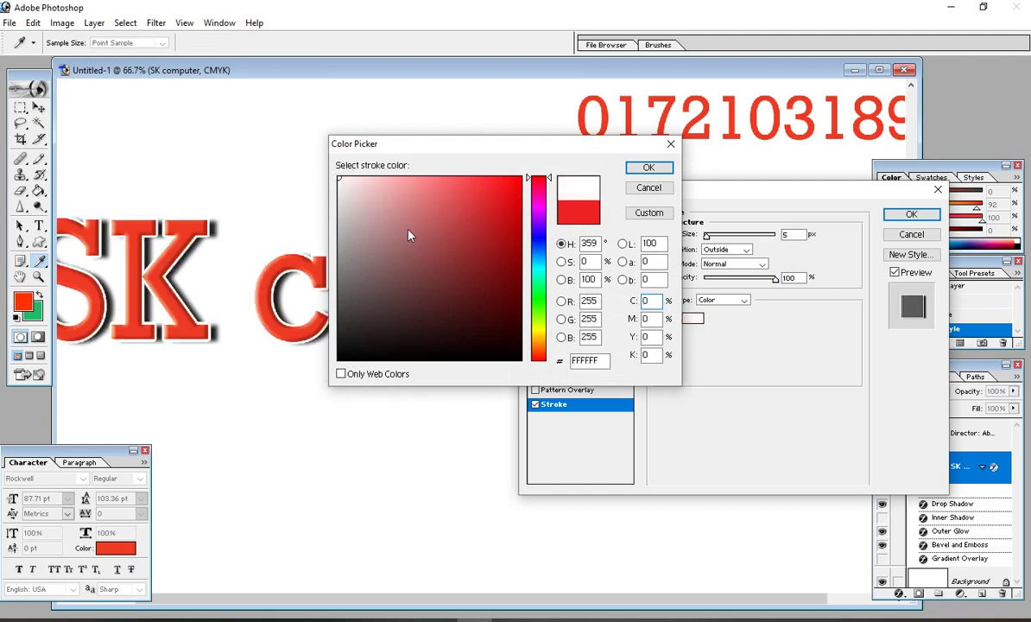
click(647, 167)
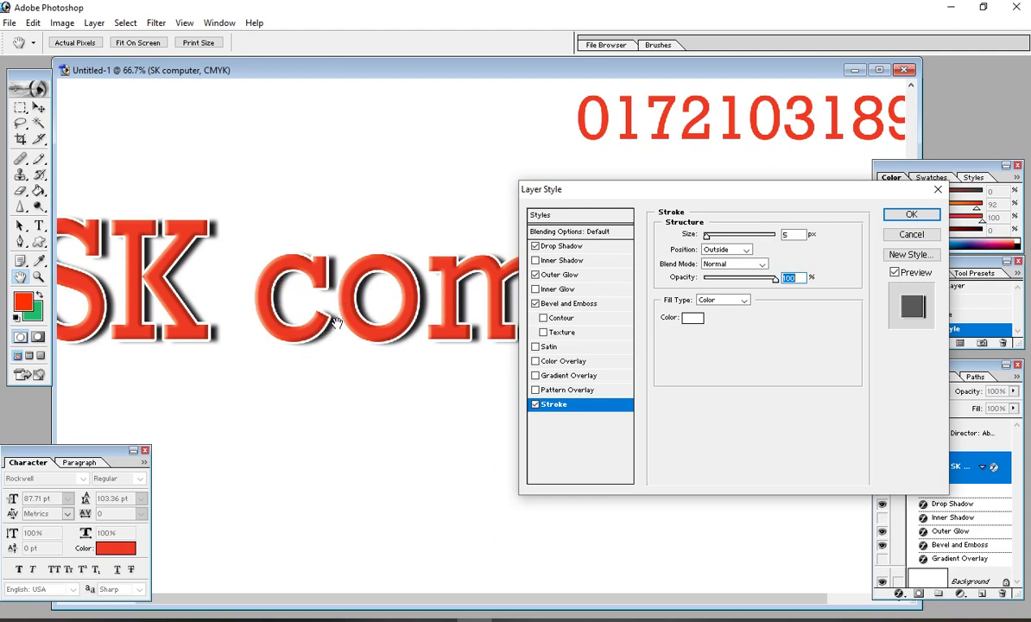
Turn the title's drop shadow to 143° with a softer spread and size.
drag(744, 189, 541, 417)
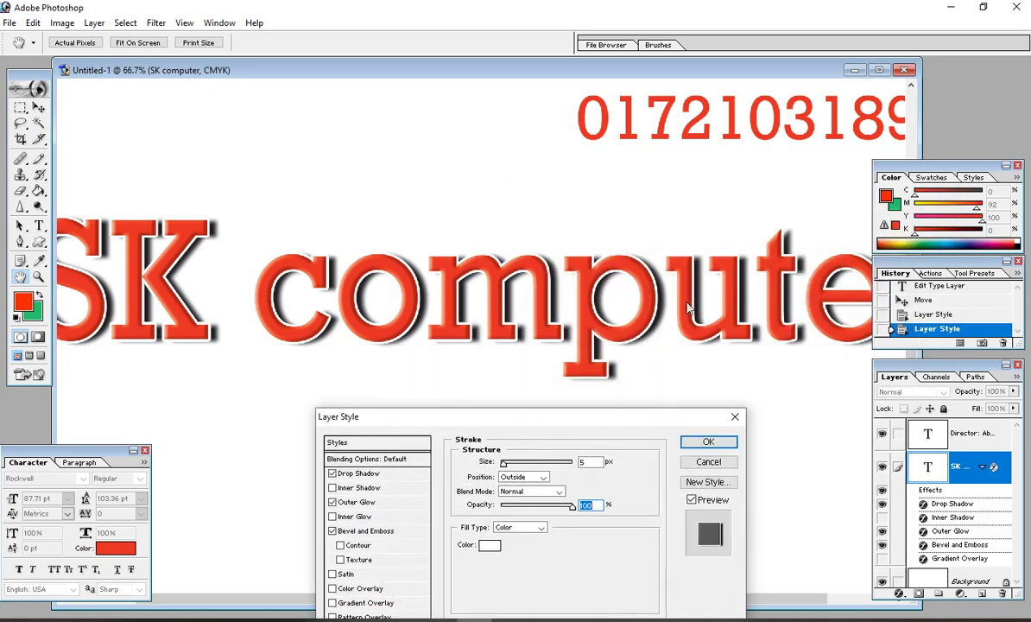
drag(603, 412, 774, 278)
click(570, 344)
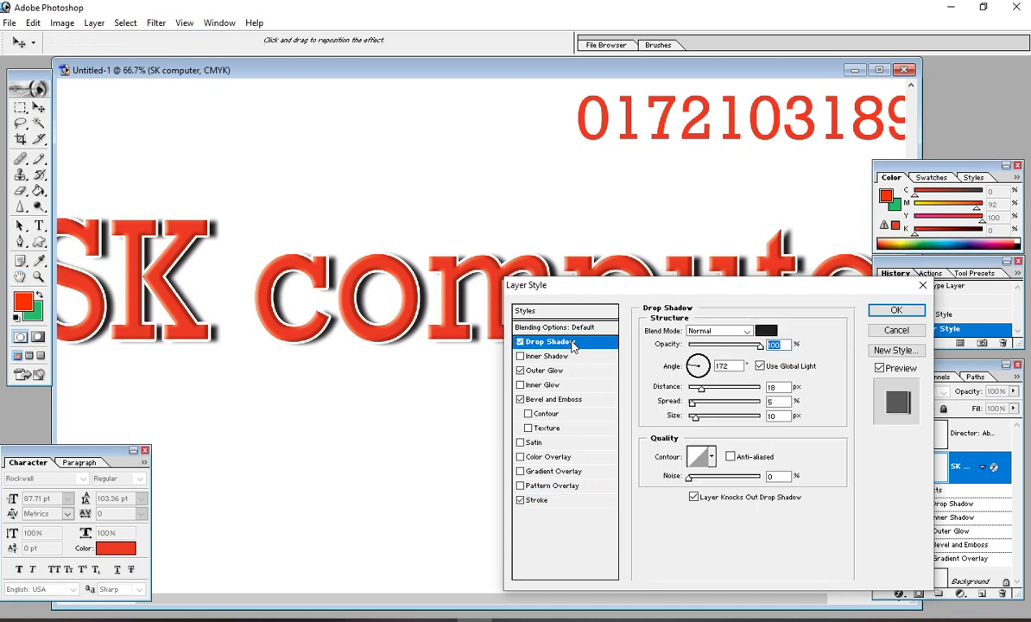
drag(703, 392, 647, 342)
drag(672, 291, 543, 483)
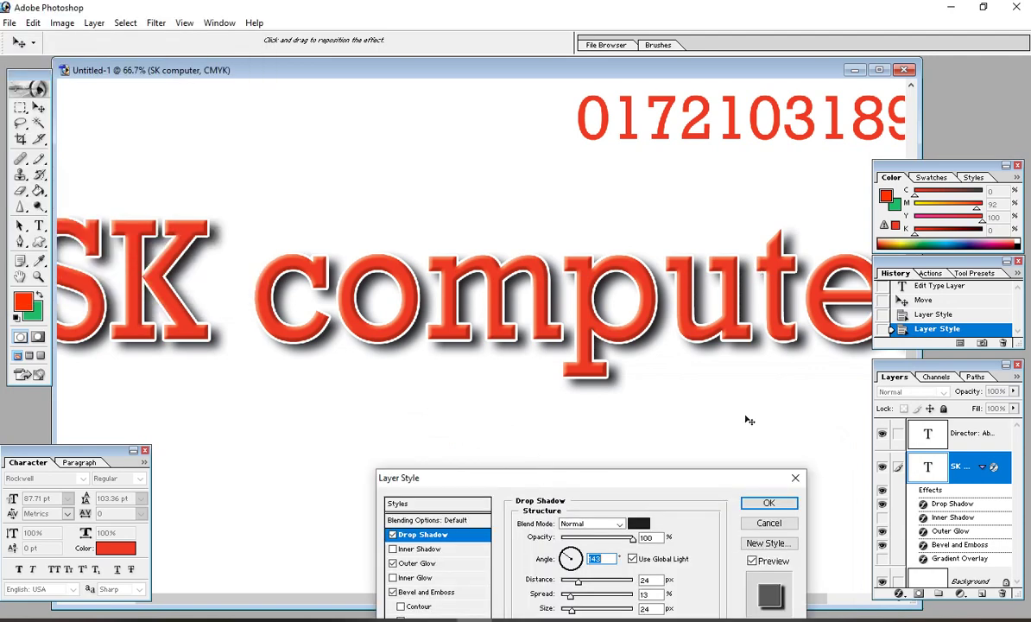
Shorten the shadow's distance to the title and apply the Layer Style.
drag(720, 475, 870, 176)
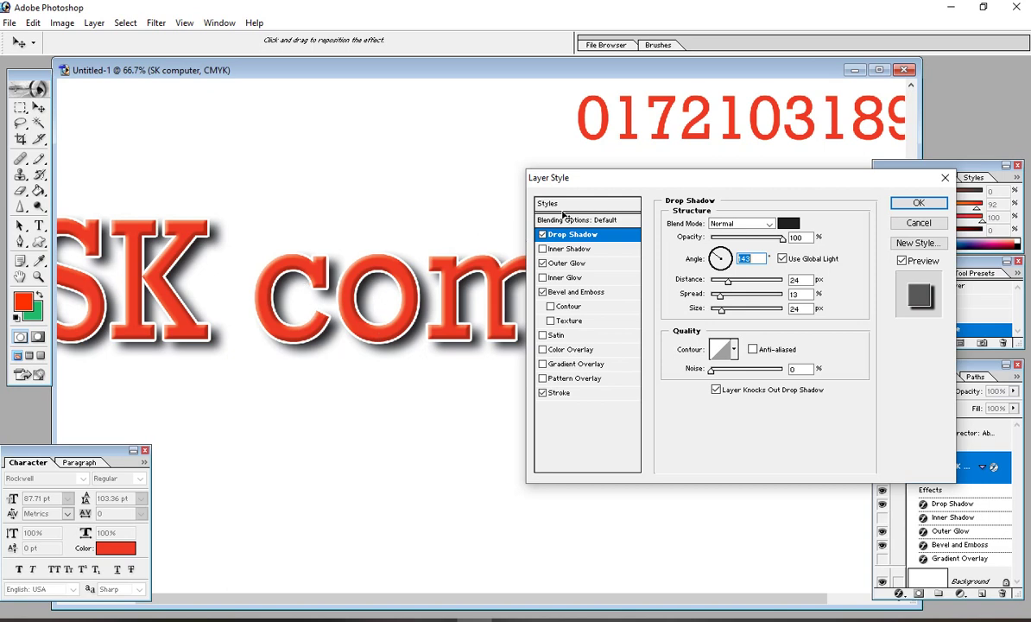
drag(668, 181, 477, 285)
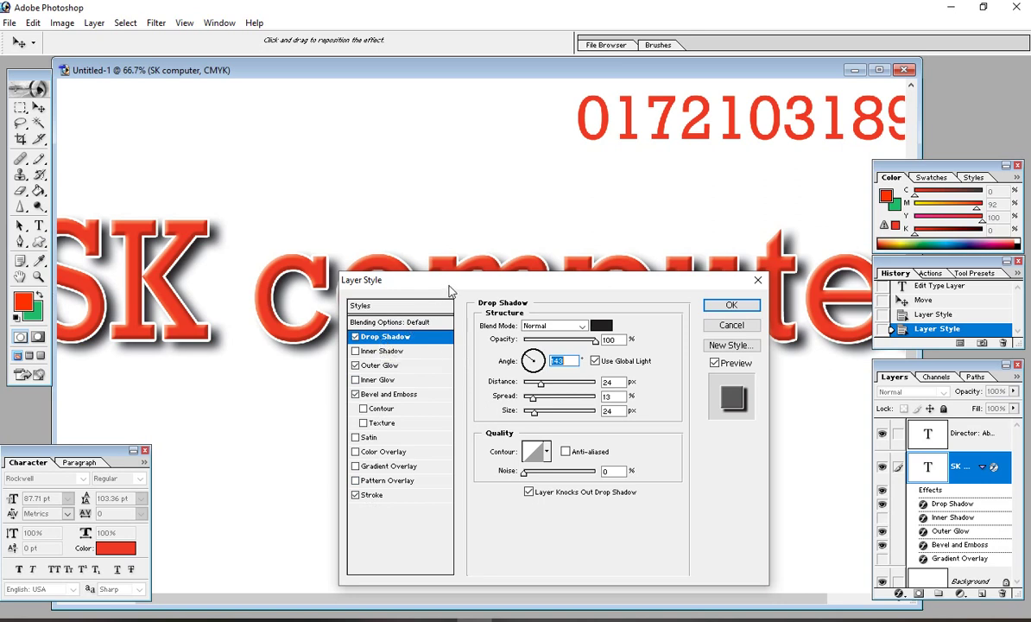
drag(450, 285, 361, 334)
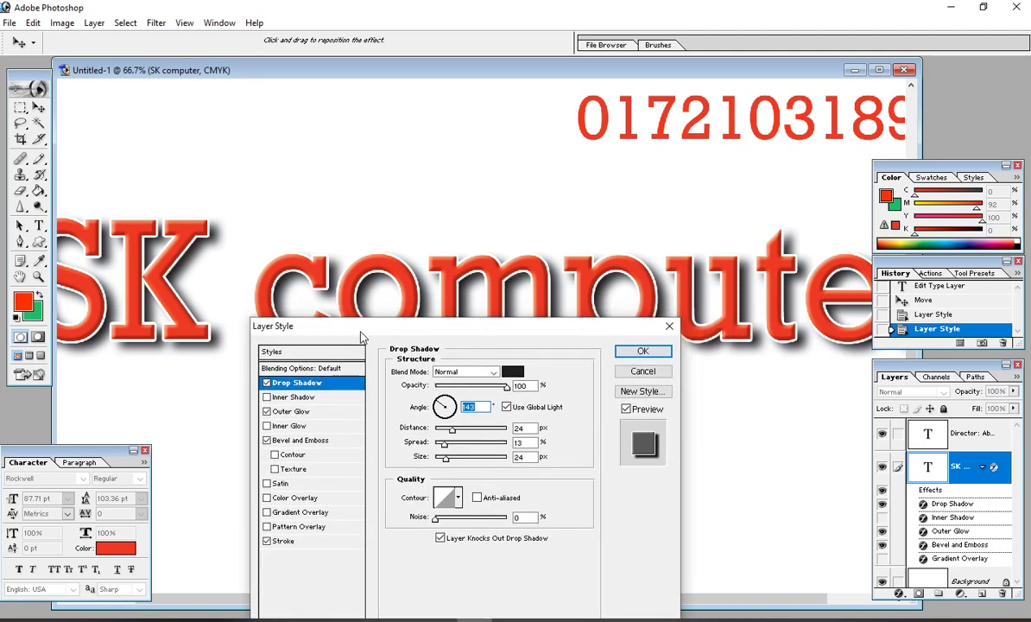
drag(362, 324, 388, 312)
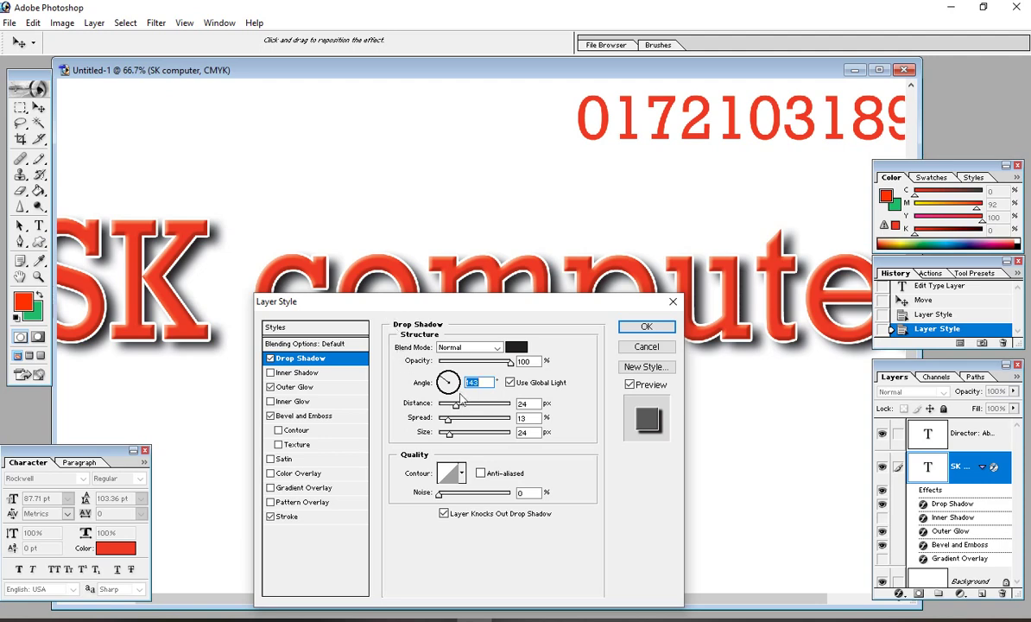
drag(456, 406, 455, 408)
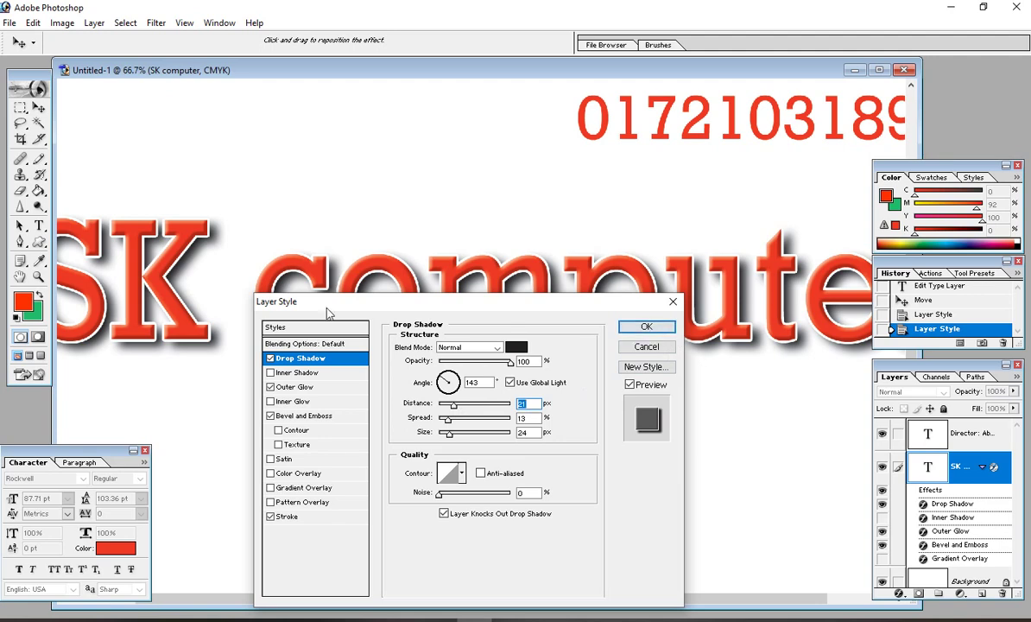
drag(312, 301, 323, 232)
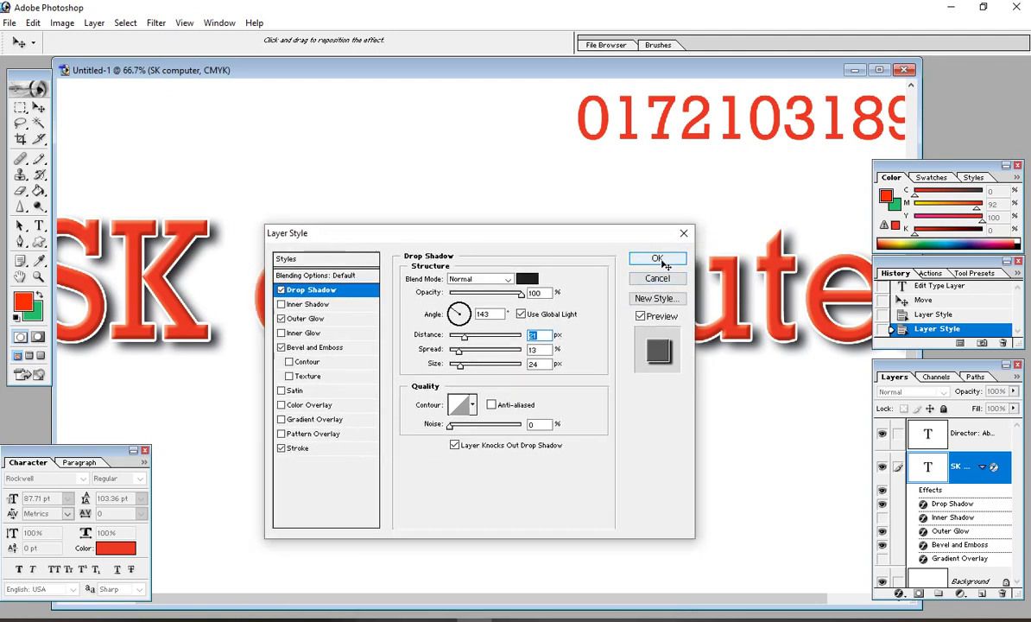
click(659, 259)
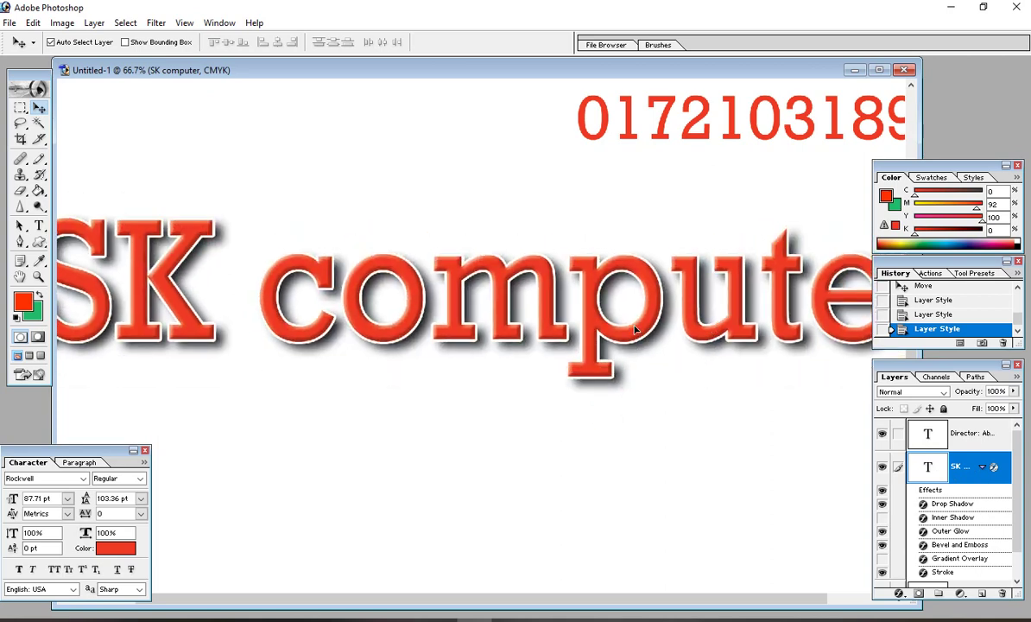
Nudge the SK computer title up one step and zoom out to see the card.
key(Up)
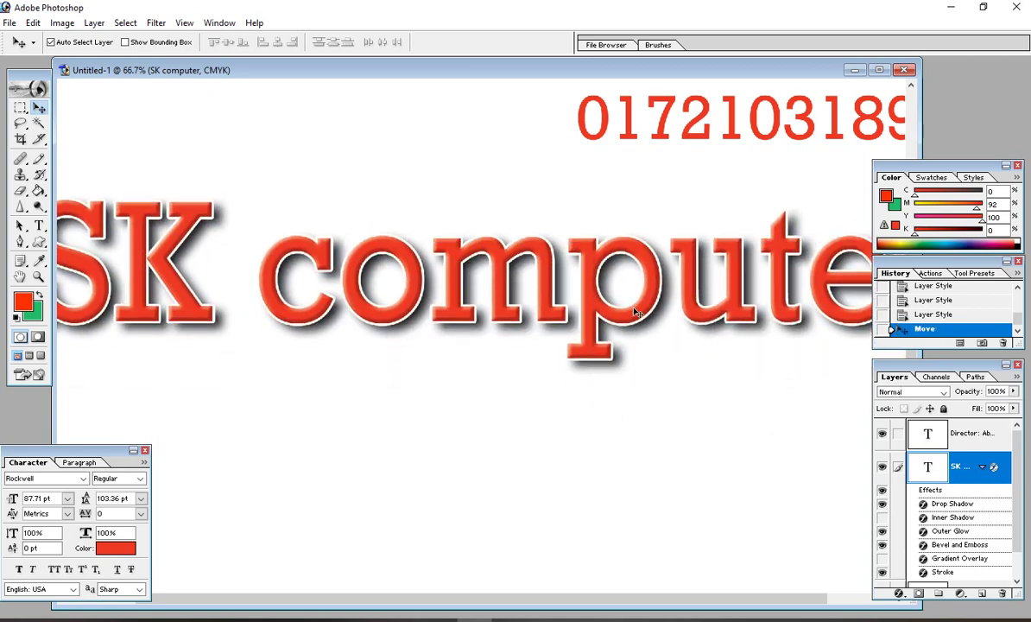
key(ctrl+minus)
key(ctrl+minus)
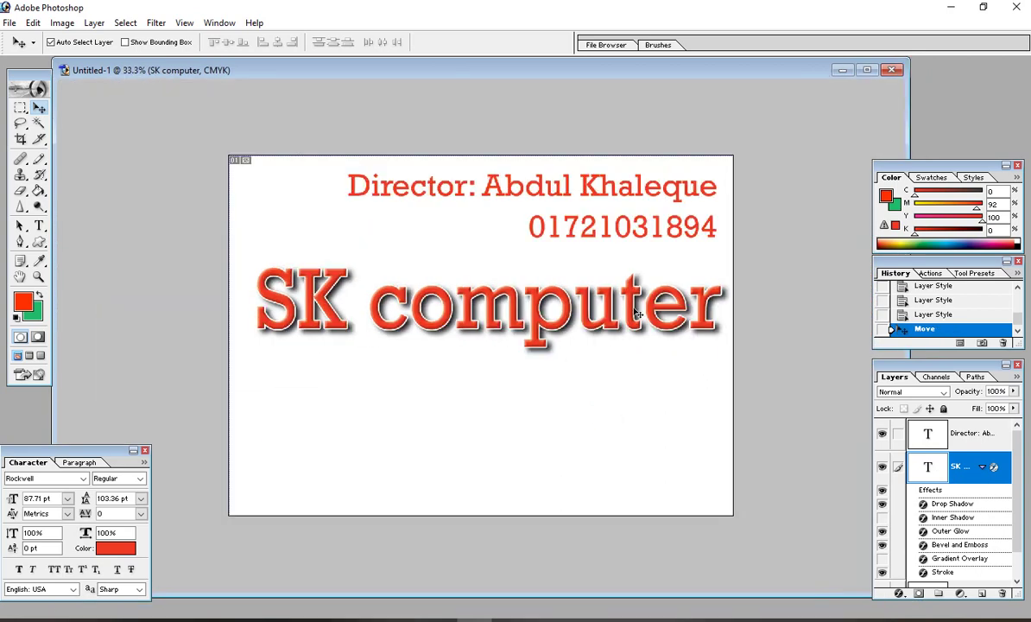
key(ctrl+0)
scroll(572, 279, up, 1)
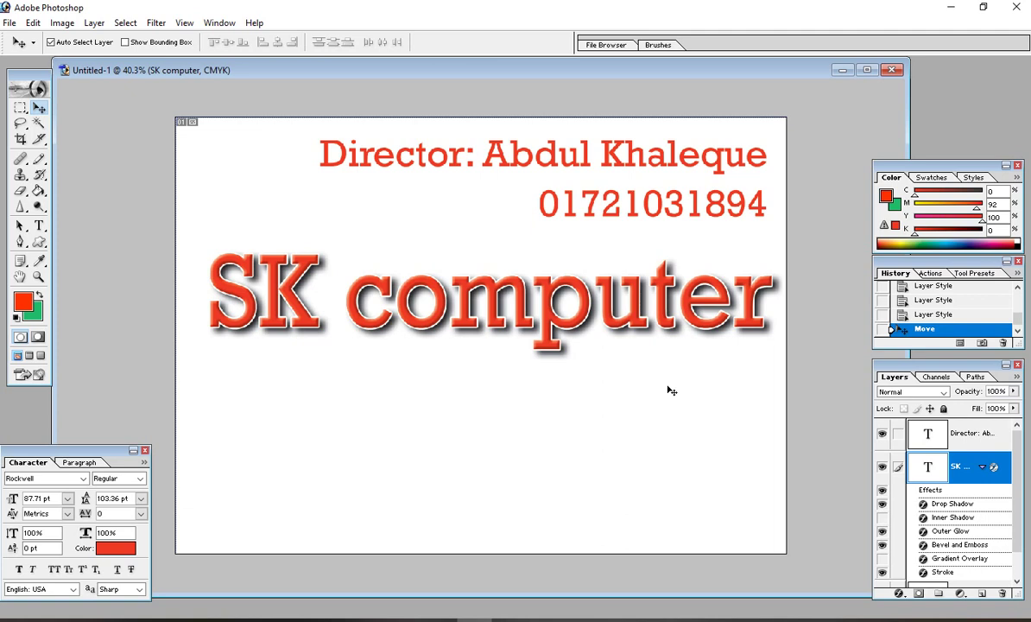
scroll(315, 321, up, 1)
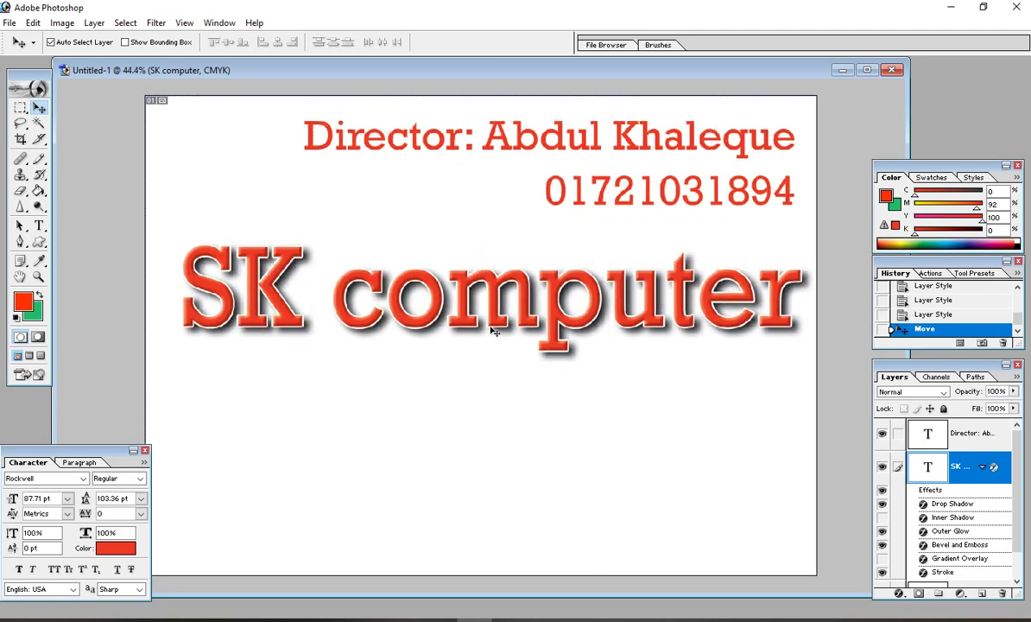
Reposition and enlarge the document window so the whole card is visible.
drag(545, 76, 509, 61)
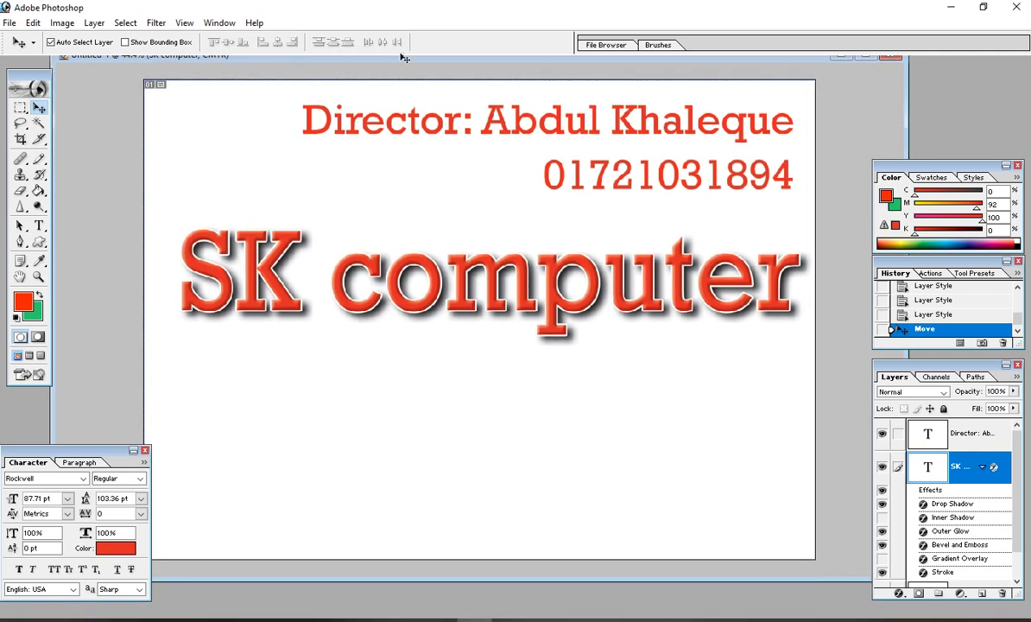
drag(403, 58, 377, 59)
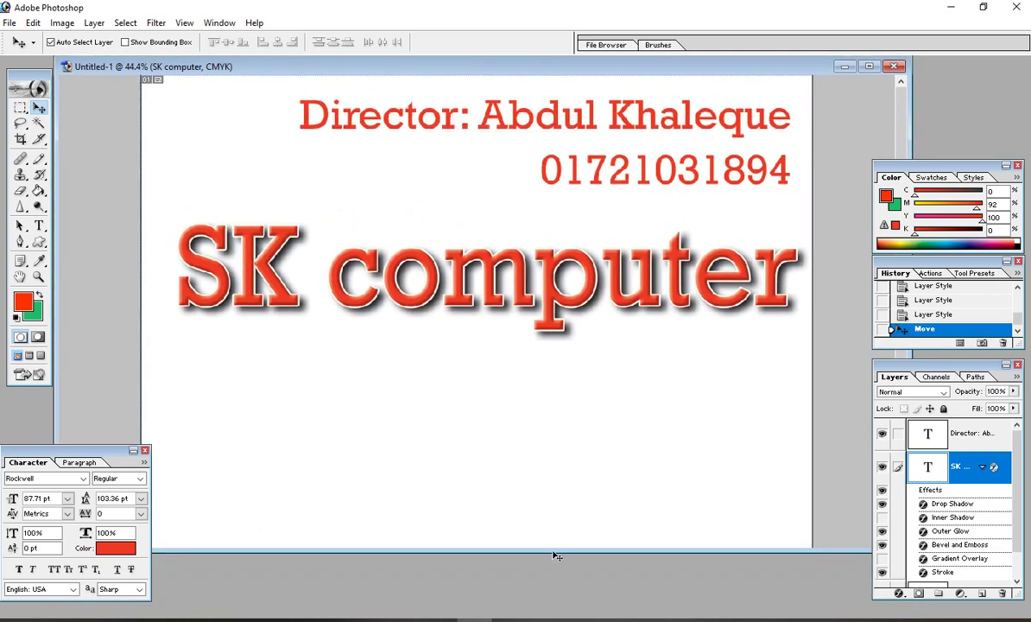
drag(557, 556, 551, 609)
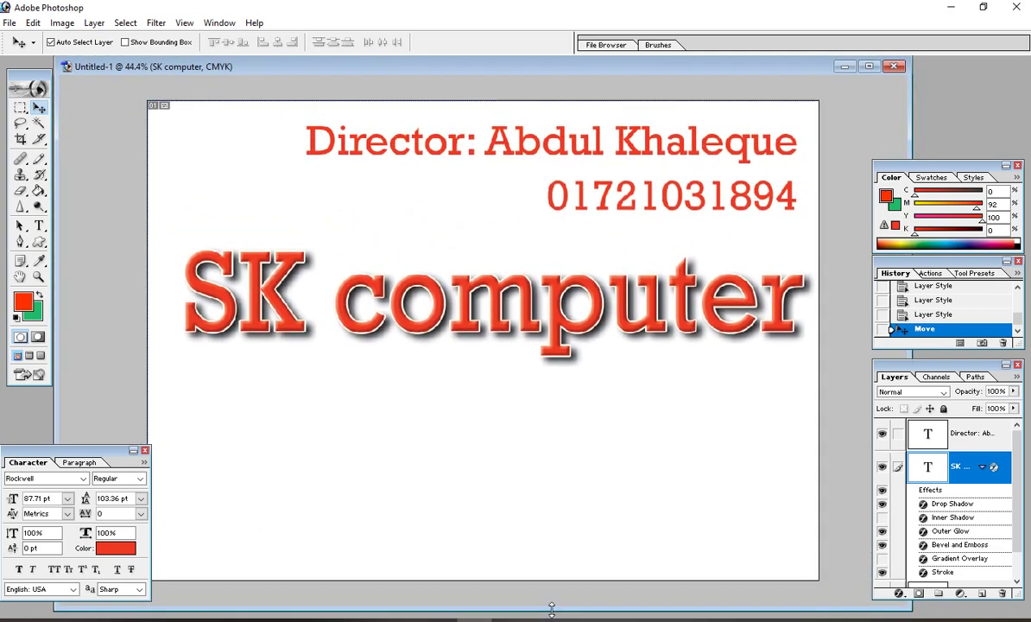
click(21, 109)
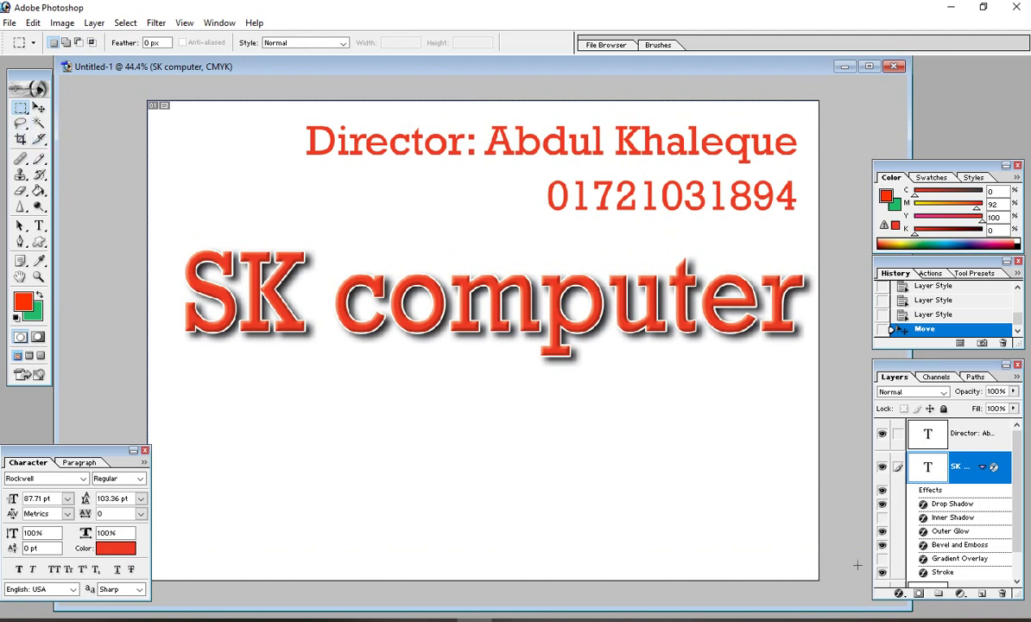
Mark a strip along the card's bottom and set the background colour to dark green.
drag(820, 544, 145, 587)
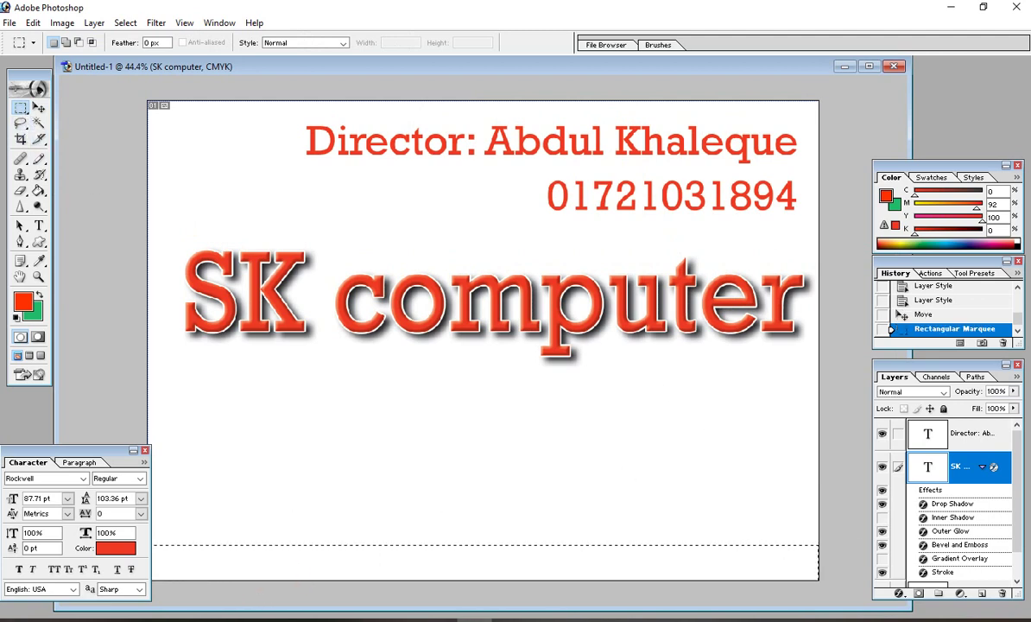
click(23, 301)
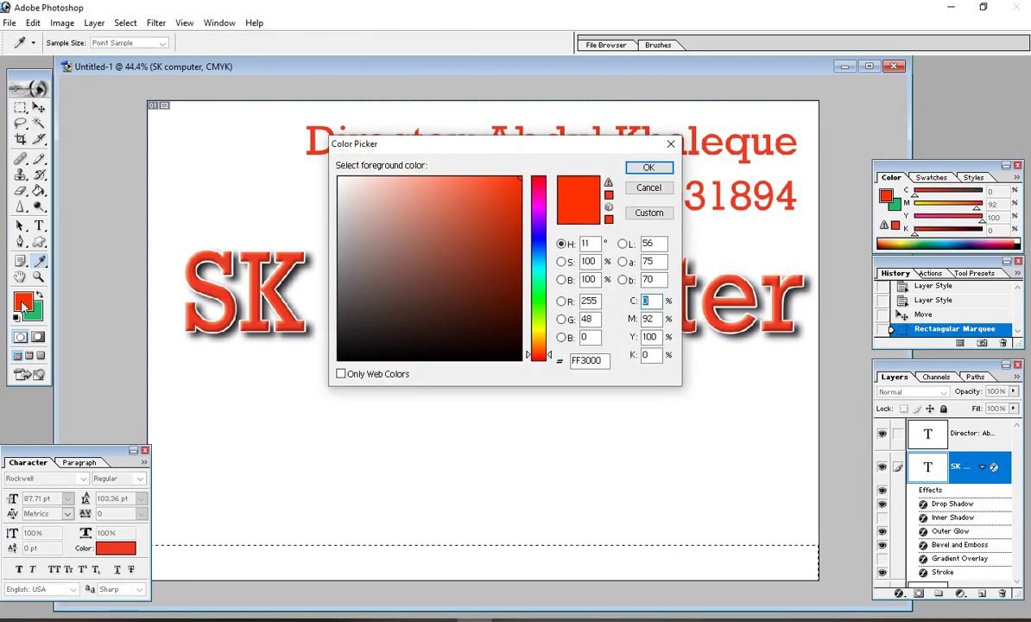
click(648, 167)
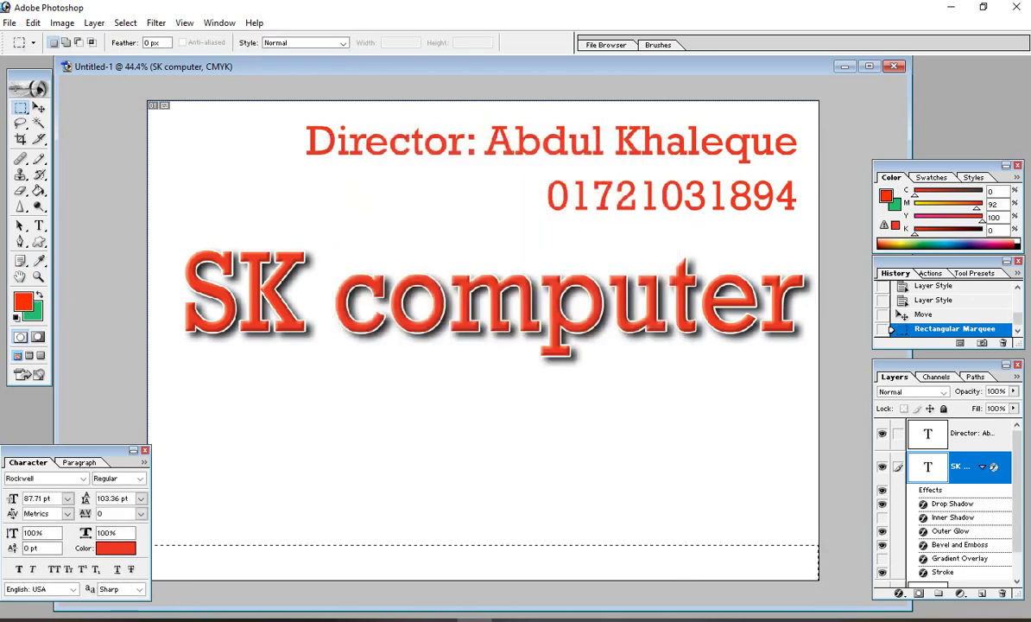
click(33, 309)
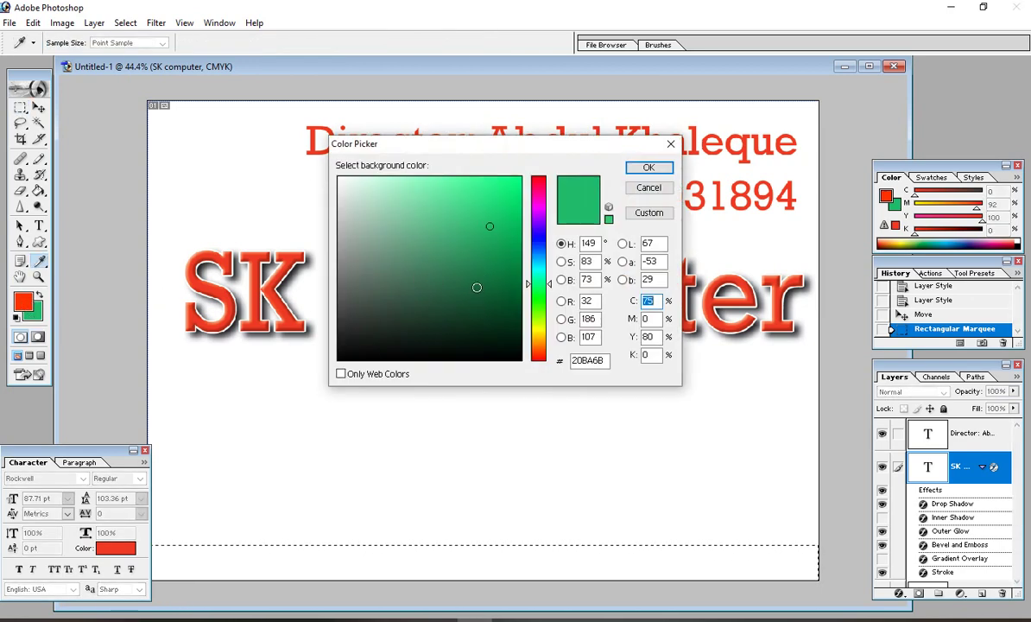
mouse_move(477, 287)
mouse_down()
mouse_move(476, 253)
mouse_move(455, 293)
mouse_up()
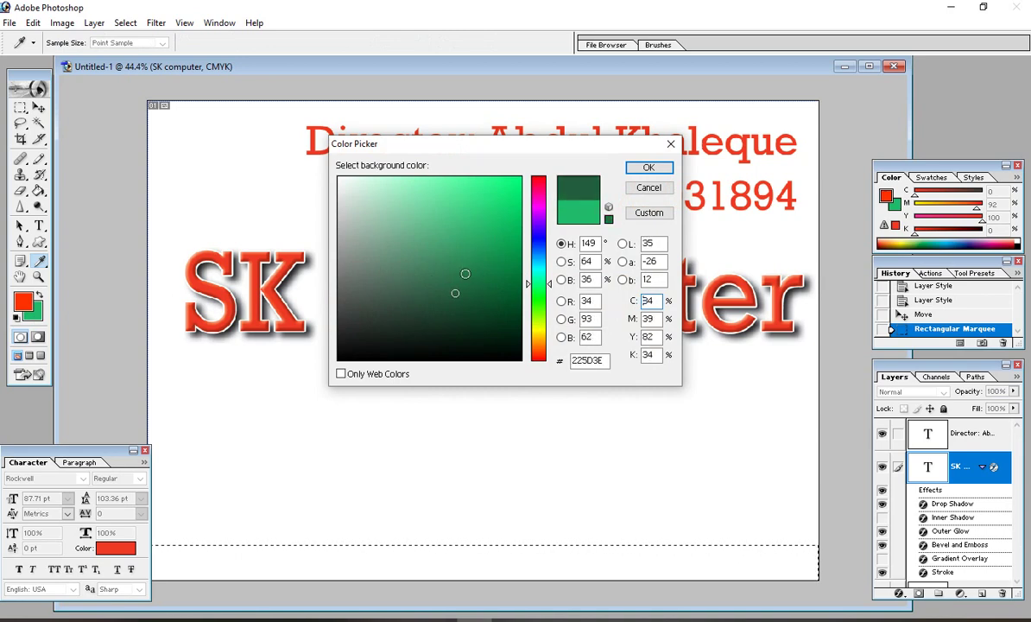
click(650, 172)
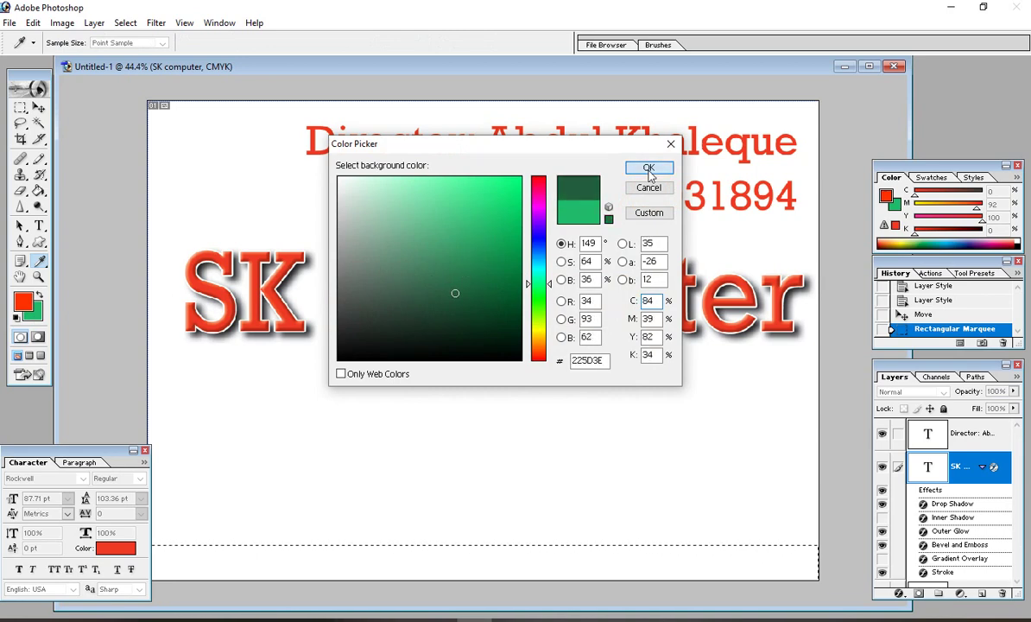
Add a new empty layer and select a strip along the bottom of the card.
click(39, 192)
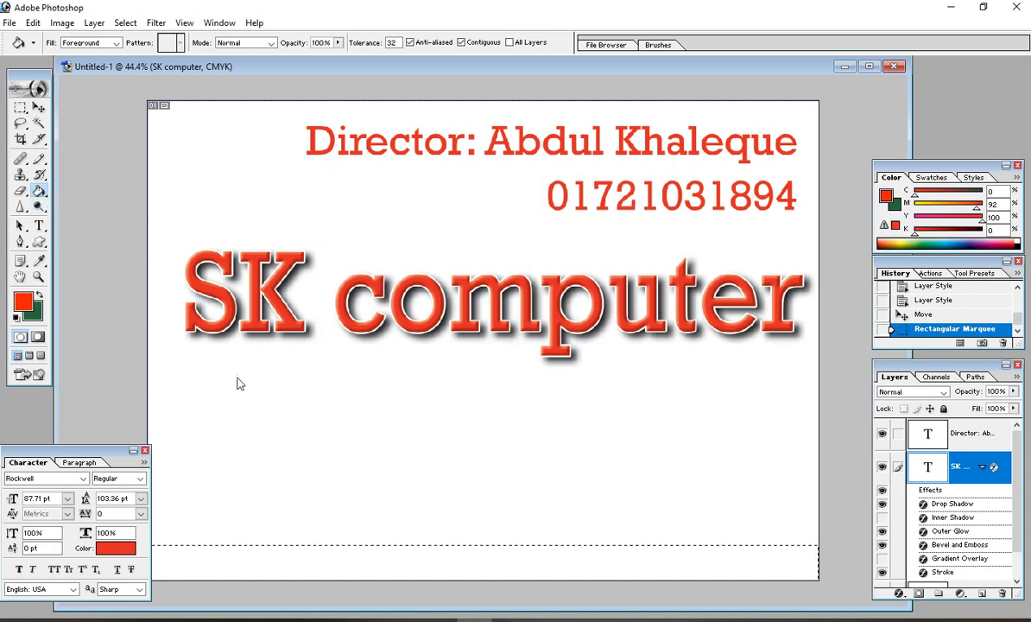
click(39, 107)
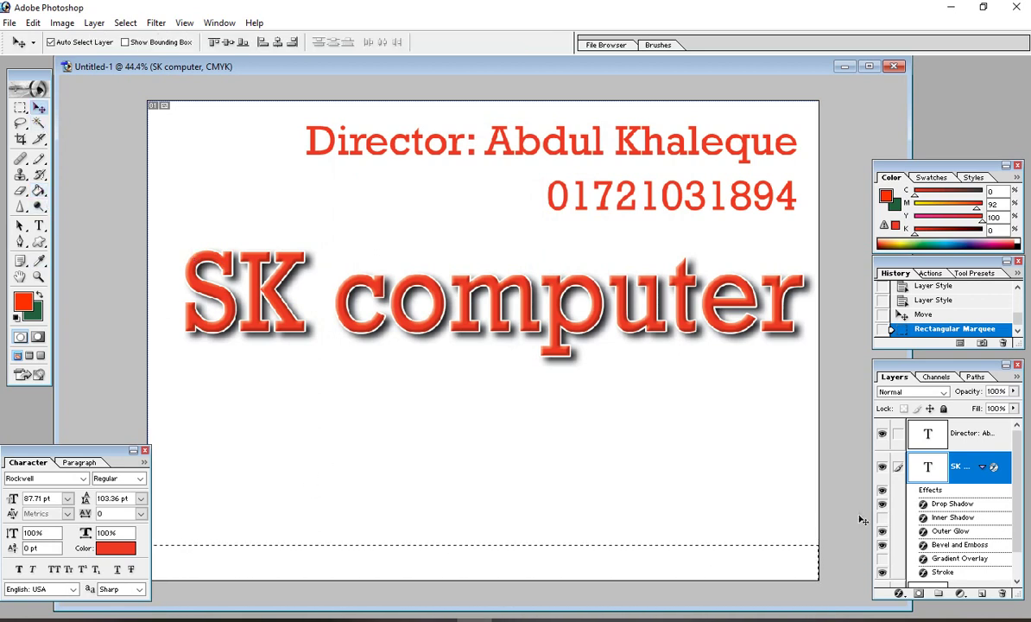
key(ctrl+shift+alt+n)
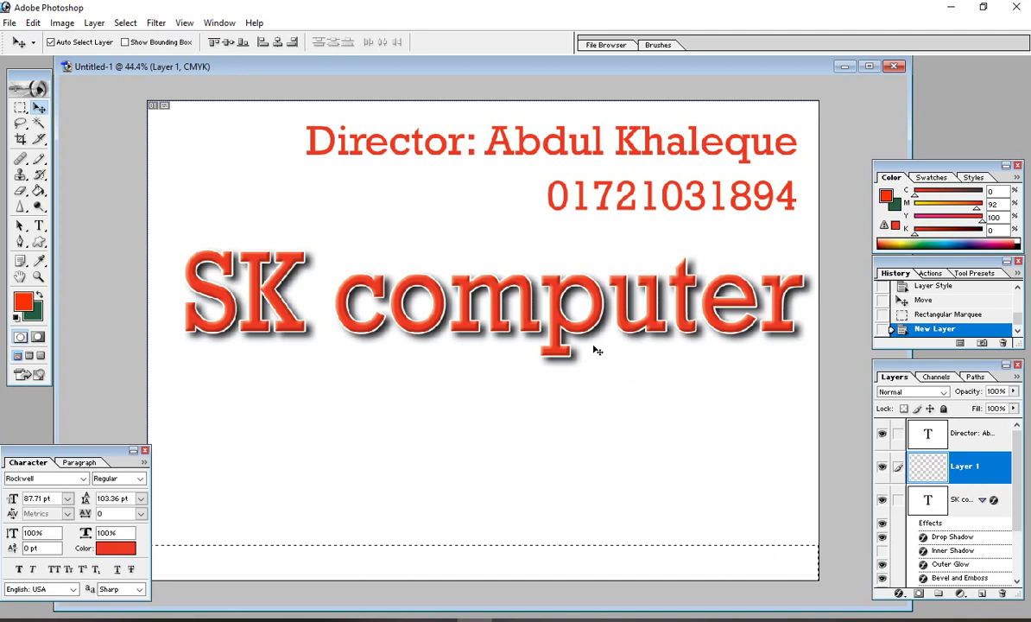
key(ctrl+d)
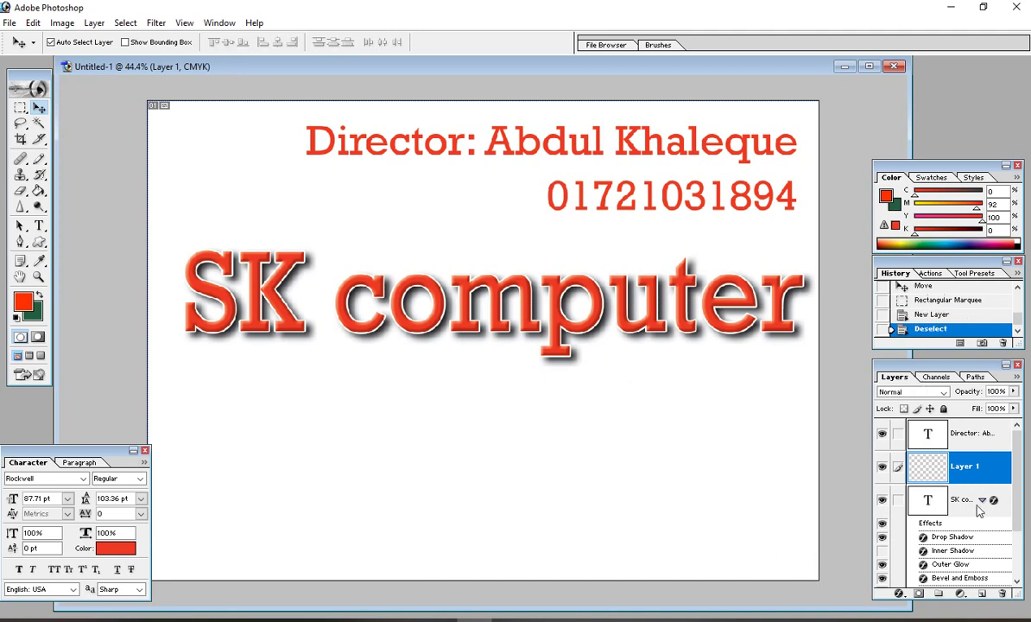
key(ctrl+0)
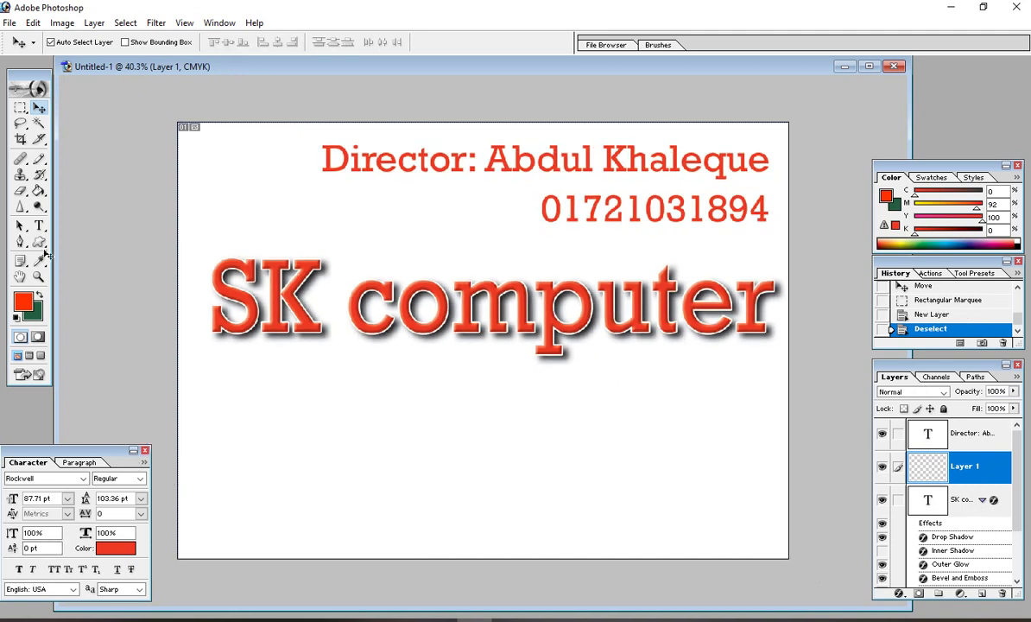
click(20, 107)
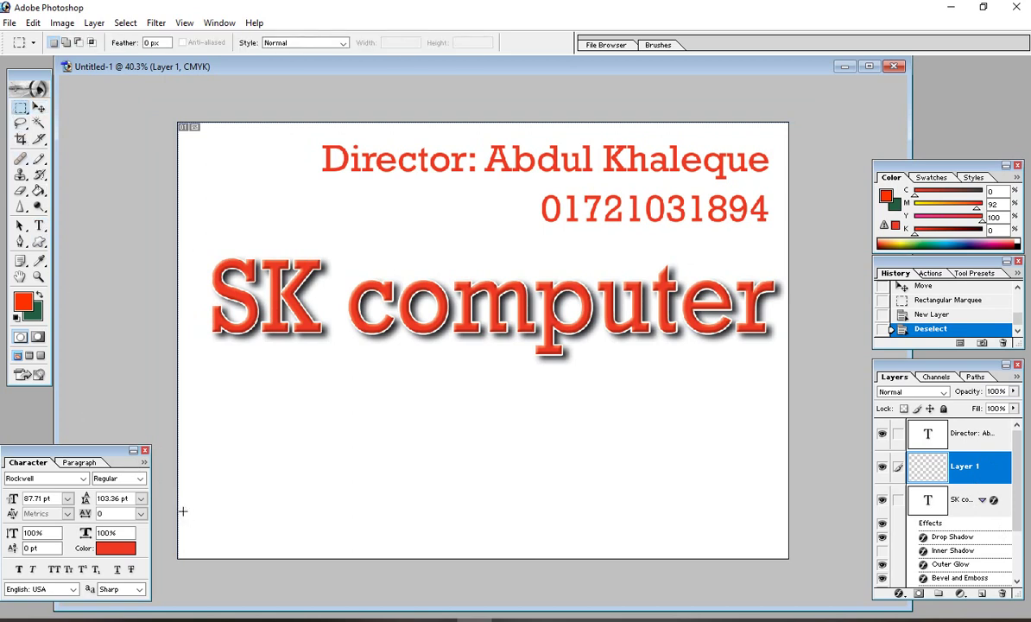
drag(197, 529, 824, 561)
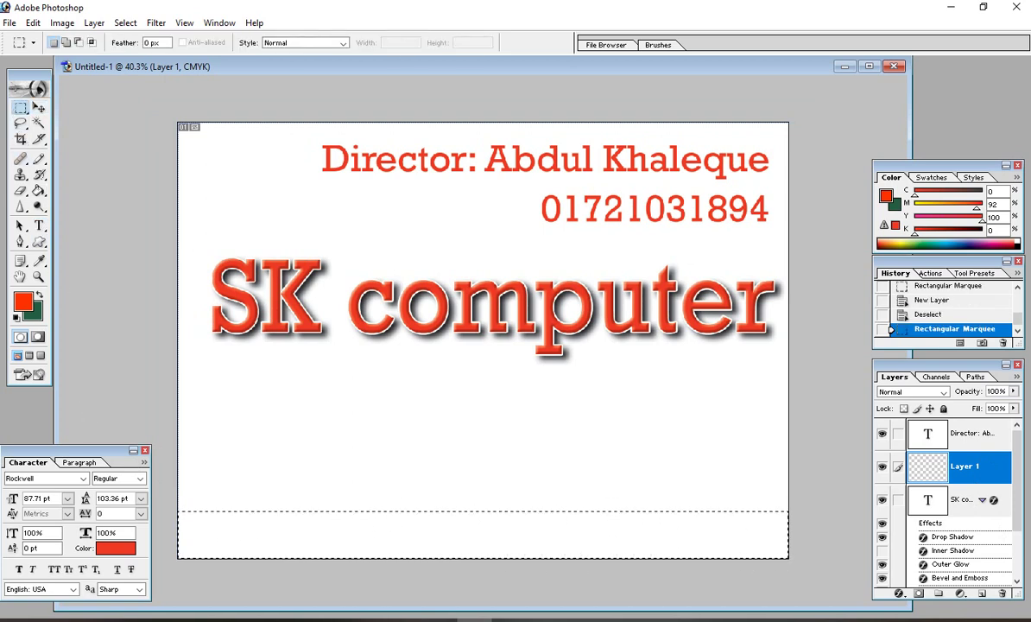
key(ctrl+0)
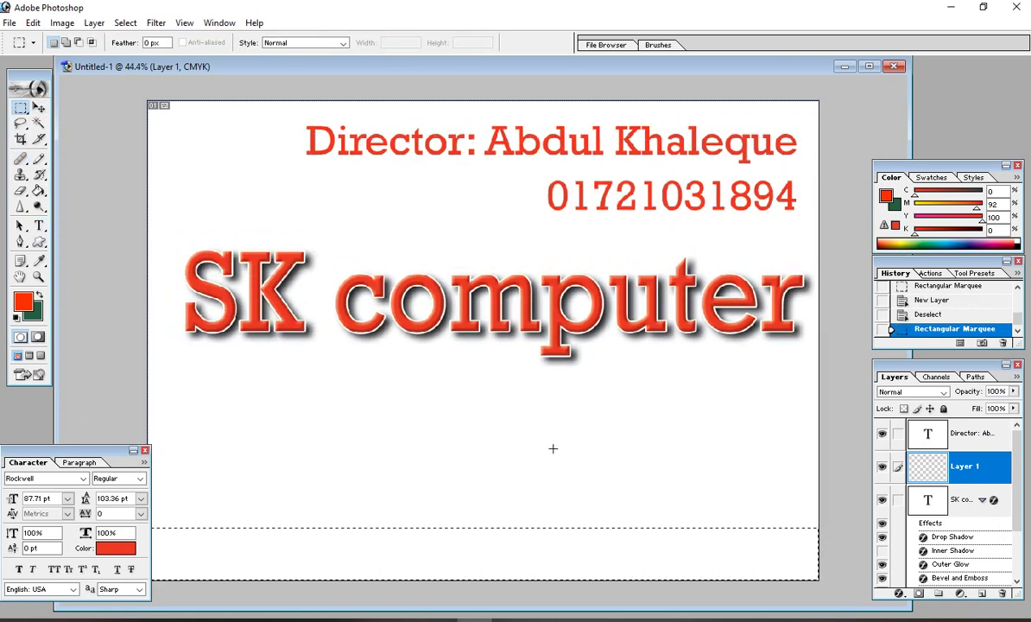
Fill the bottom strip with dark green, undoing an accidental red fill, then deselect.
click(39, 192)
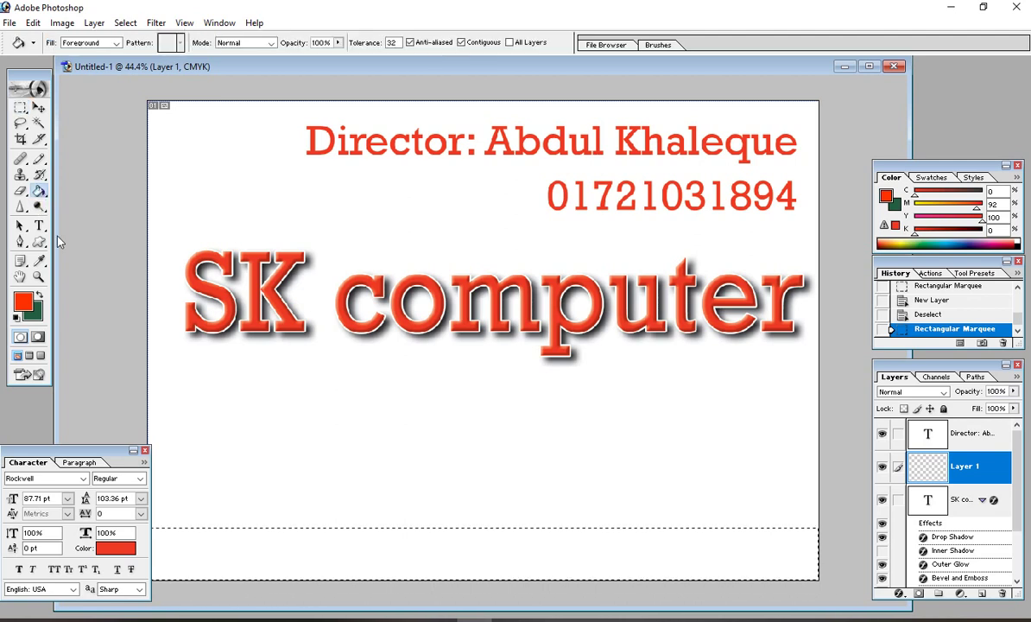
click(388, 544)
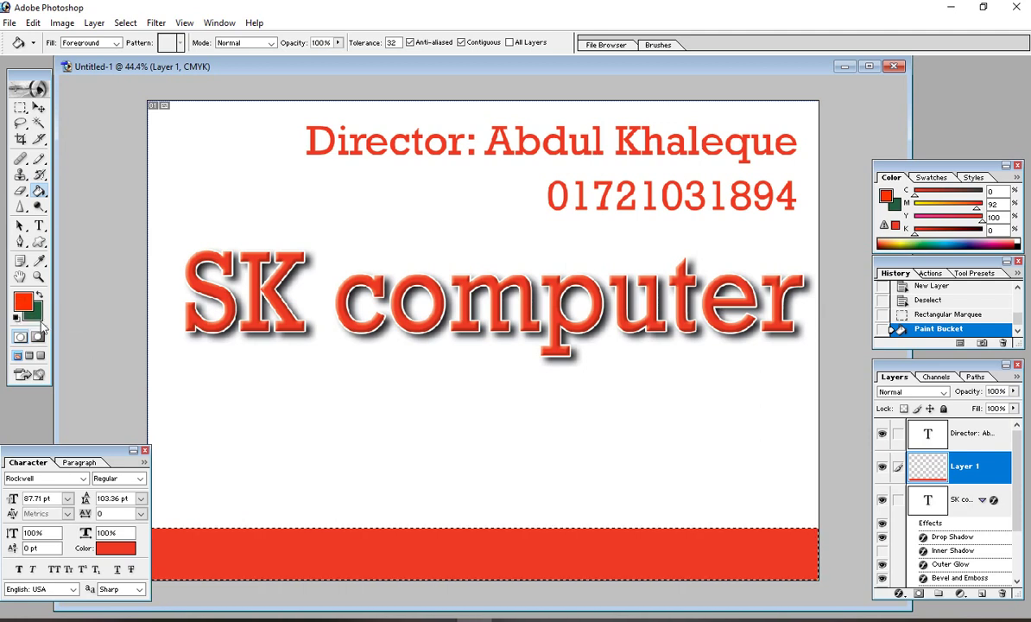
click(917, 316)
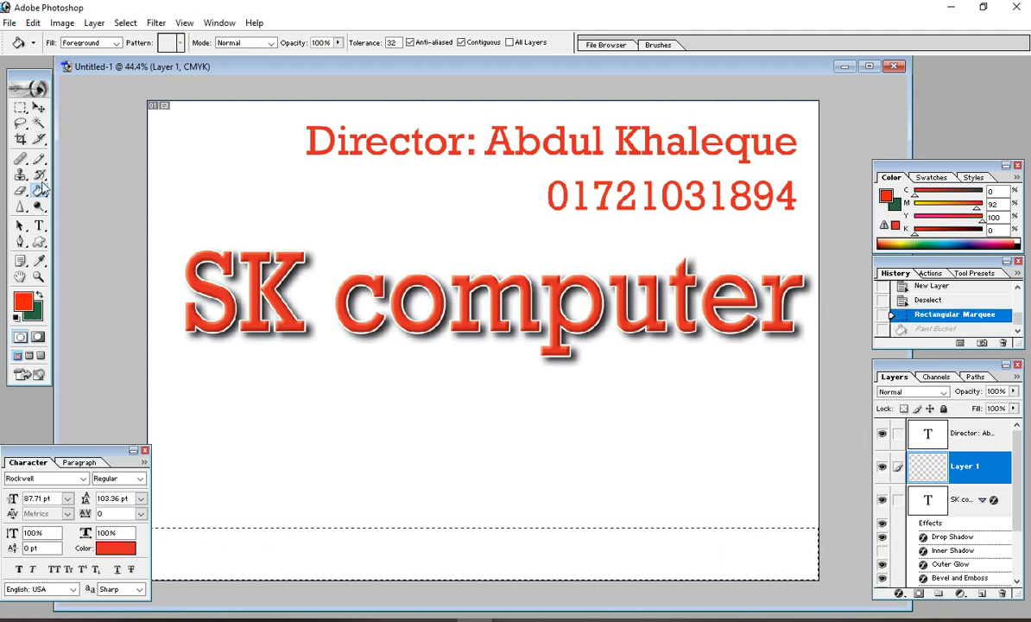
click(38, 295)
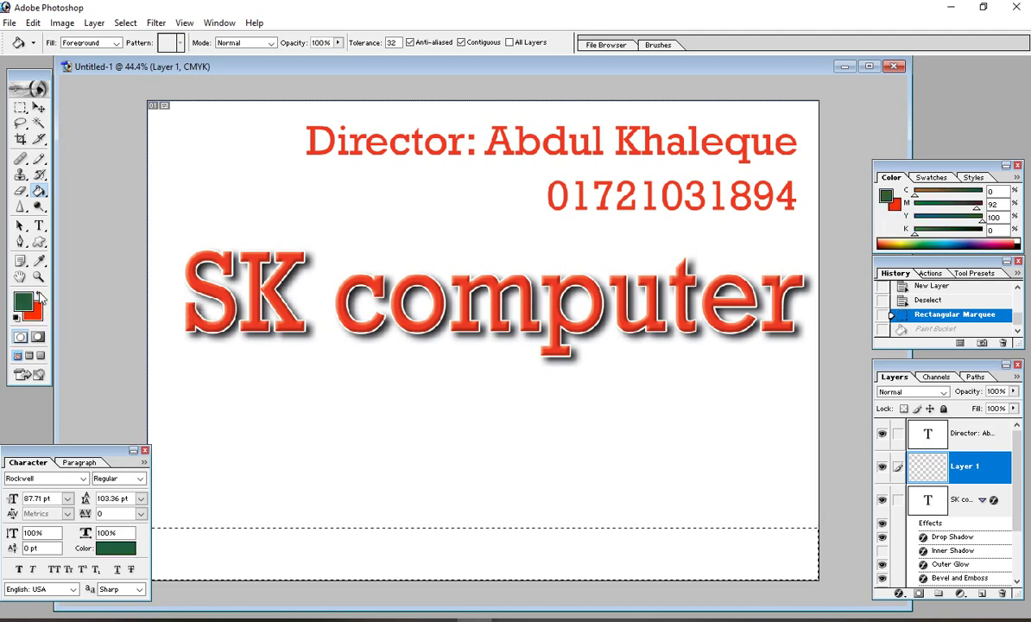
click(338, 545)
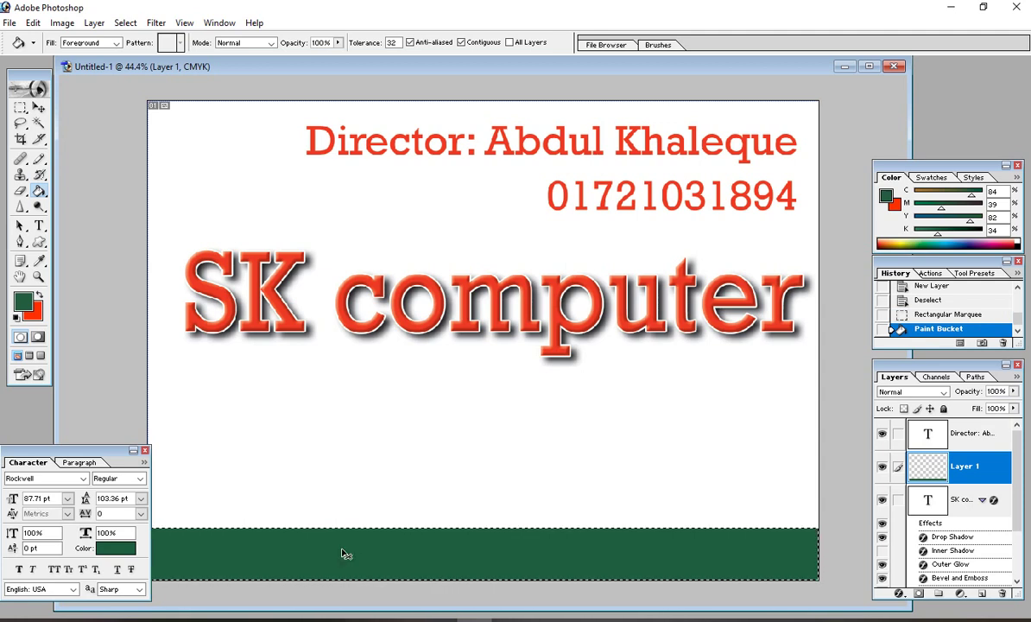
key(ctrl+d)
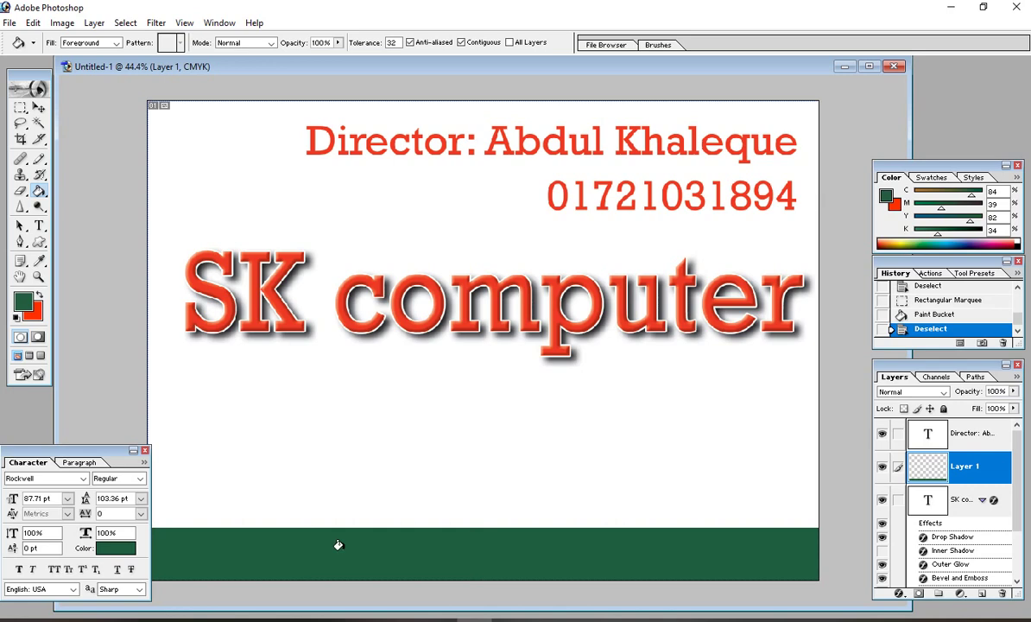
key(ctrl+minus)
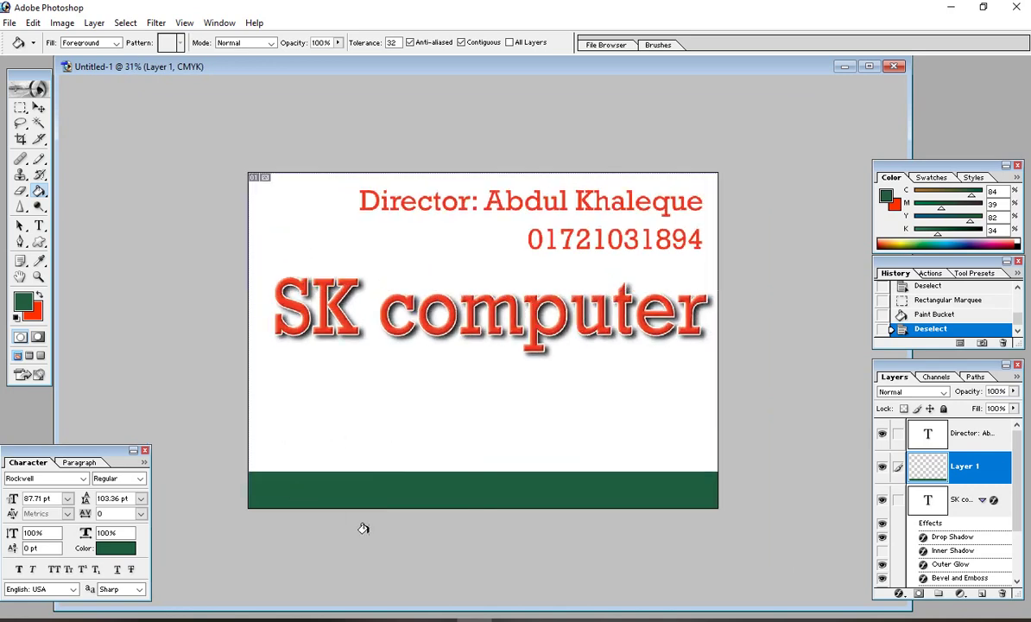
key(ctrl+plus)
Start a red placeholder text line 'vjhv' below the title and select it.
click(41, 296)
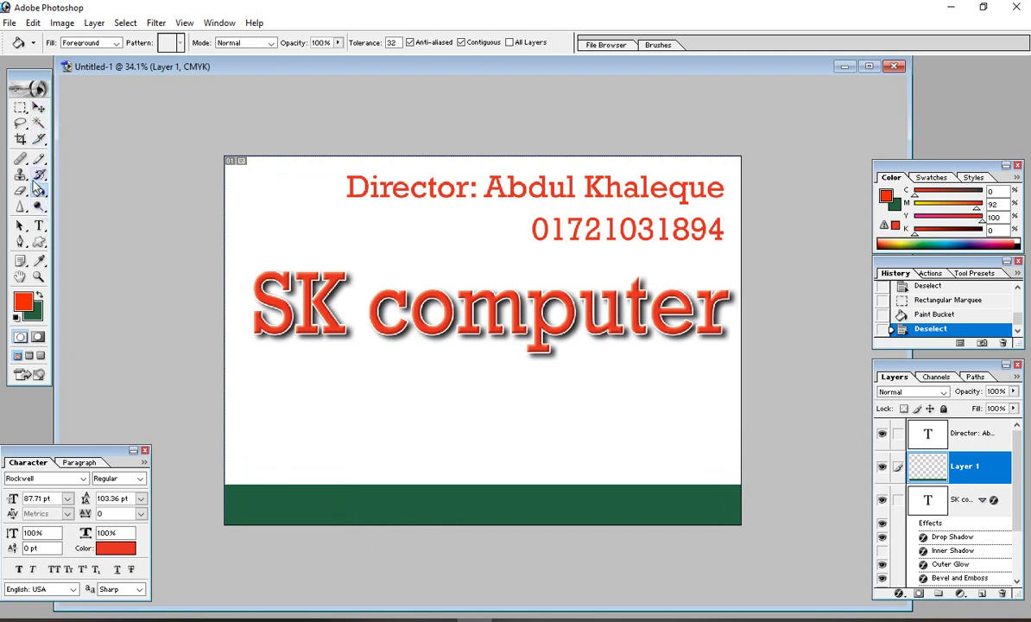
click(39, 228)
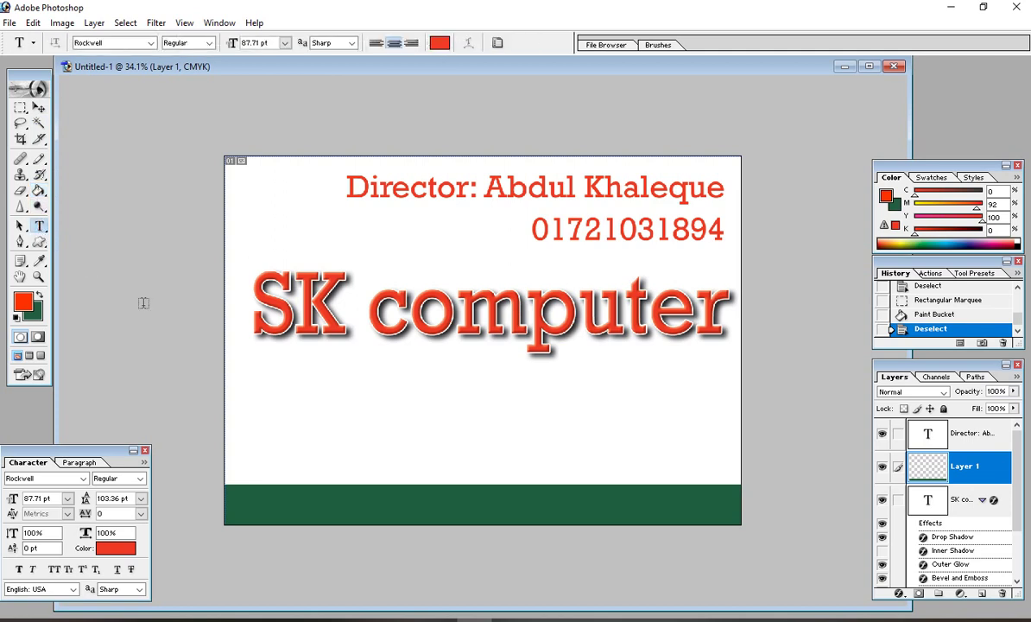
click(309, 426)
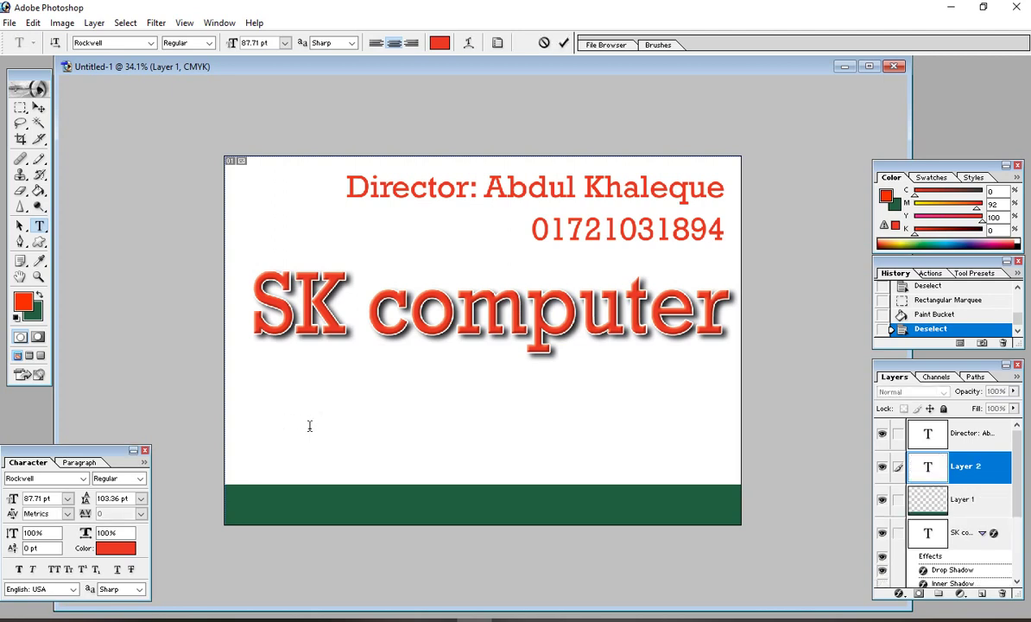
text(vjhv)
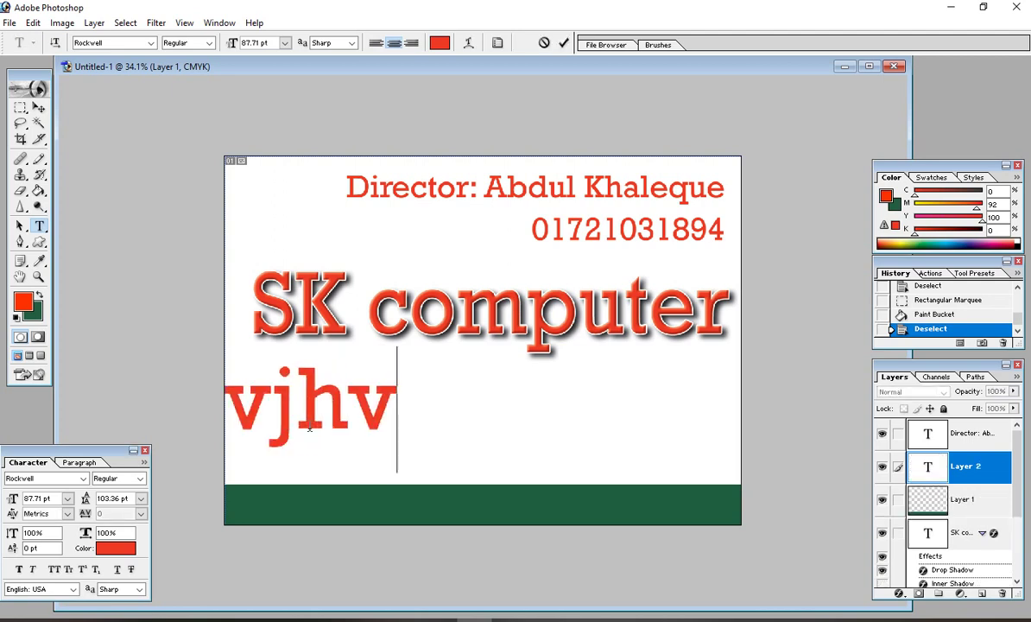
drag(385, 385, 259, 405)
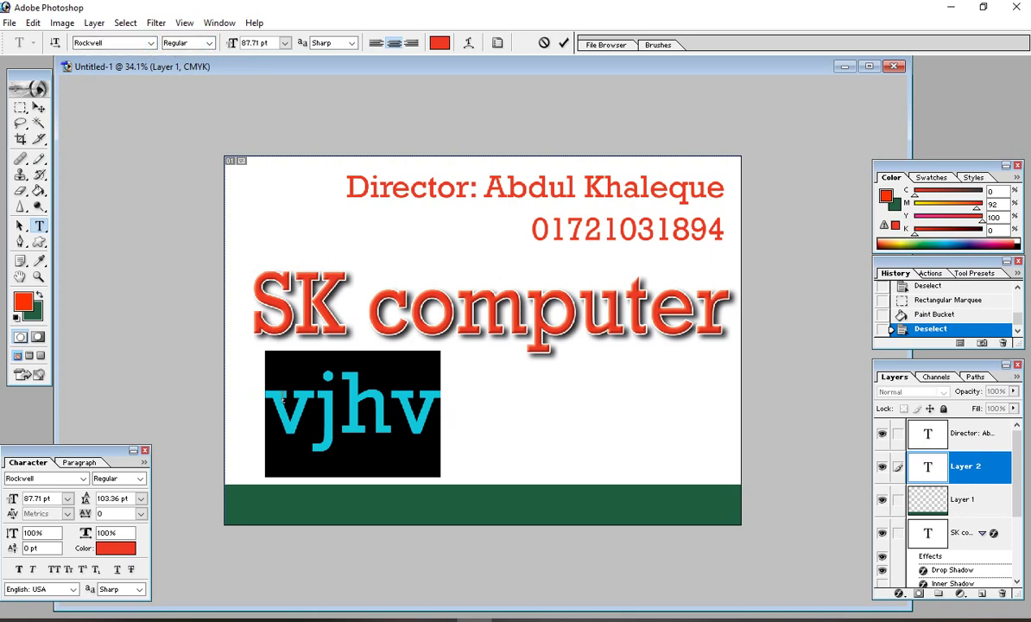
drag(282, 398, 451, 408)
Set the placeholder text to Arial Regular at 18 pt and reposition it.
click(209, 43)
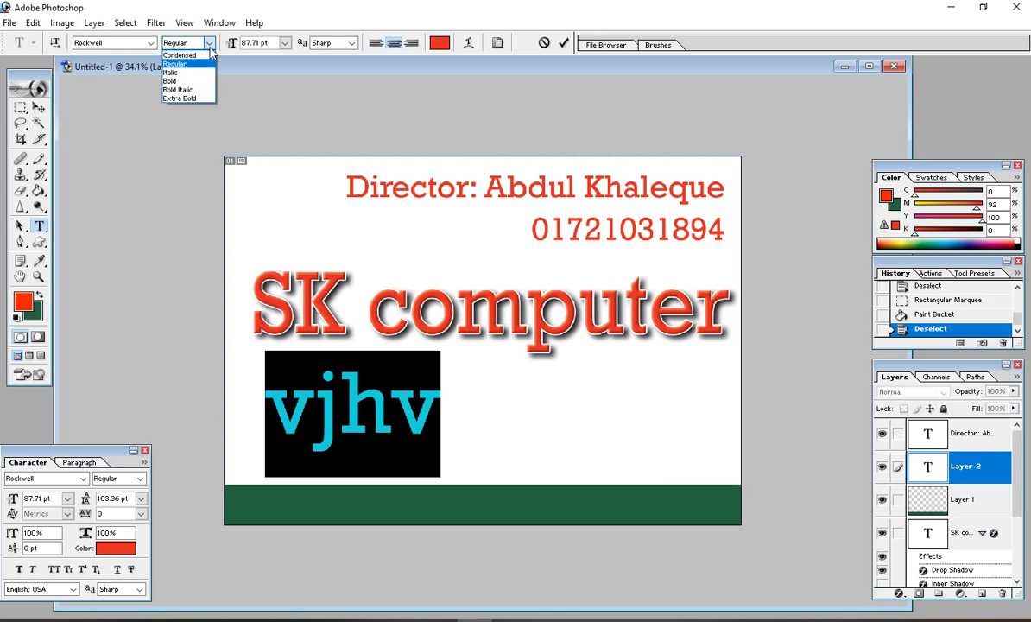
click(210, 48)
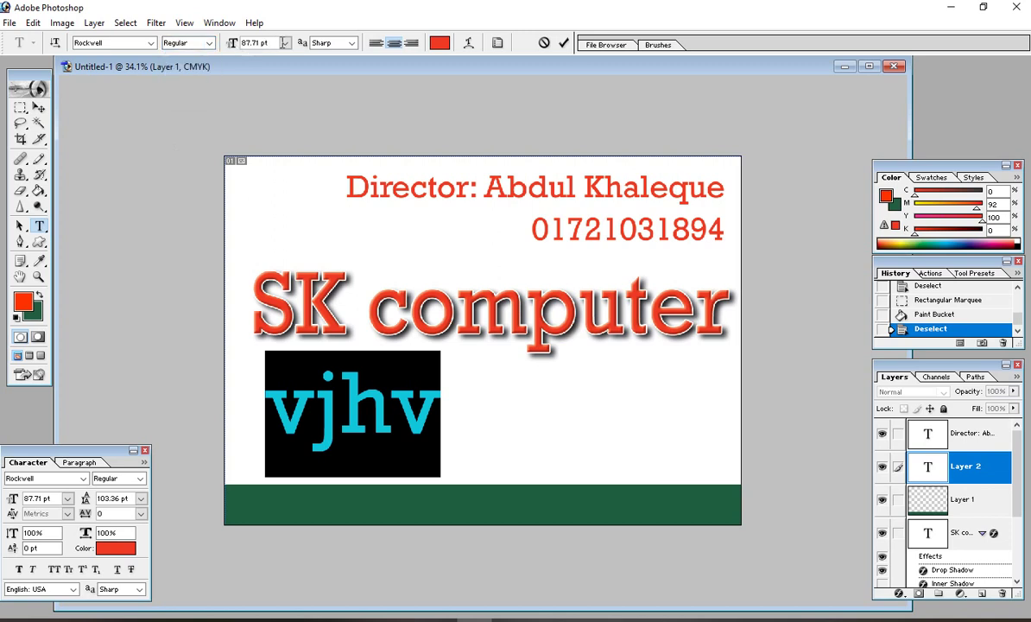
click(151, 45)
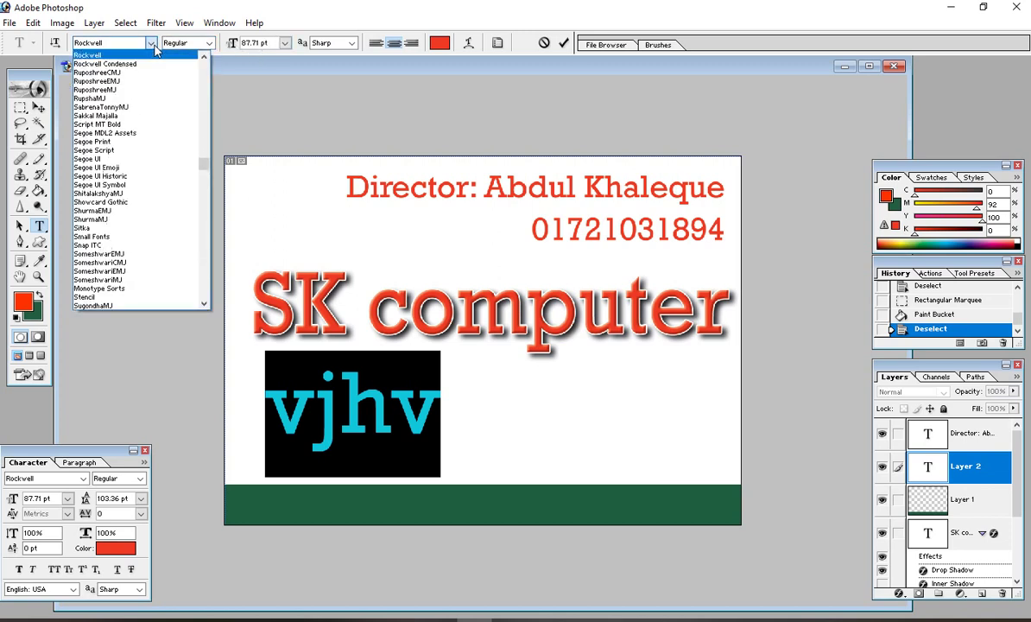
scroll(160, 104, up, 15)
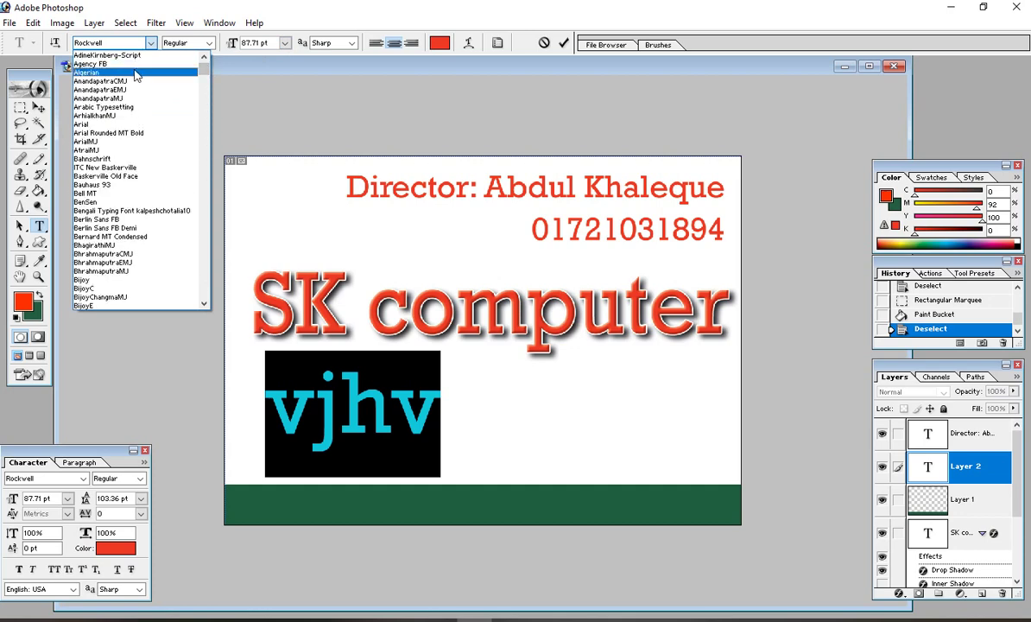
click(92, 126)
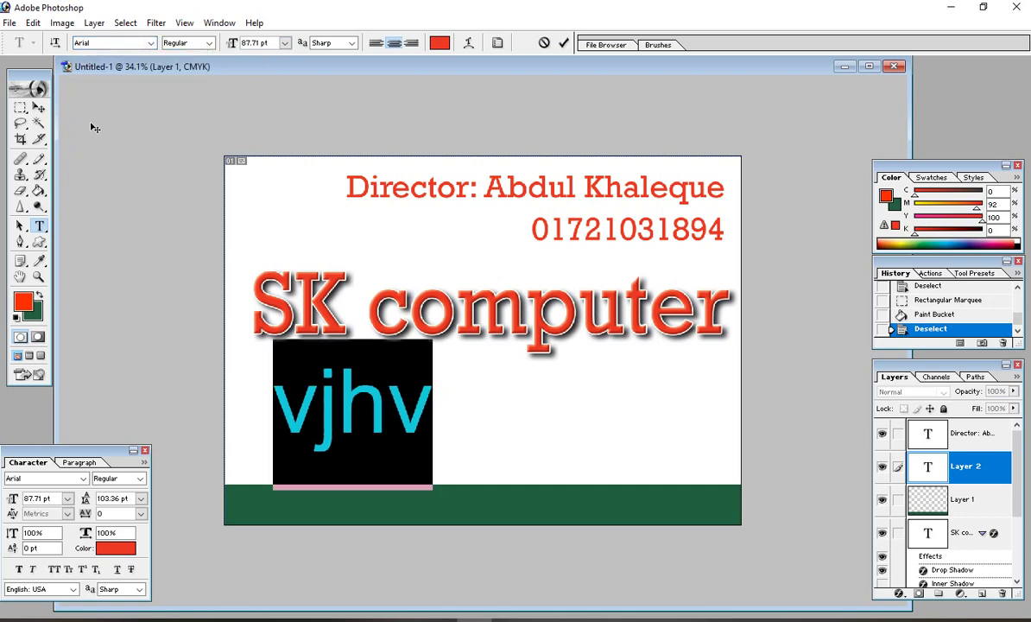
click(211, 44)
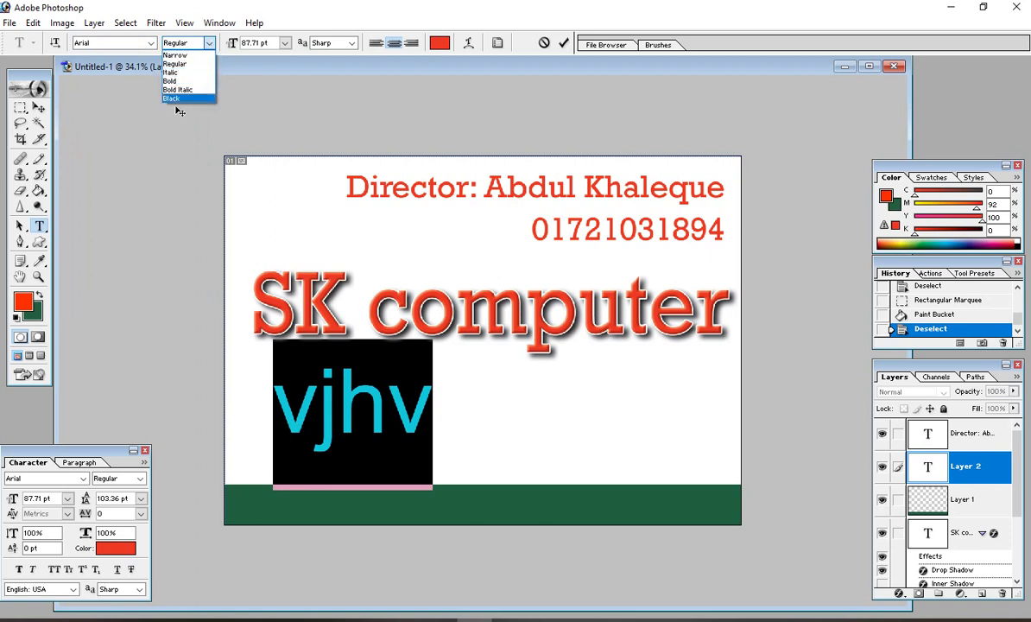
click(181, 64)
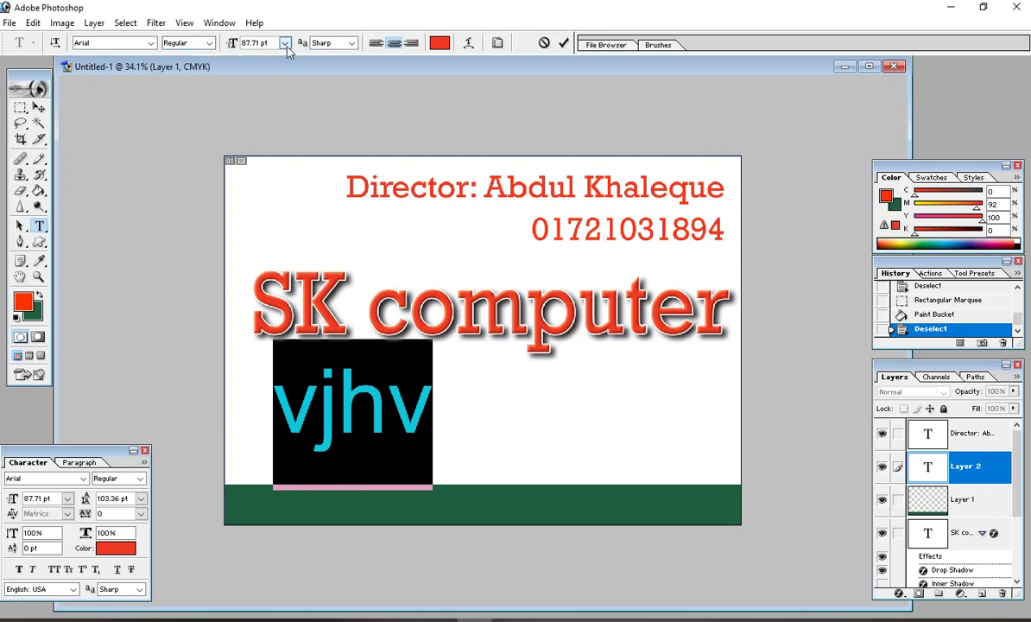
click(285, 43)
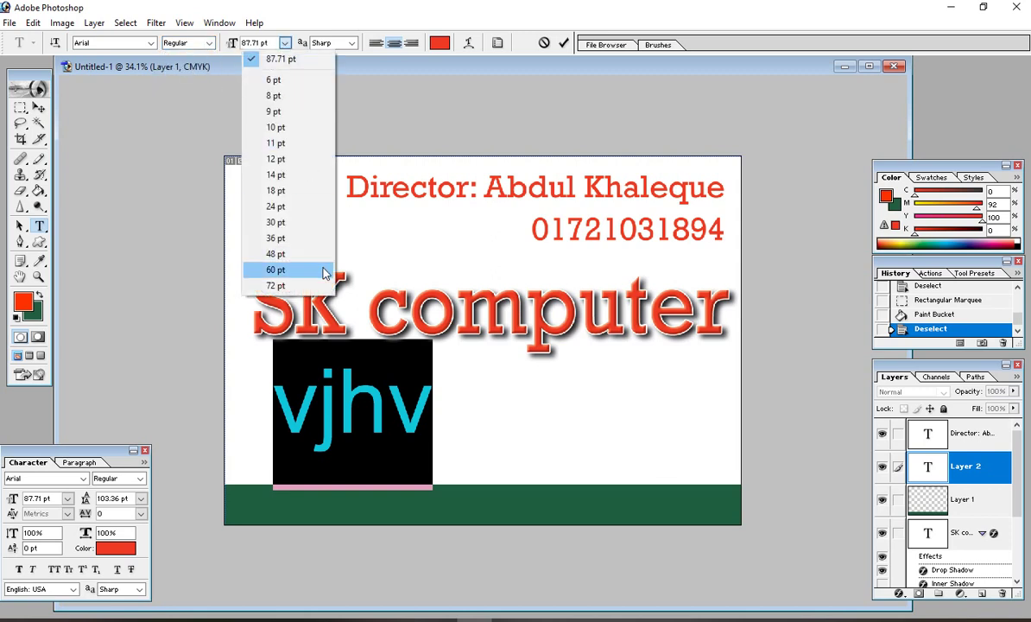
click(290, 191)
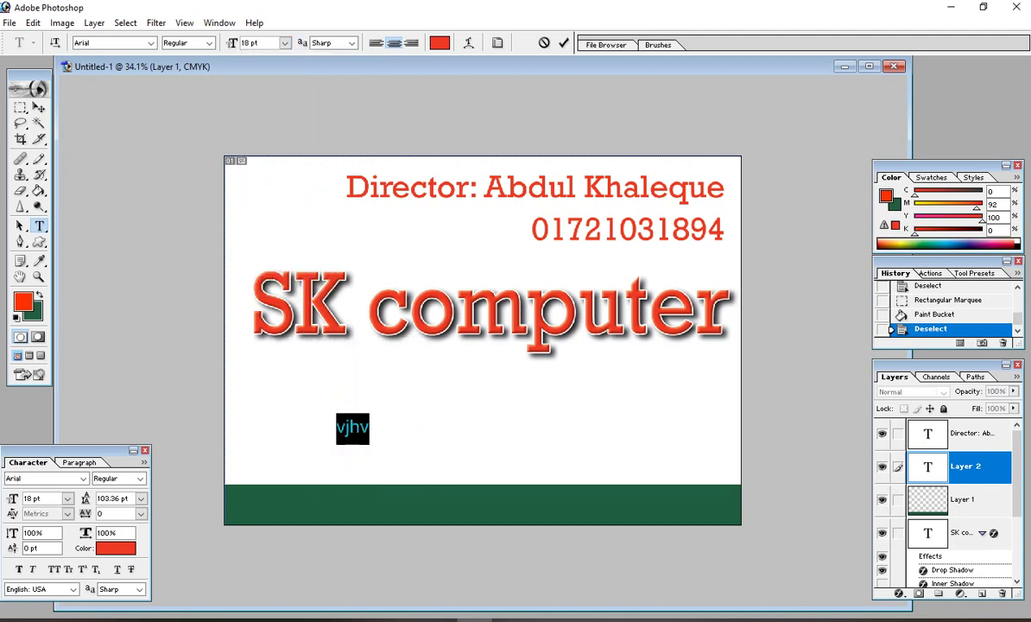
drag(416, 444, 194, 404)
Replace the placeholder with the card's business address and drag it onto the green strip.
key(Left)
text(Godagari,)
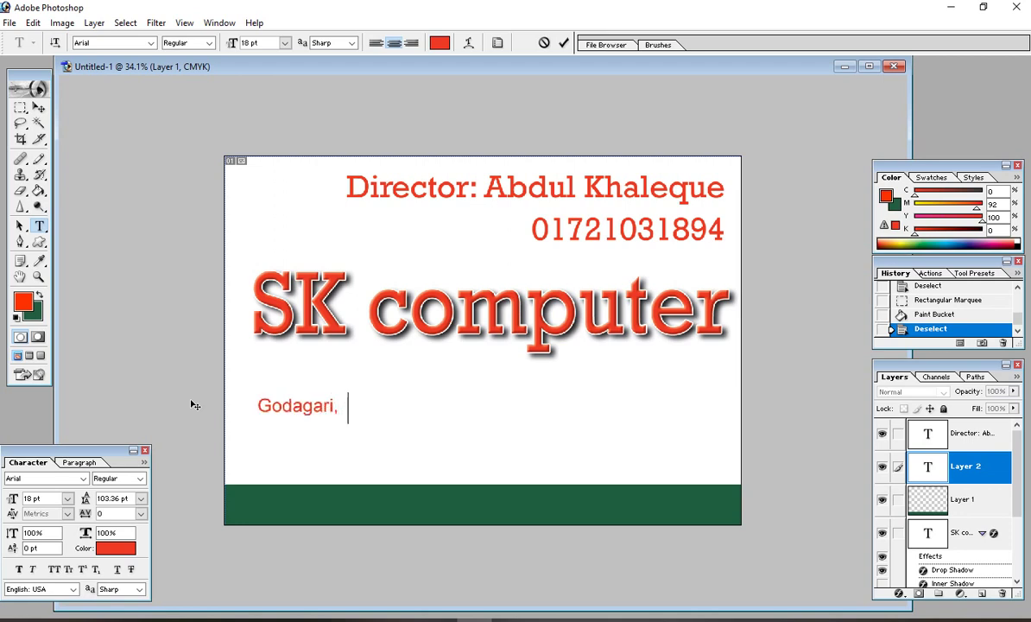
text( Rajshahi.)
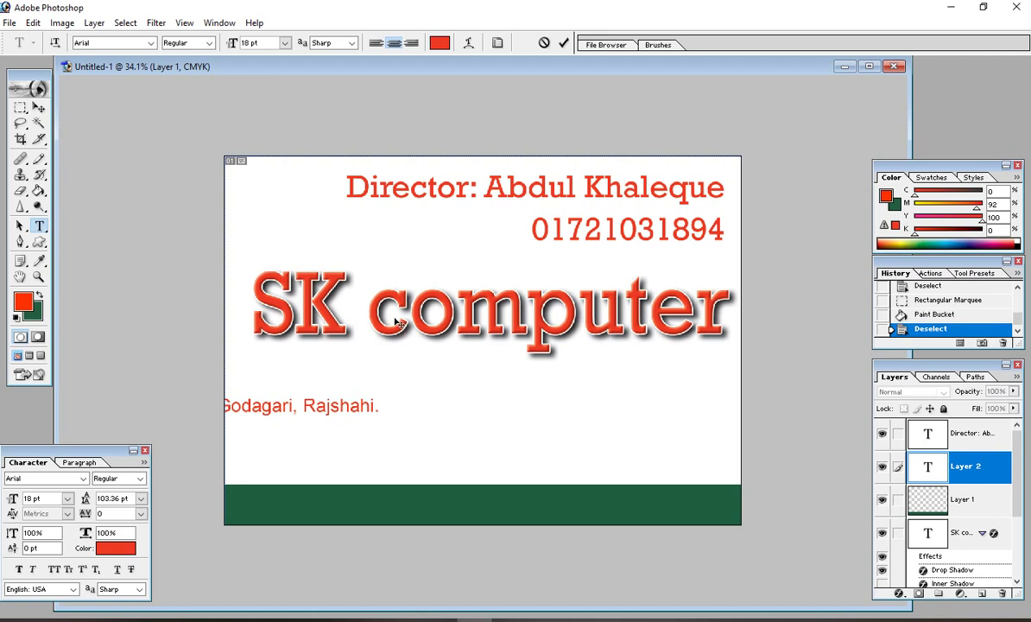
click(39, 108)
drag(326, 409, 499, 502)
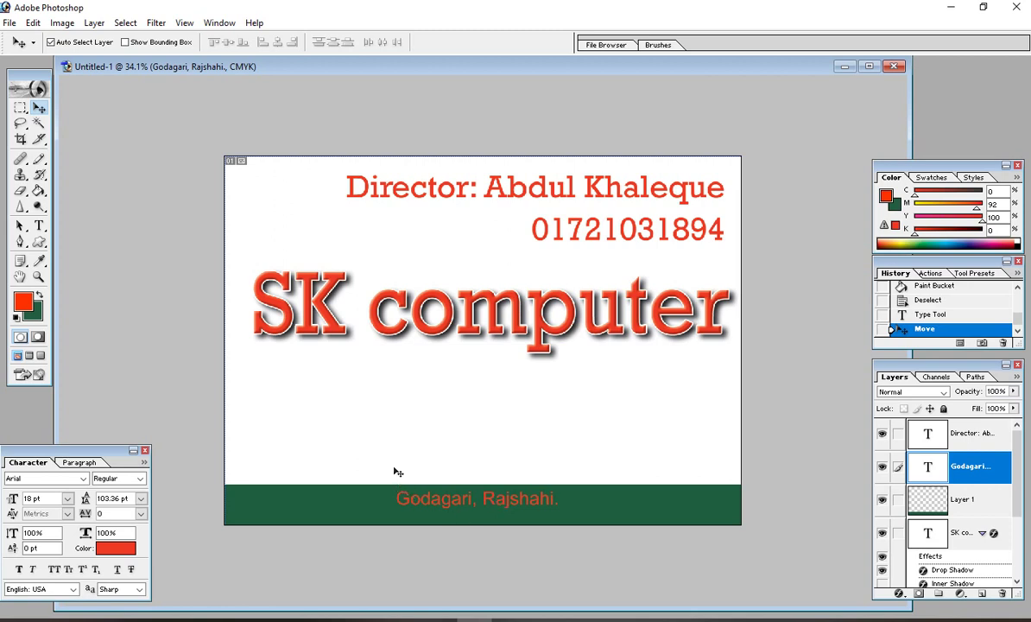
scroll(393, 471, up, 1)
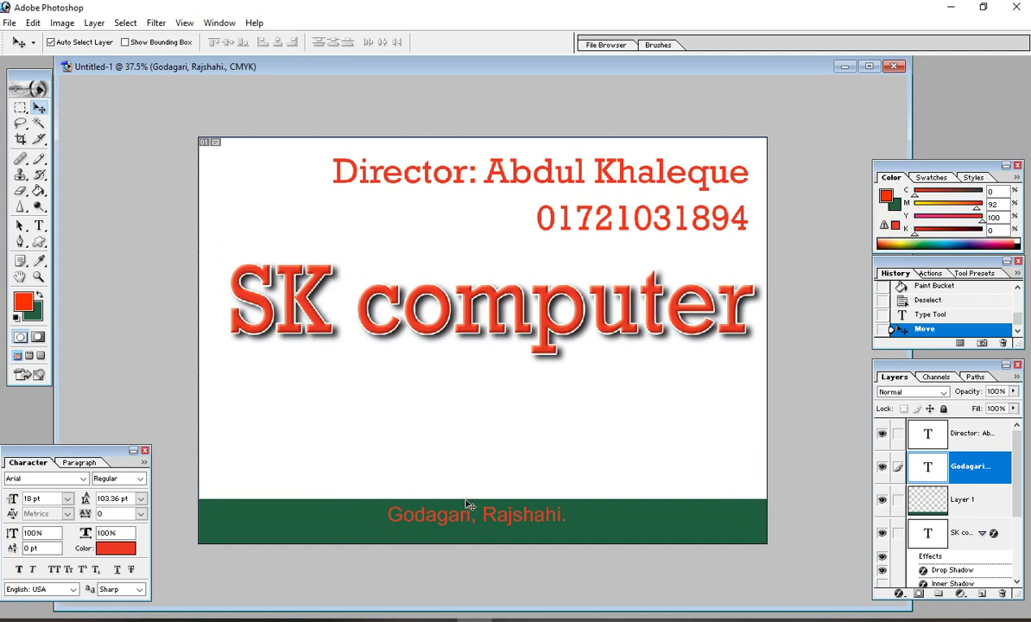
click(39, 226)
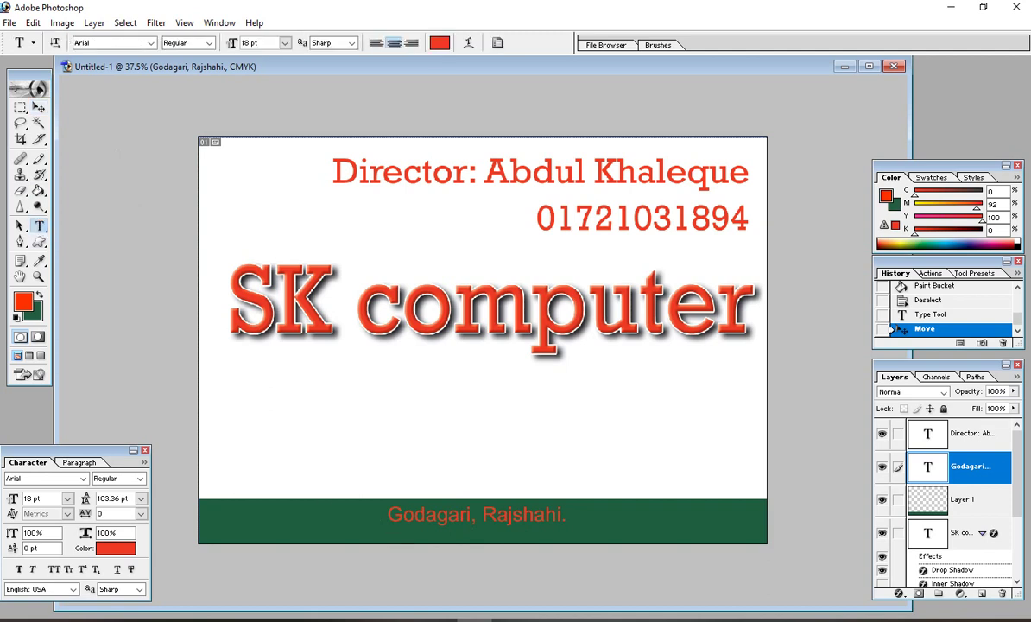
Colour the whole address line white (FFFFFF) and nudge it slightly left.
triple_click(411, 516)
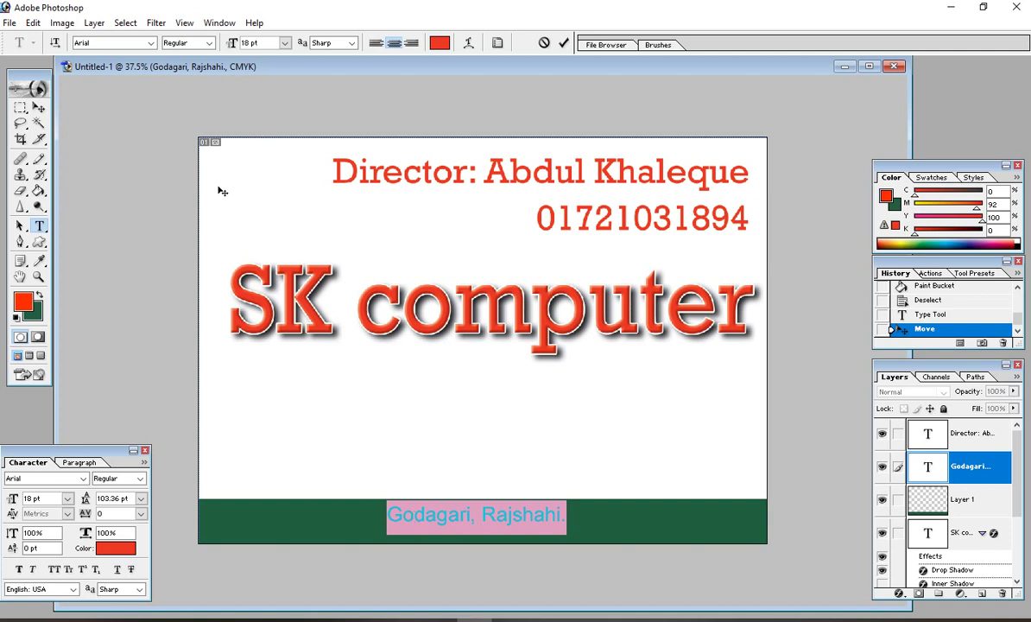
click(448, 511)
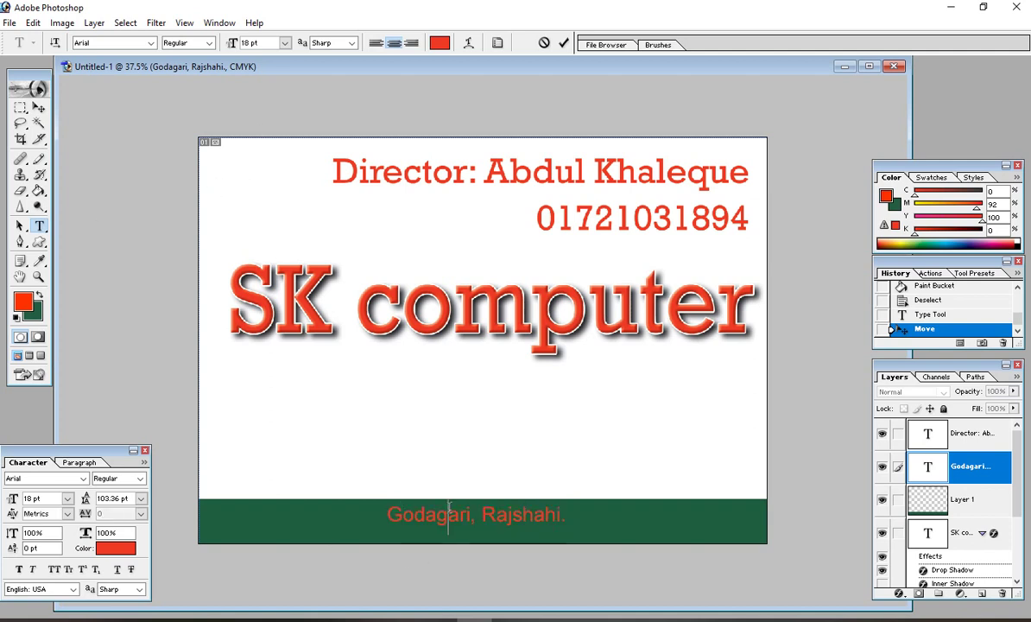
triple_click(429, 516)
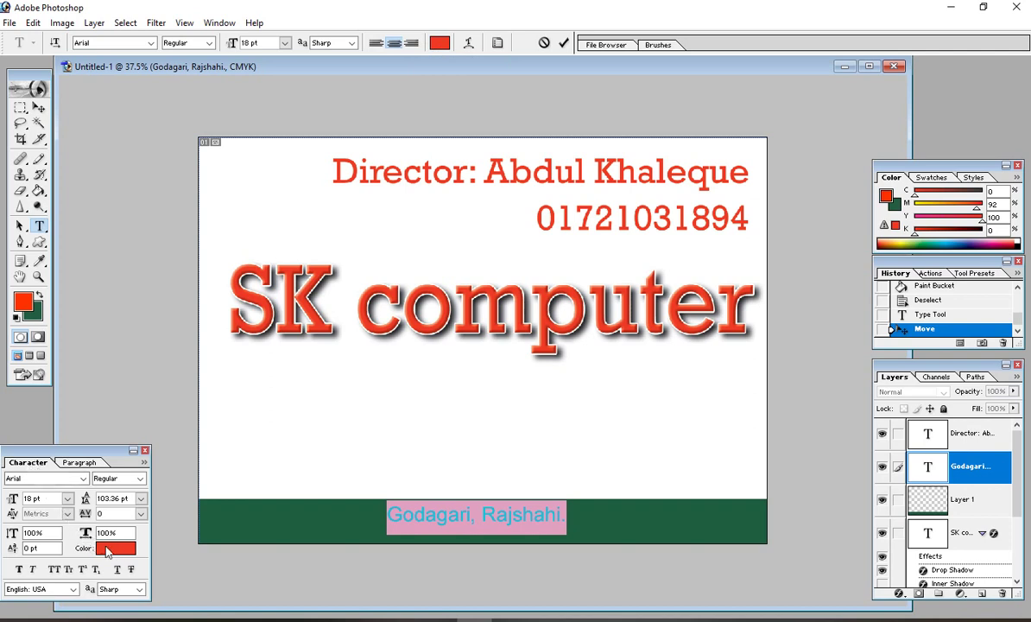
click(975, 209)
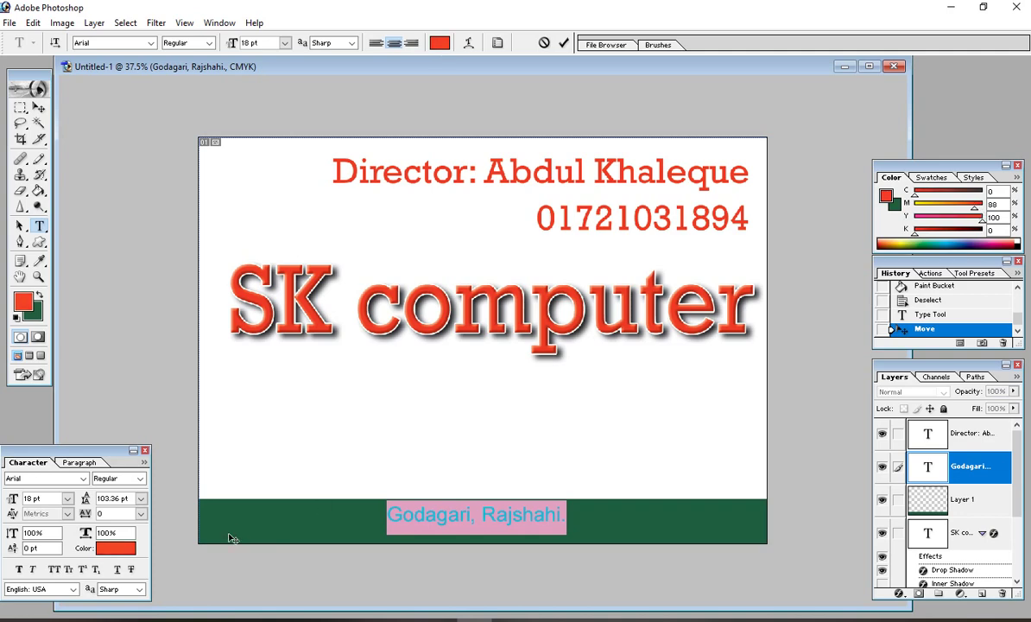
click(105, 548)
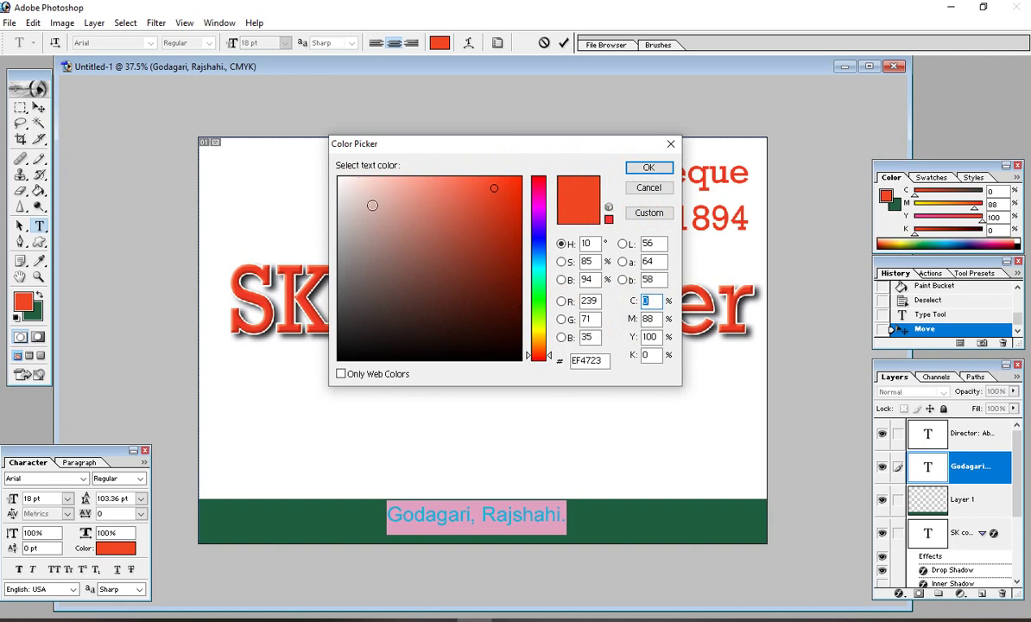
click(367, 194)
mouse_move(367, 194)
mouse_down()
mouse_move(307, 156)
mouse_move(317, 167)
mouse_up()
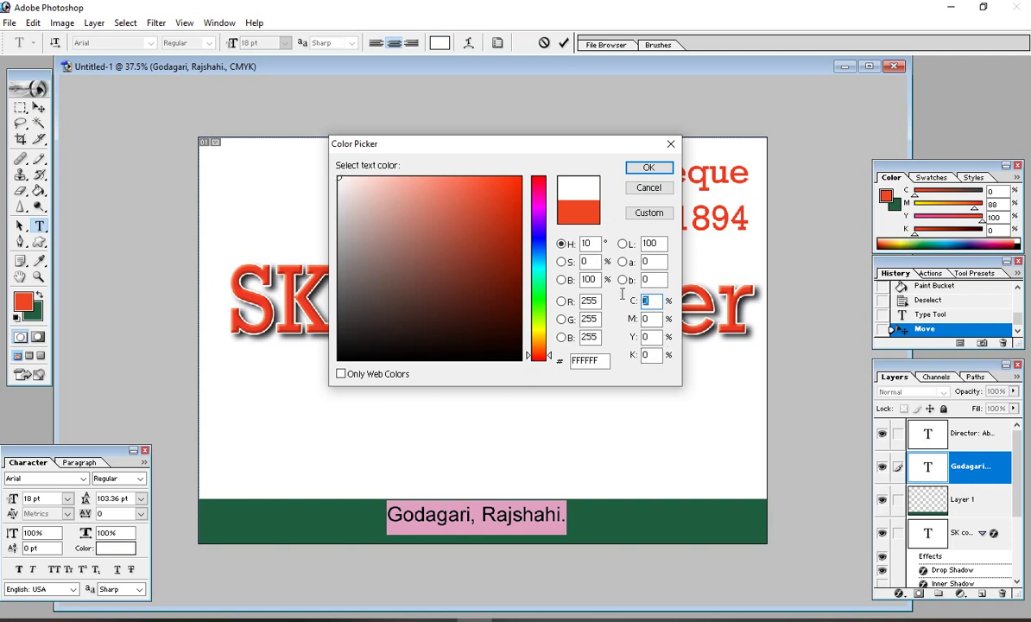
key(Tab)
key(Tab)
key(Tab)
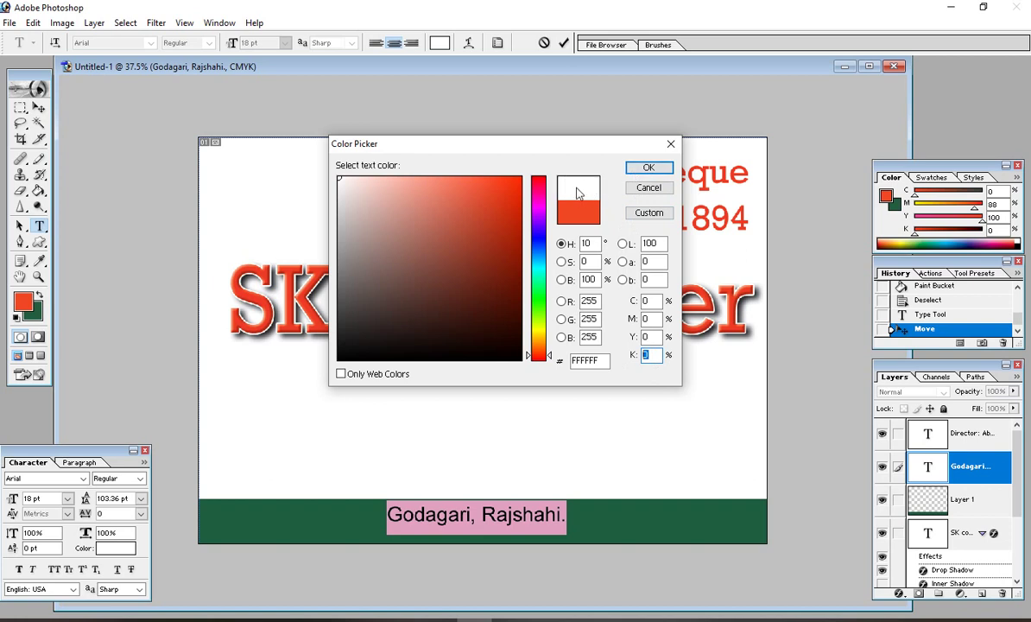
click(649, 166)
click(481, 518)
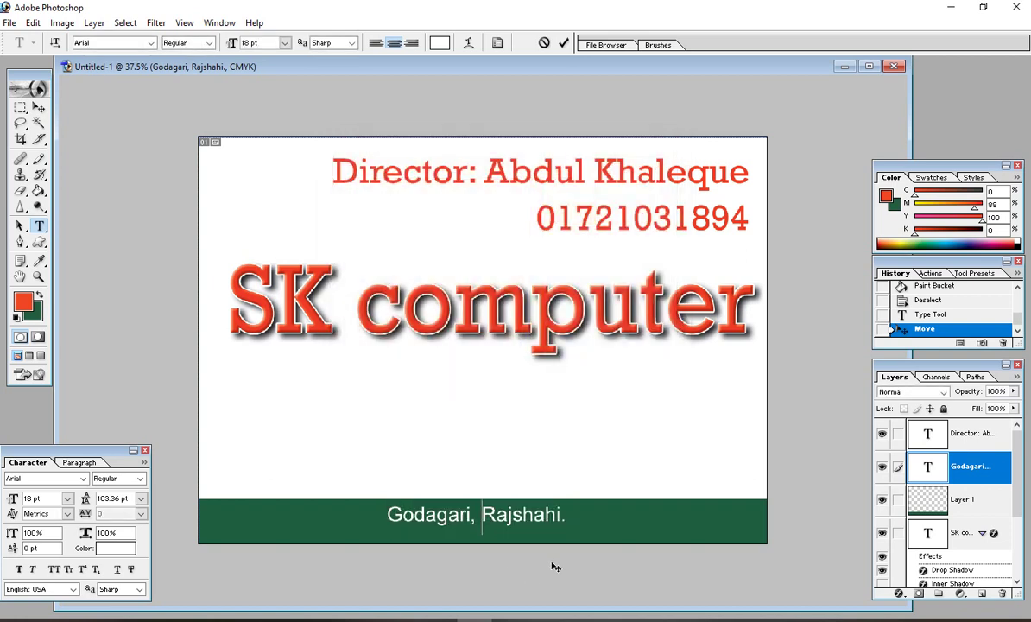
drag(552, 563, 551, 569)
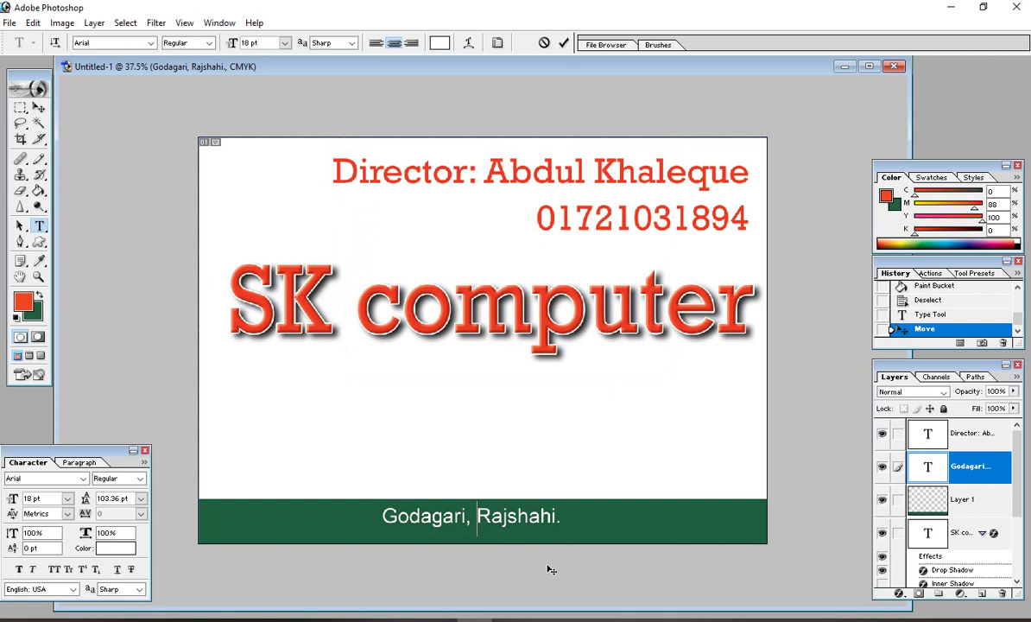
click(39, 108)
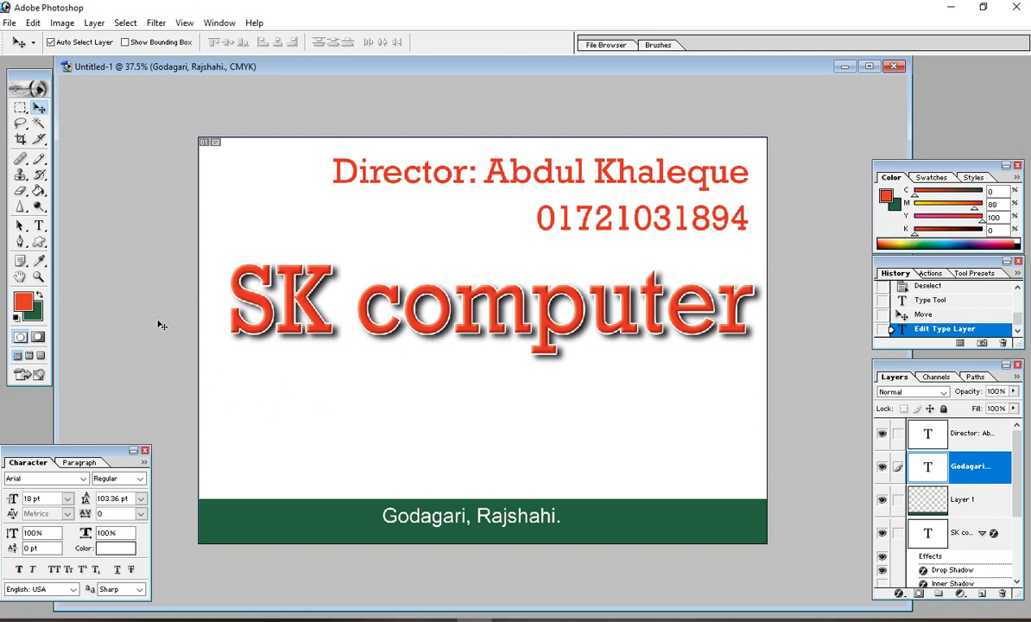
Start a new left-aligned text layer below the SK computer title.
click(39, 229)
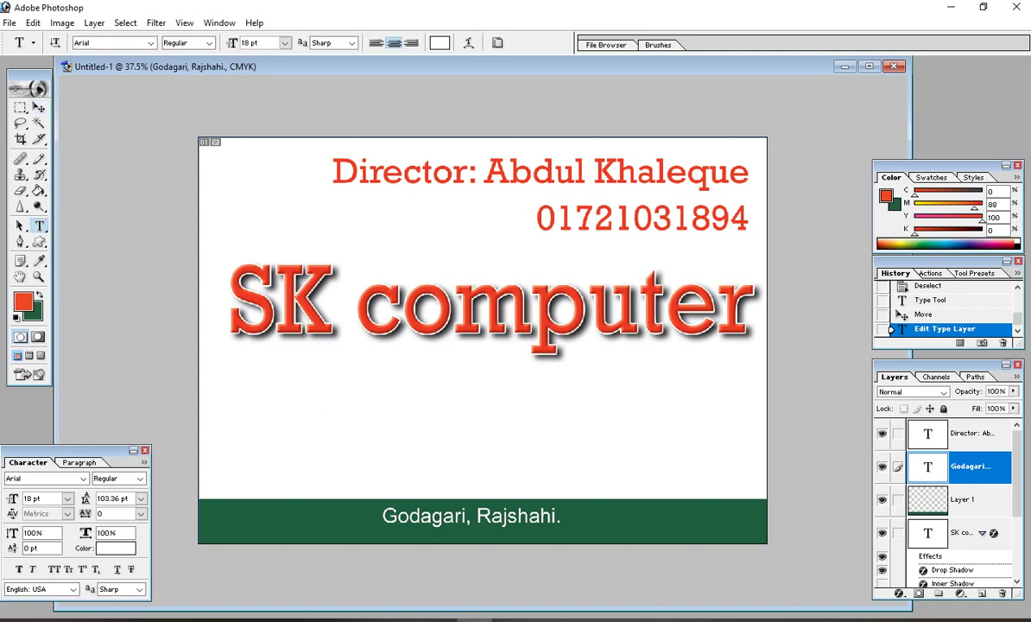
click(231, 391)
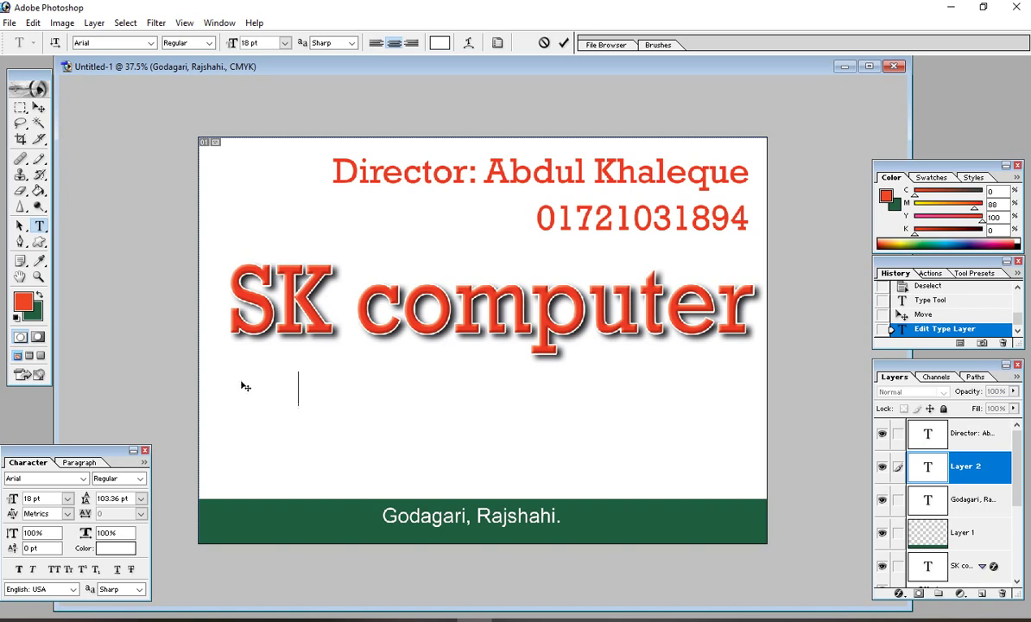
key(ctrl+a)
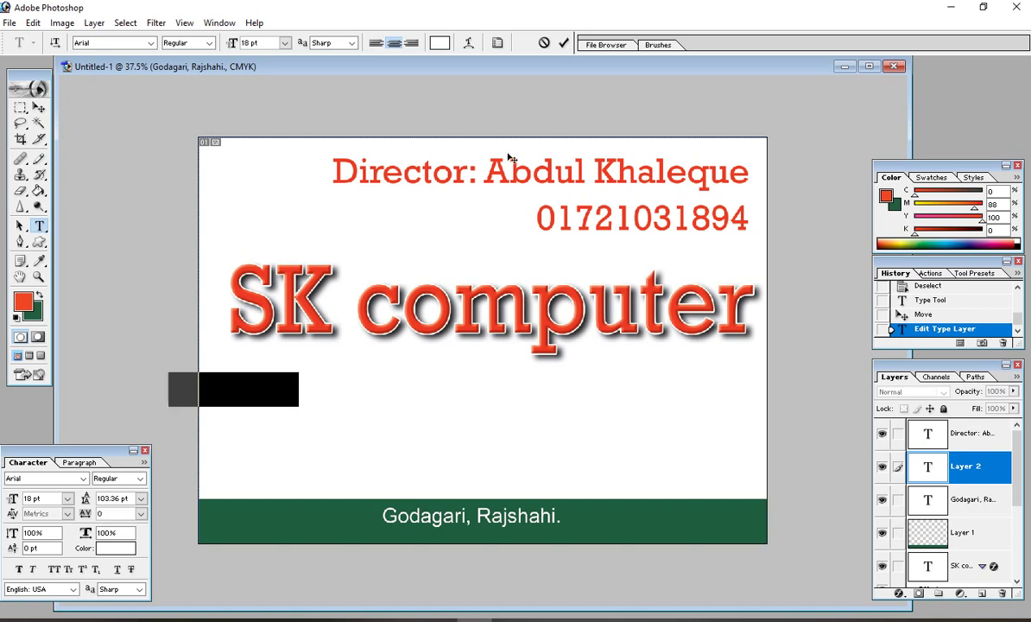
click(376, 42)
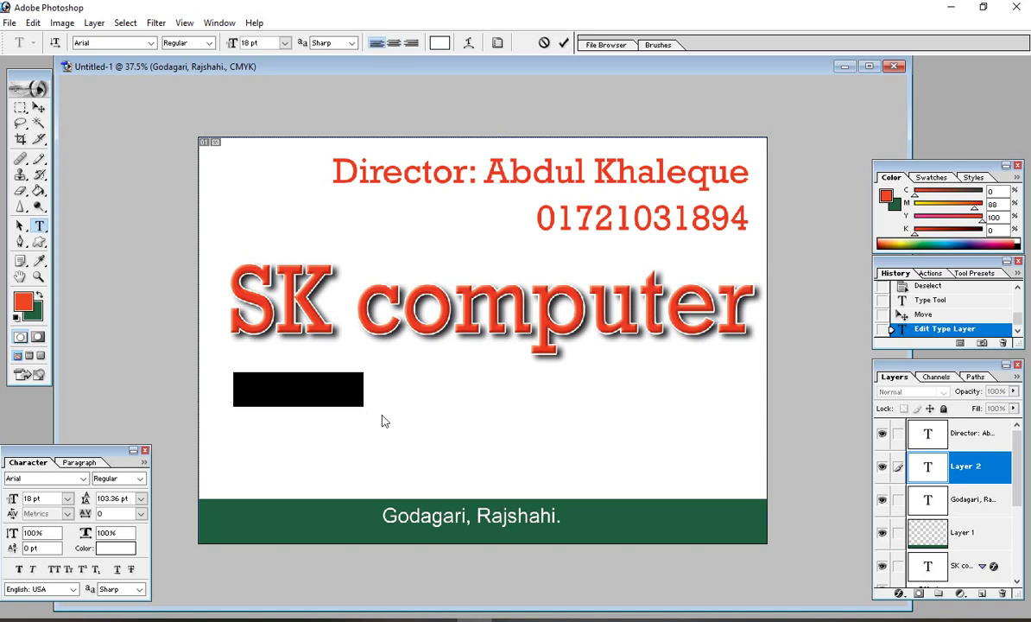
drag(384, 421, 387, 425)
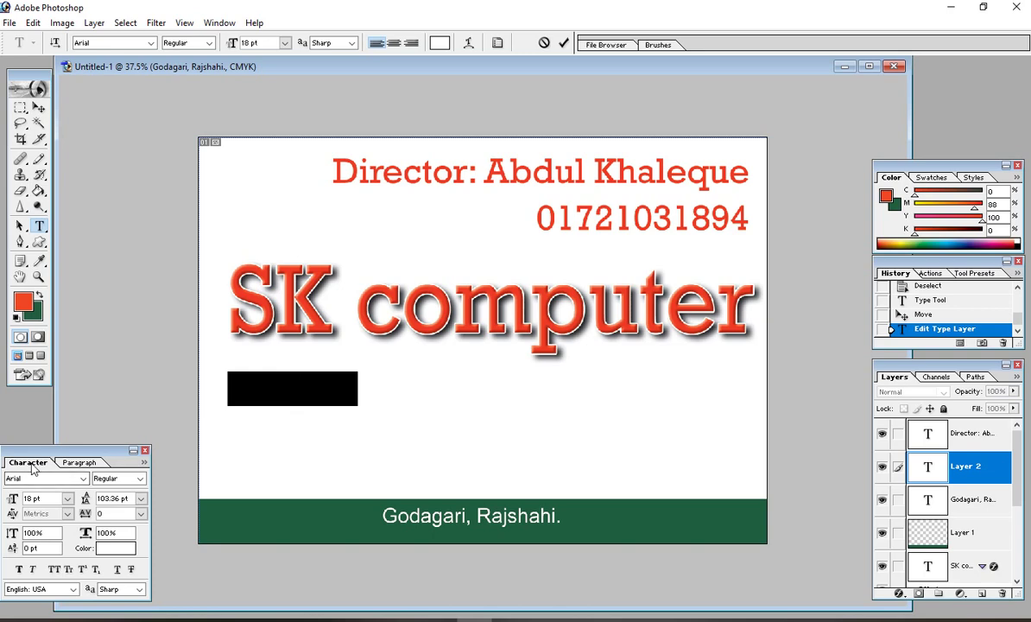
Set the new text's colour to dark green C100 Y100 K25 (008641).
click(113, 549)
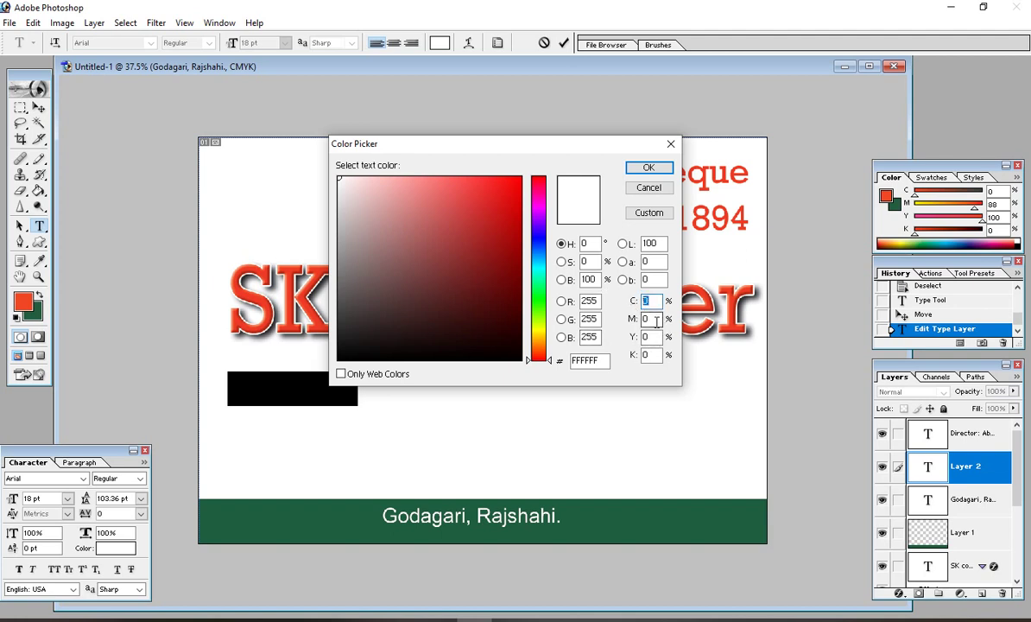
text(100)
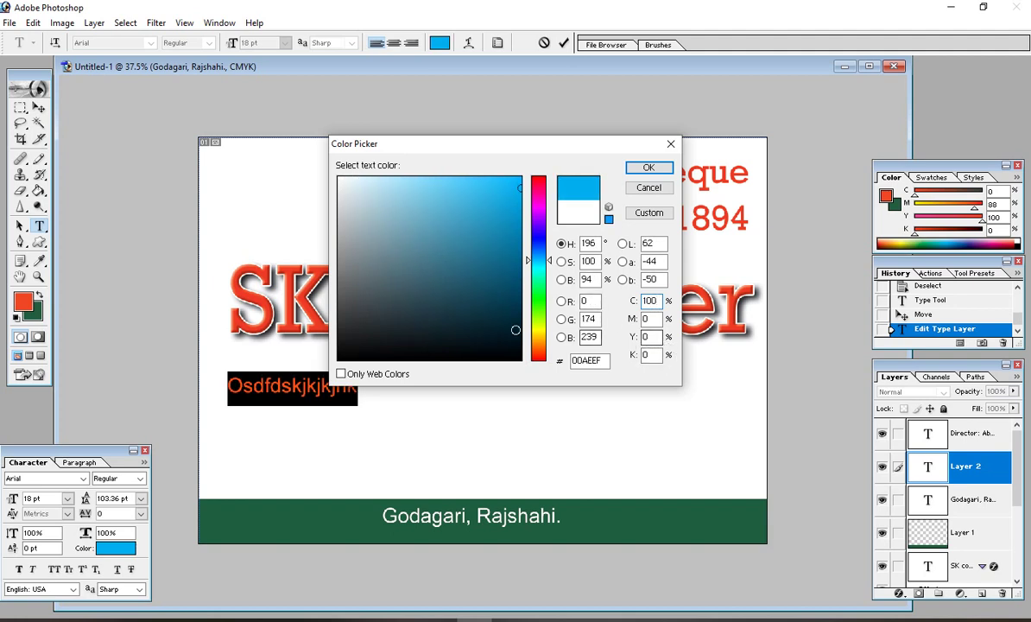
key(Tab)
key(Tab)
text(100)
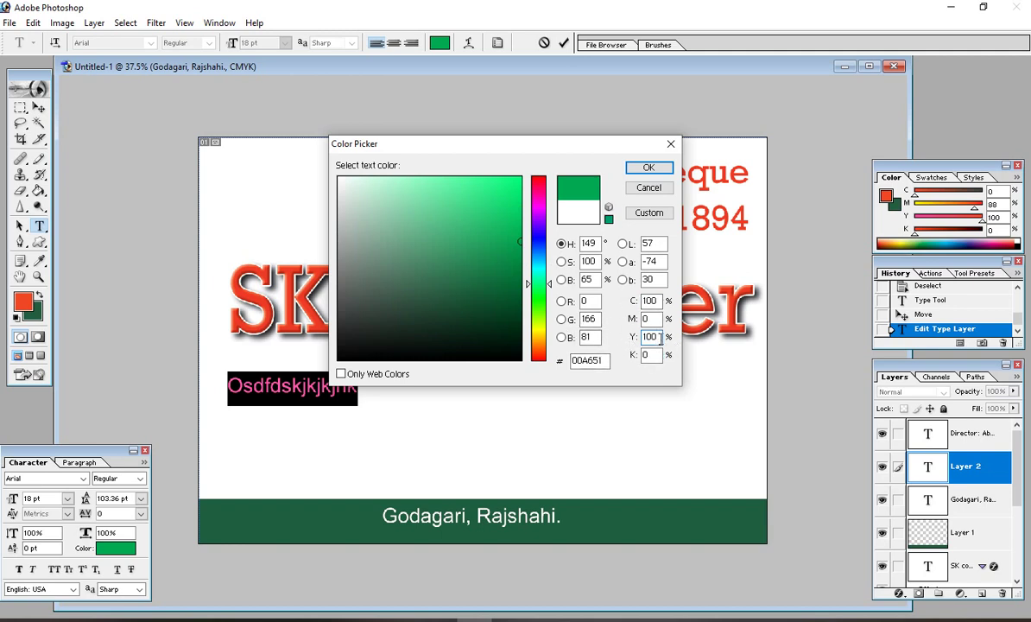
key(Tab)
text(25)
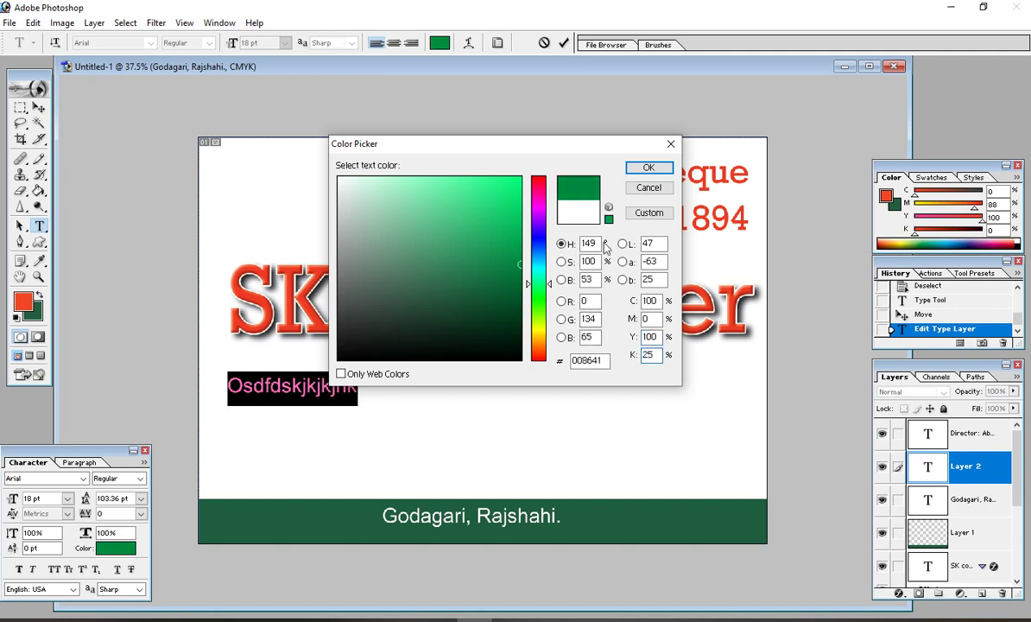
Apply the dark green colour and select the placeholder text.
click(648, 168)
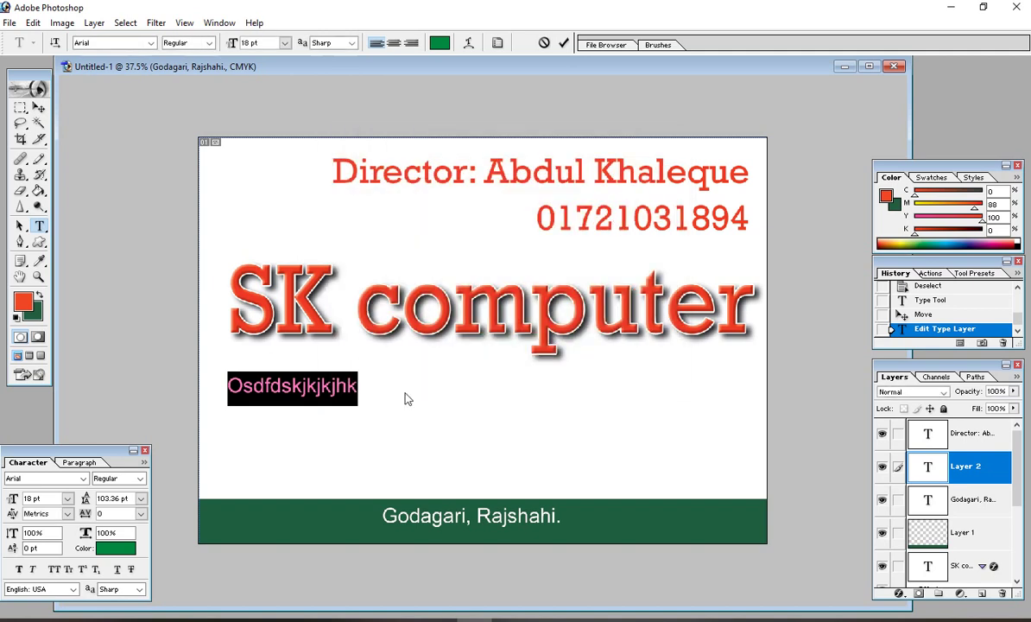
click(281, 391)
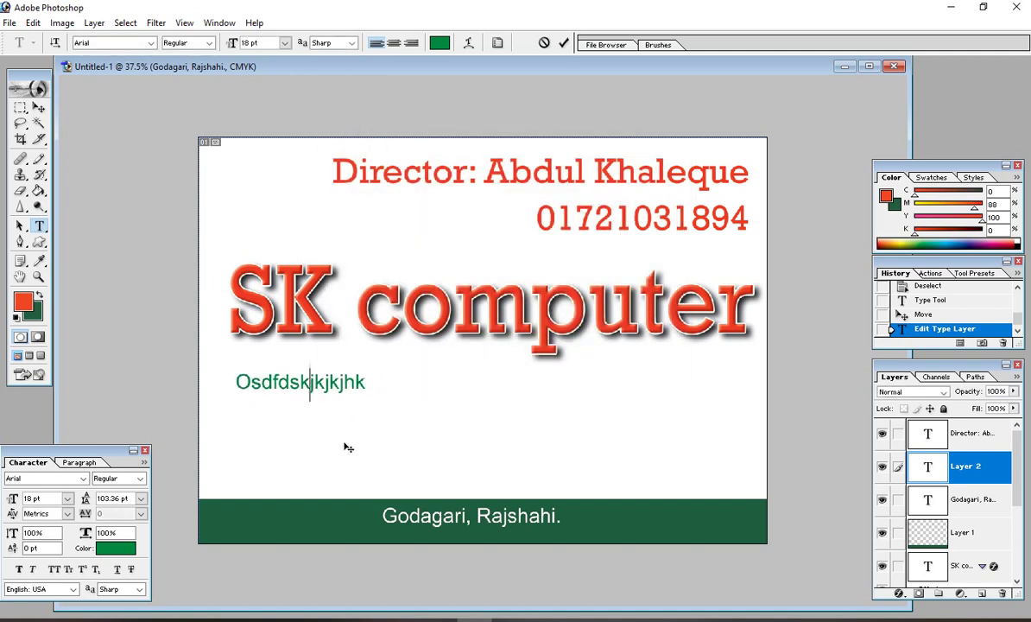
click(366, 383)
drag(366, 383, 411, 392)
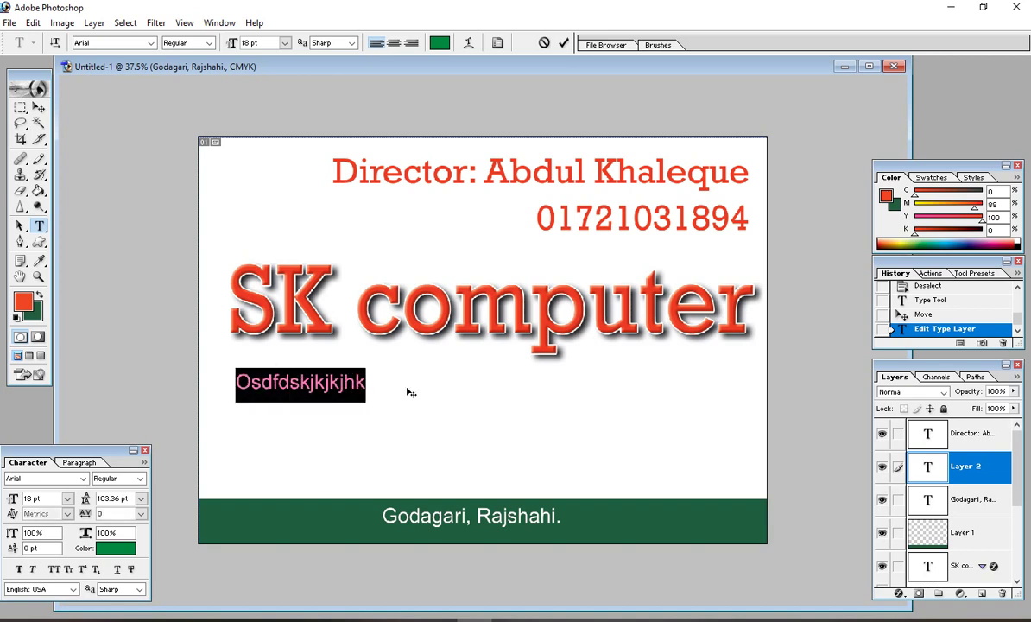
Type 'Our Programs: Office Application, Databes Programing, Graphics Design, Website Design and…'.
text(Lu)
key(BackSpace)
key(BackSpace)
text(Ou)
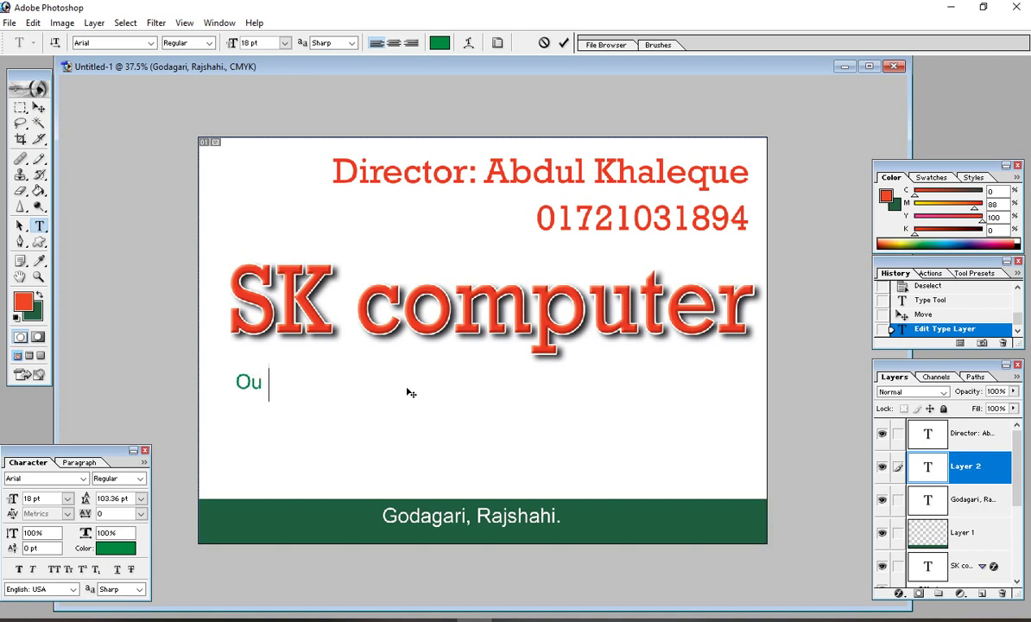
key(BackSpace)
text(r Prog)
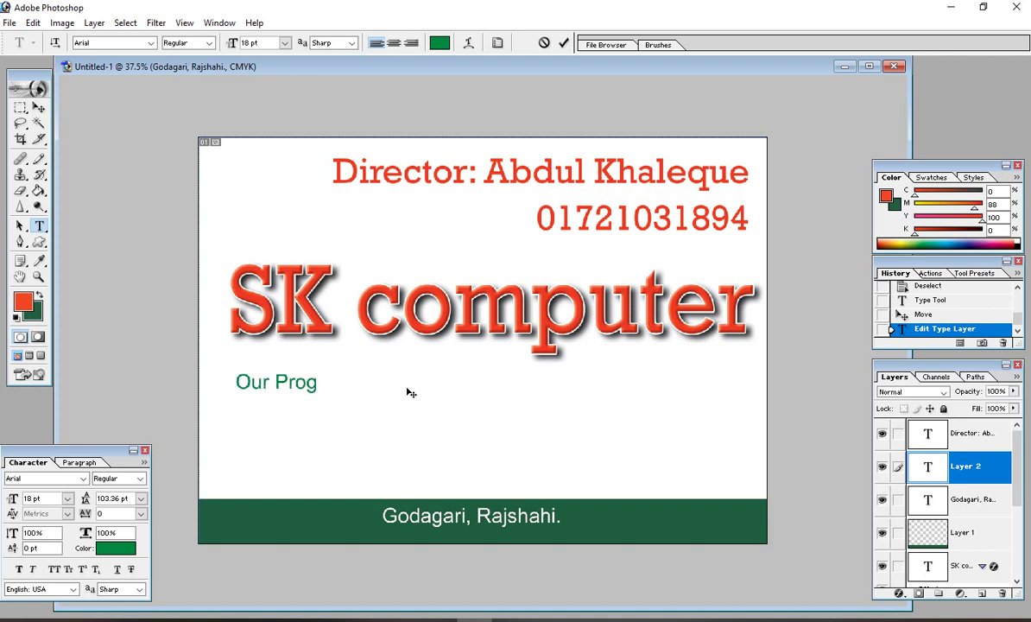
text(rams: Office Ap)
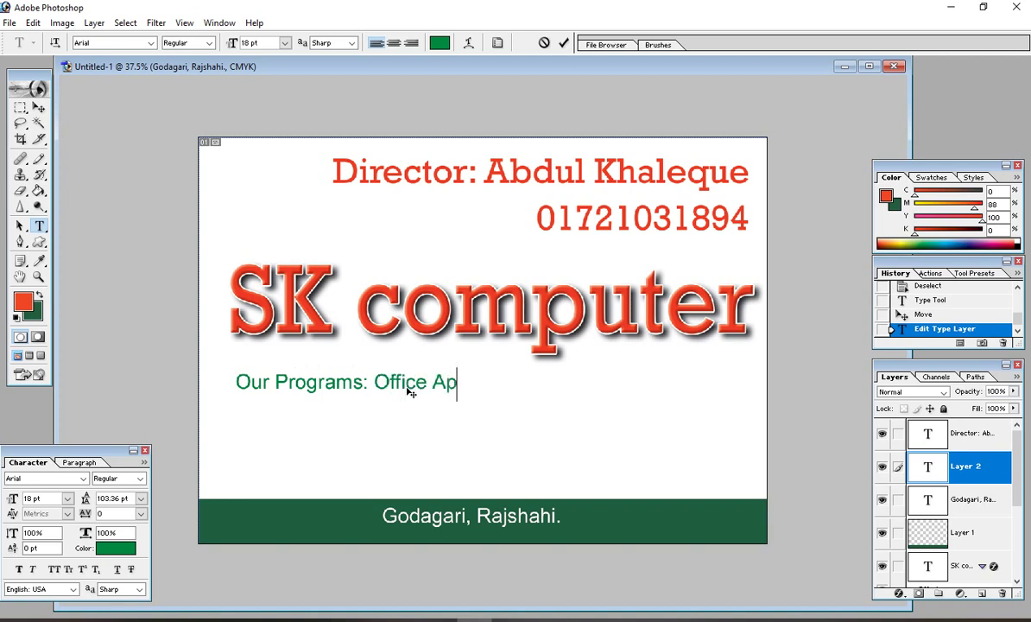
text(plication, )
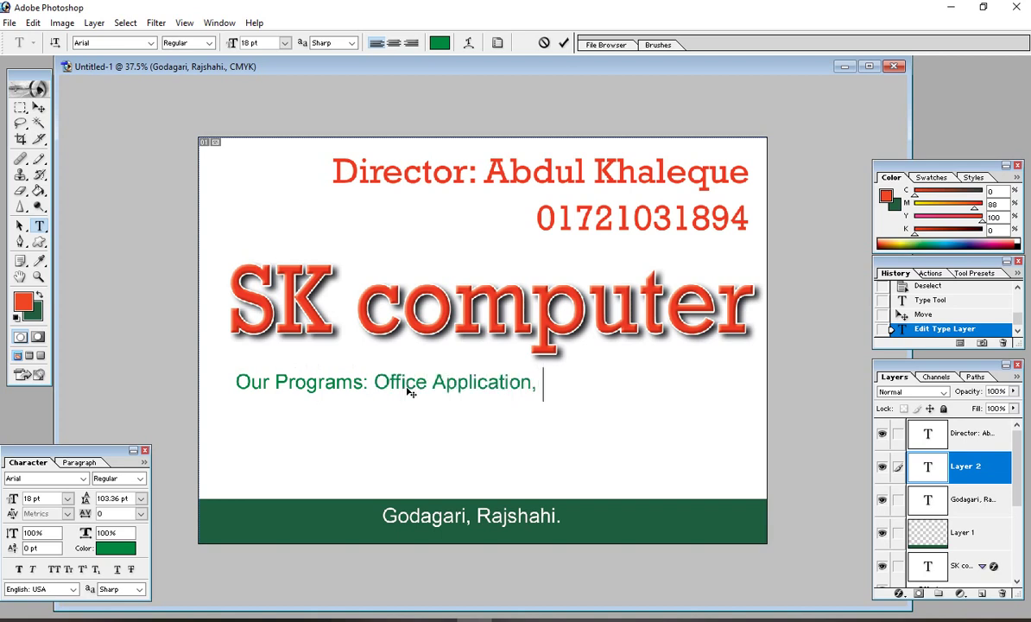
text(Databes Pro)
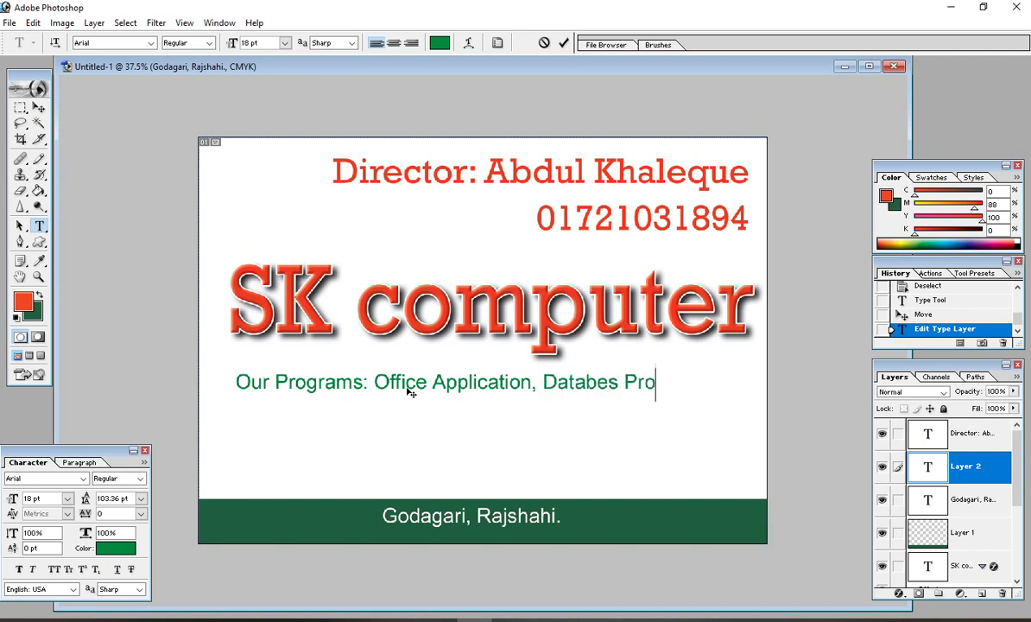
text(gramig)
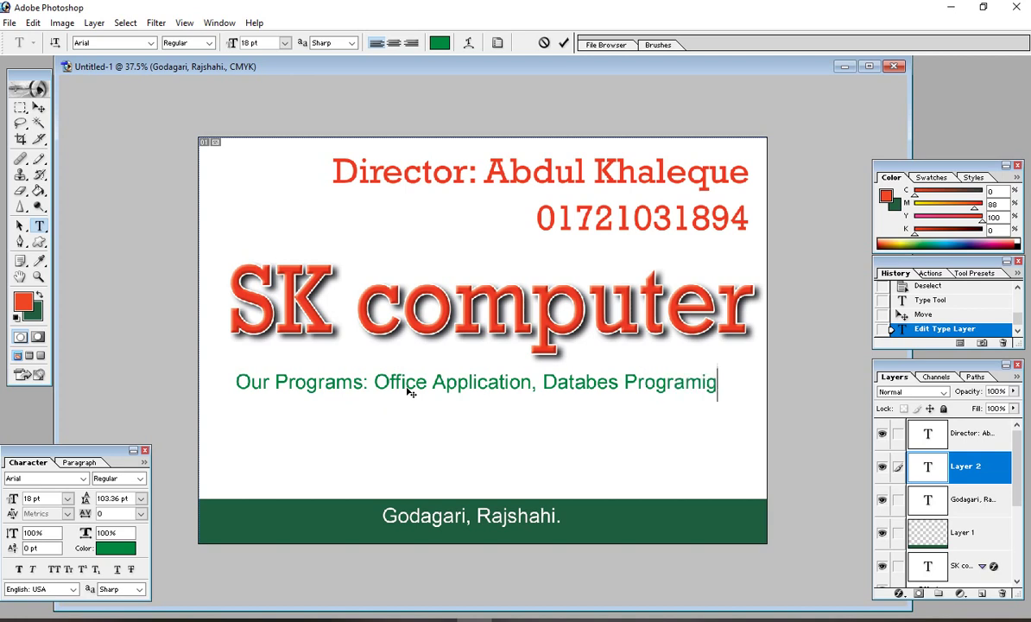
key(BackSpace)
text(ng )
text(Graphic)
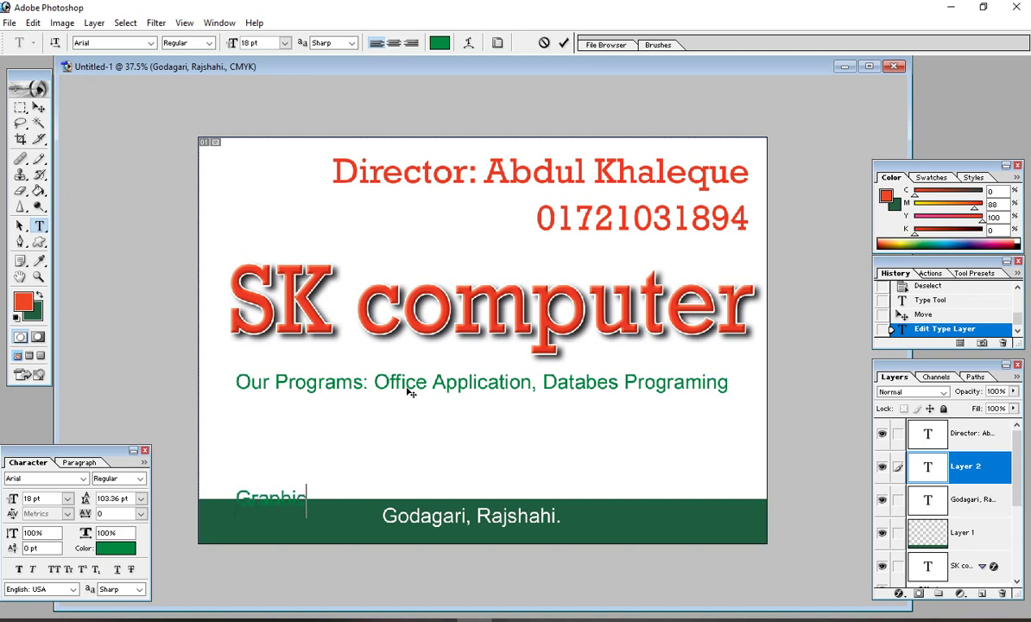
text(s Design, Website)
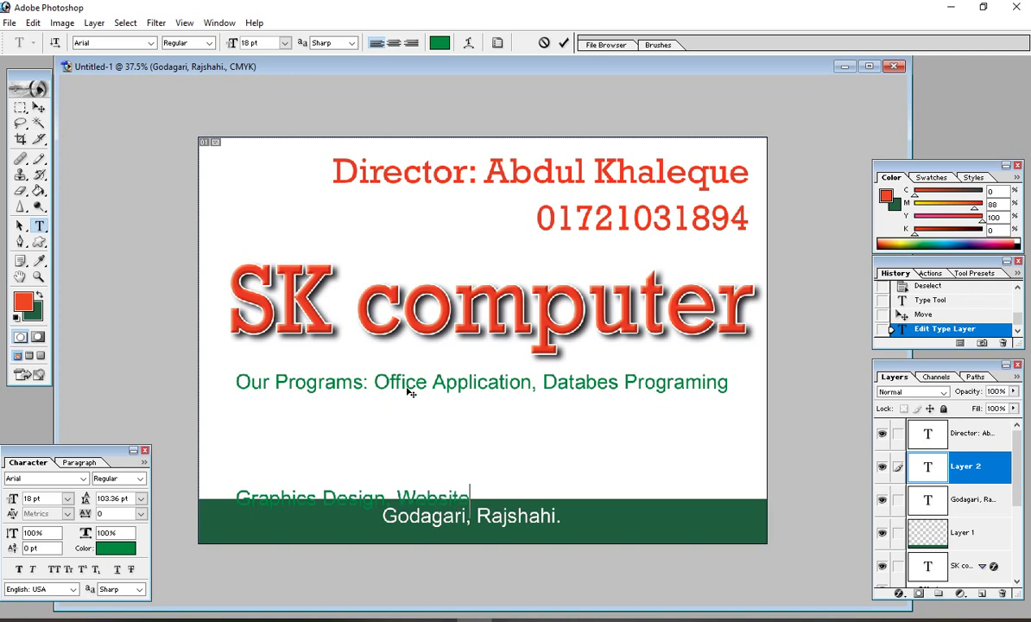
text( Design and ot)
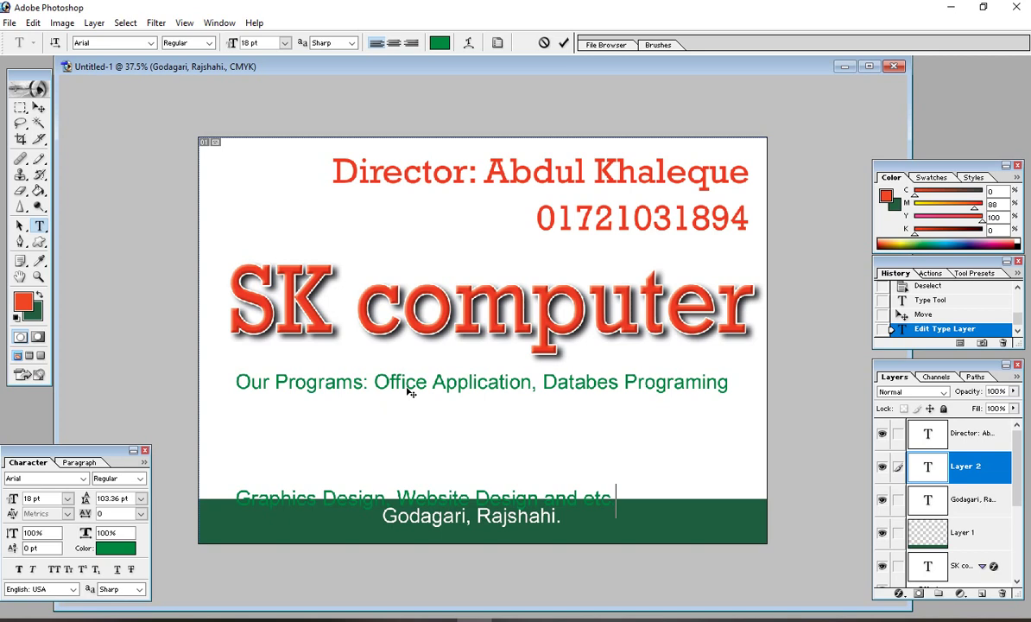
Select both lines of the green programs text.
drag(285, 384, 330, 384)
drag(297, 498, 426, 498)
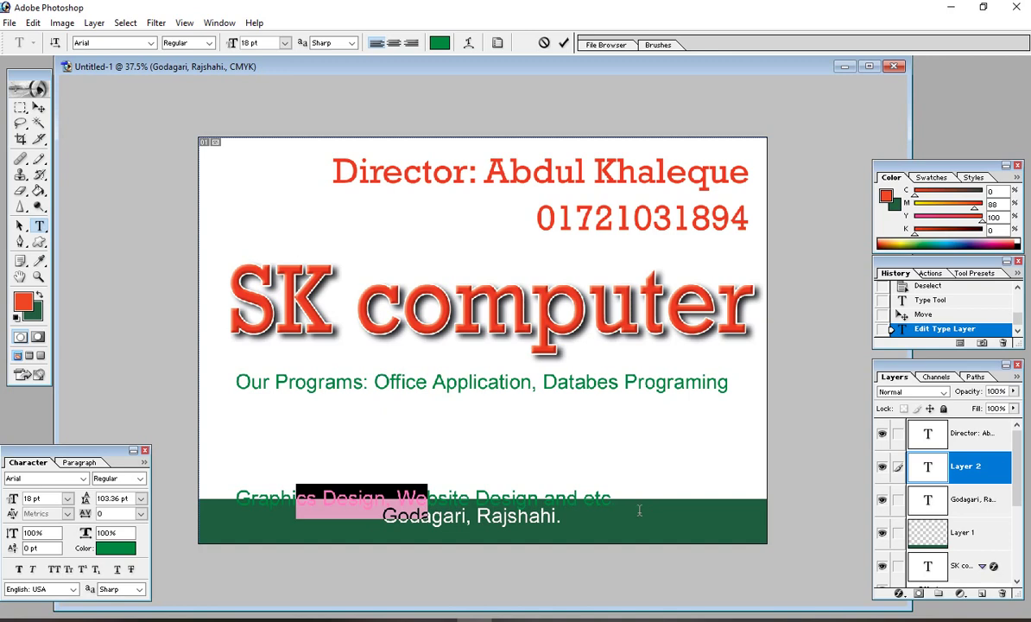
drag(617, 498, 667, 484)
click(234, 384)
click(427, 509)
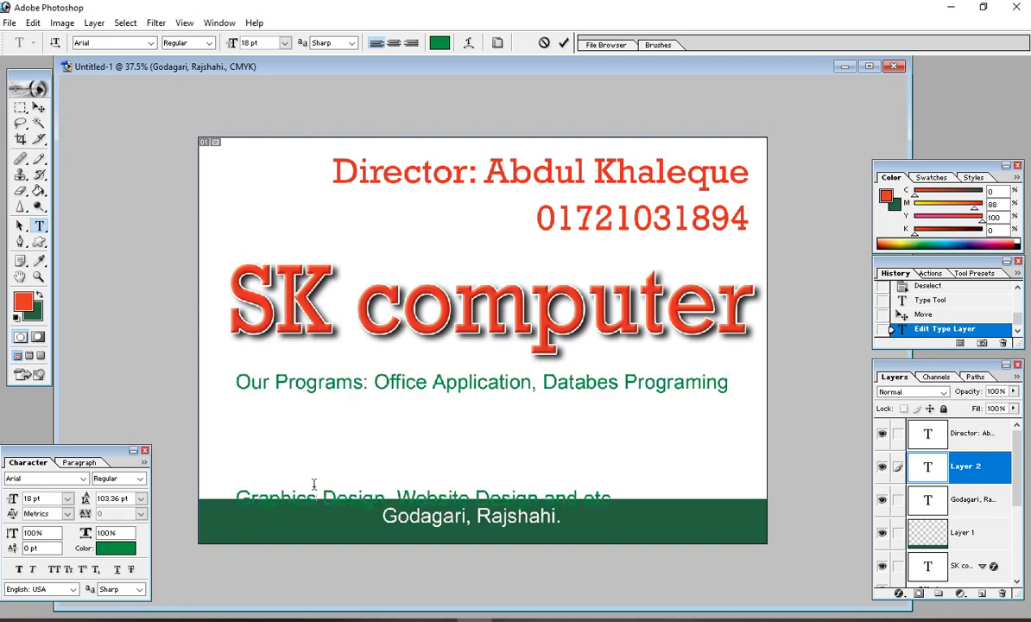
key(ctrl+a)
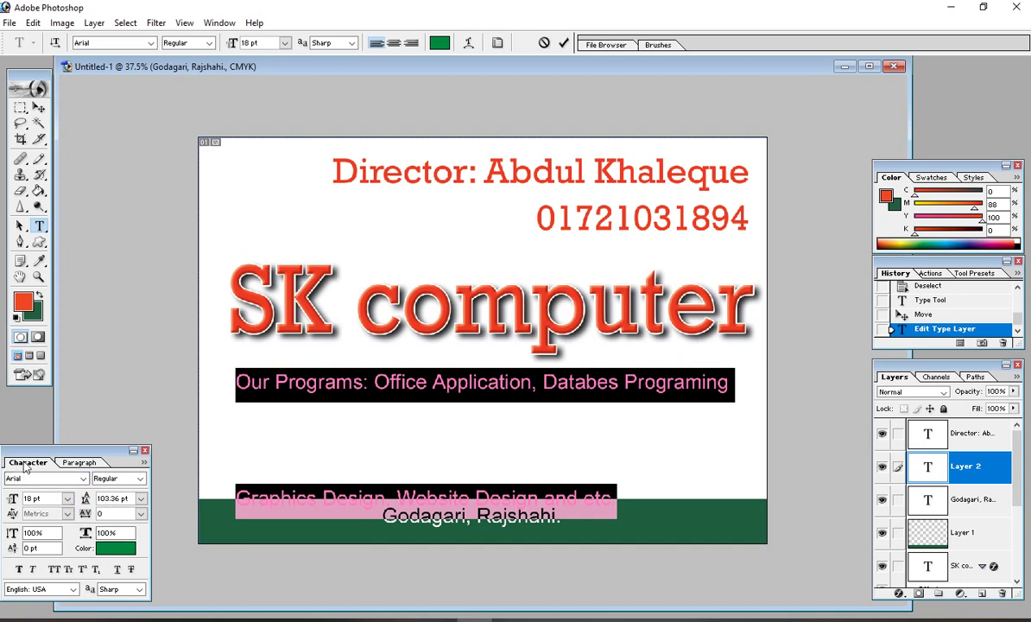
Set the programs text leading to 20 pt after trying 14, 24 and 18 pt.
click(142, 499)
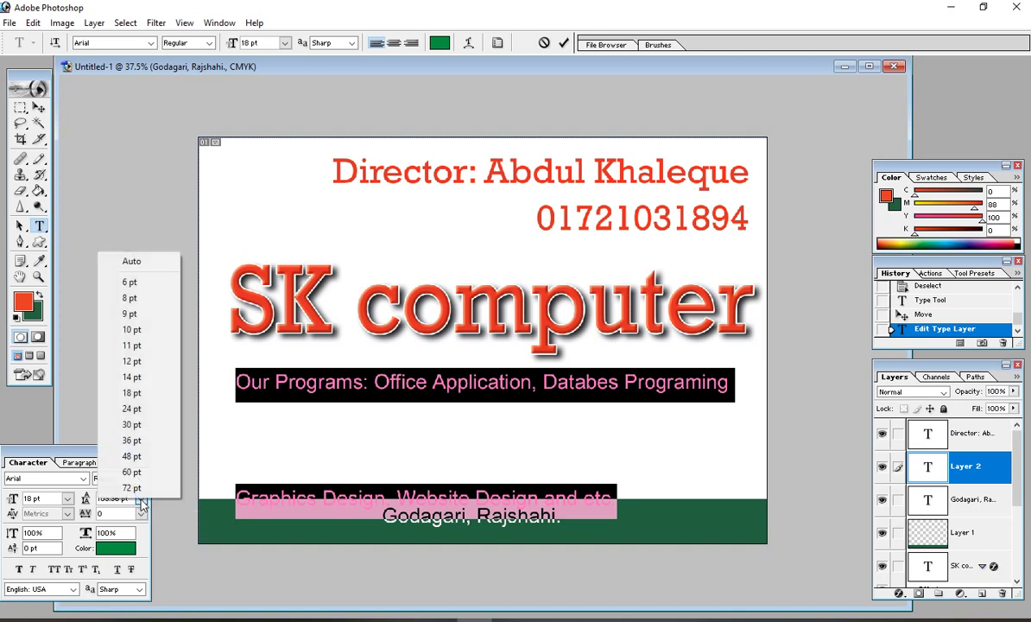
click(143, 377)
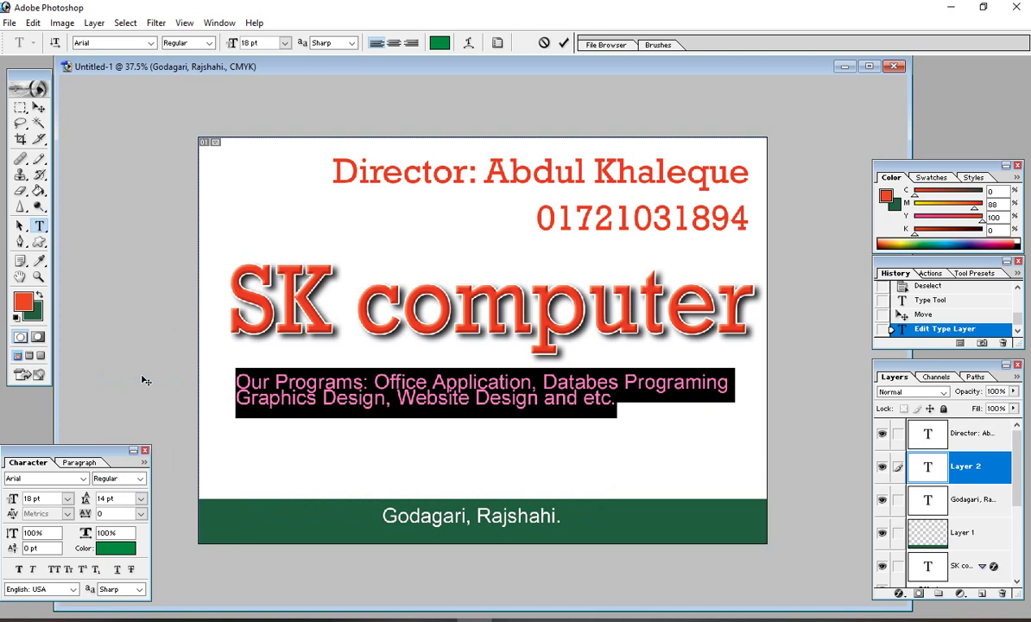
click(141, 498)
click(132, 412)
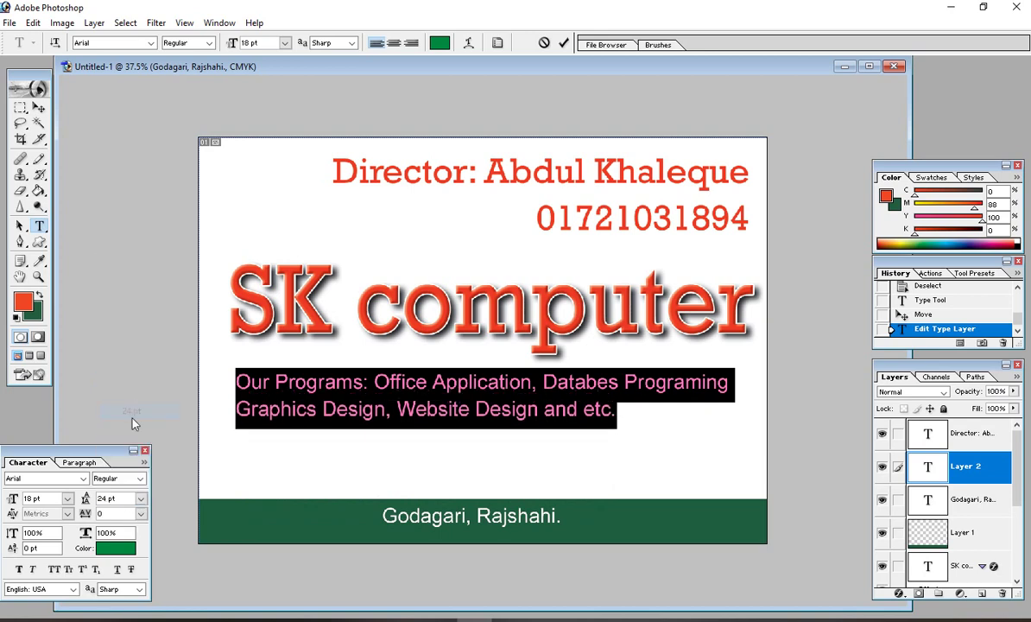
click(141, 499)
click(134, 373)
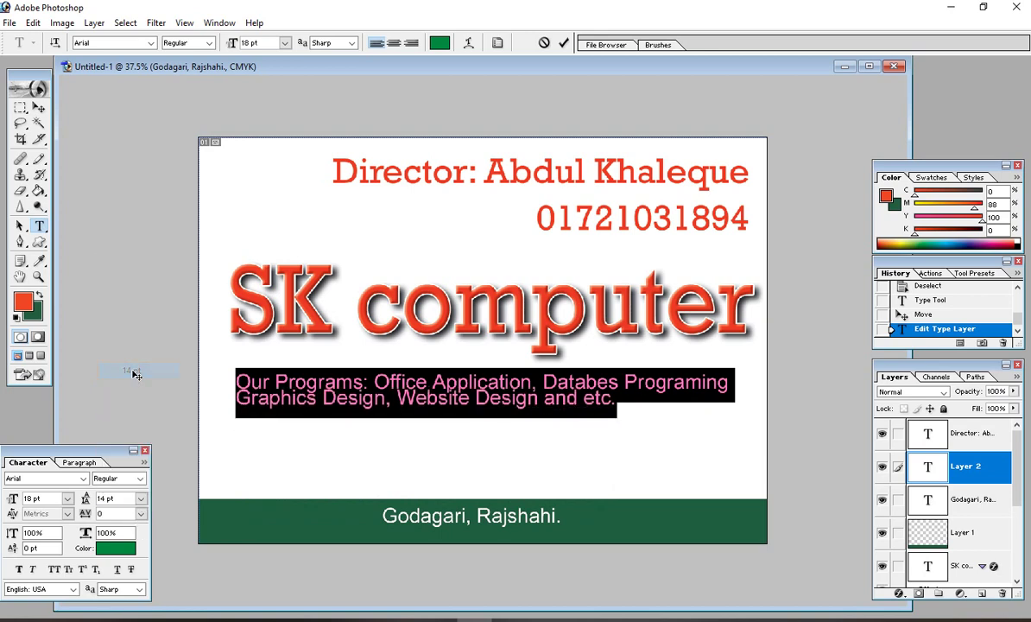
click(140, 498)
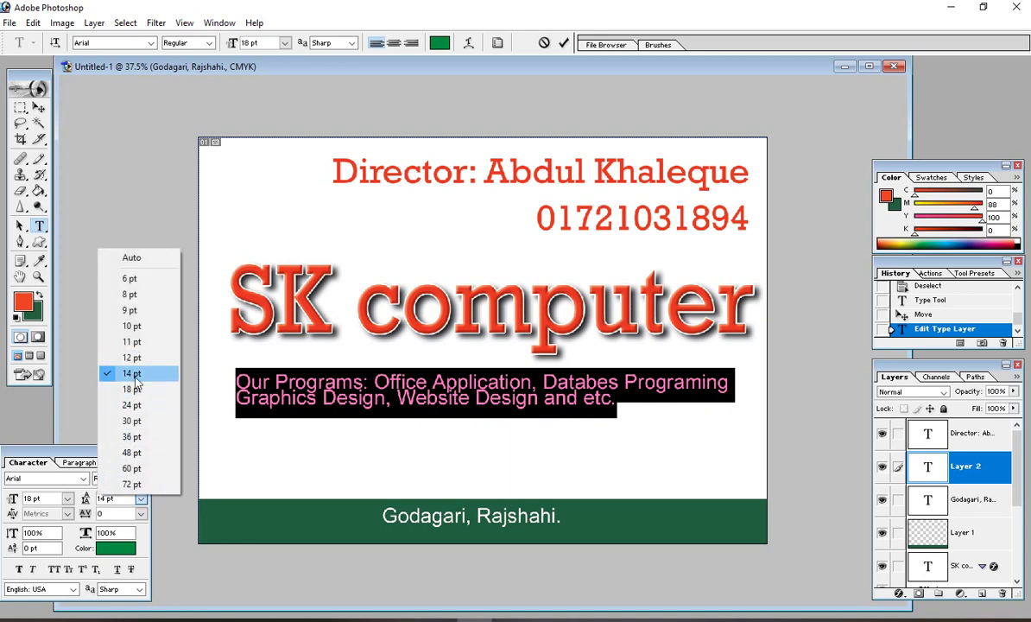
click(130, 369)
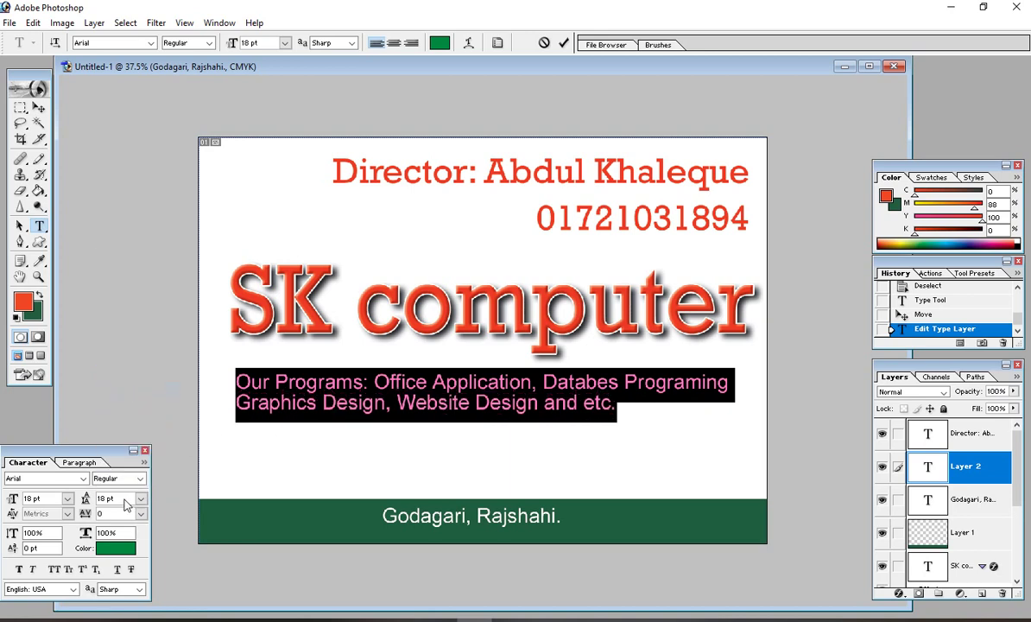
text(20)
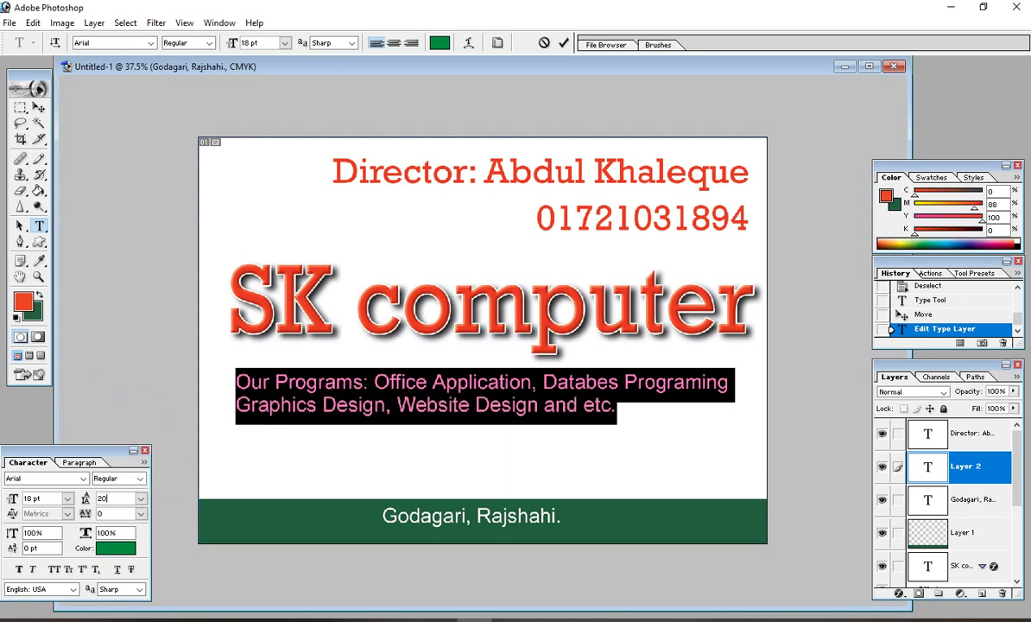
click(406, 404)
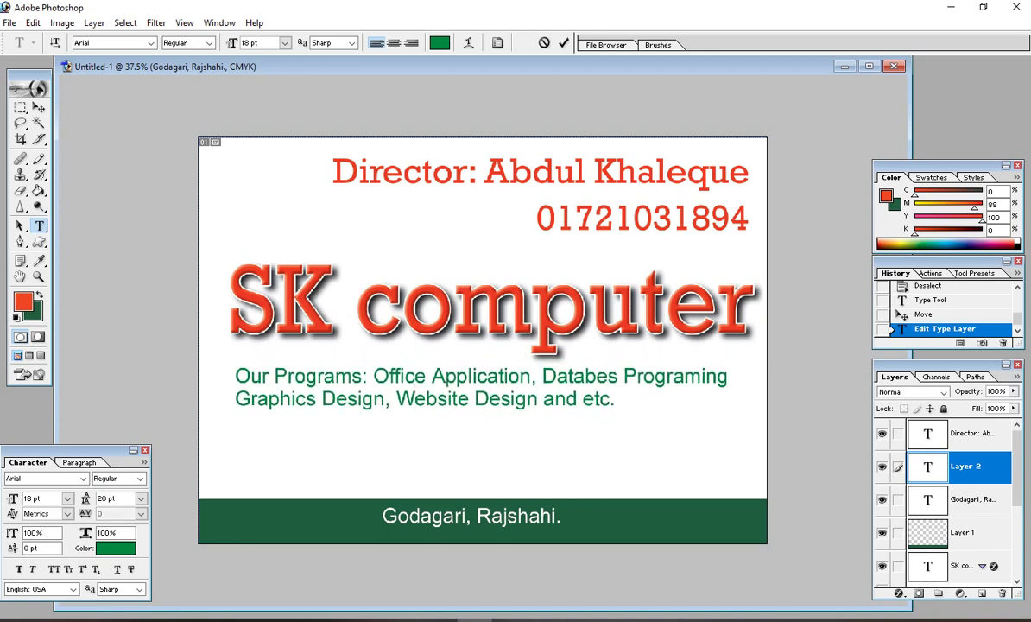
click(39, 107)
key(ctrl+minus)
key(ctrl+minus)
key(ctrl+minus)
Dismiss the repeated 'layer is locked' warnings while trying to grab a layer on the card.
key(ctrl+0)
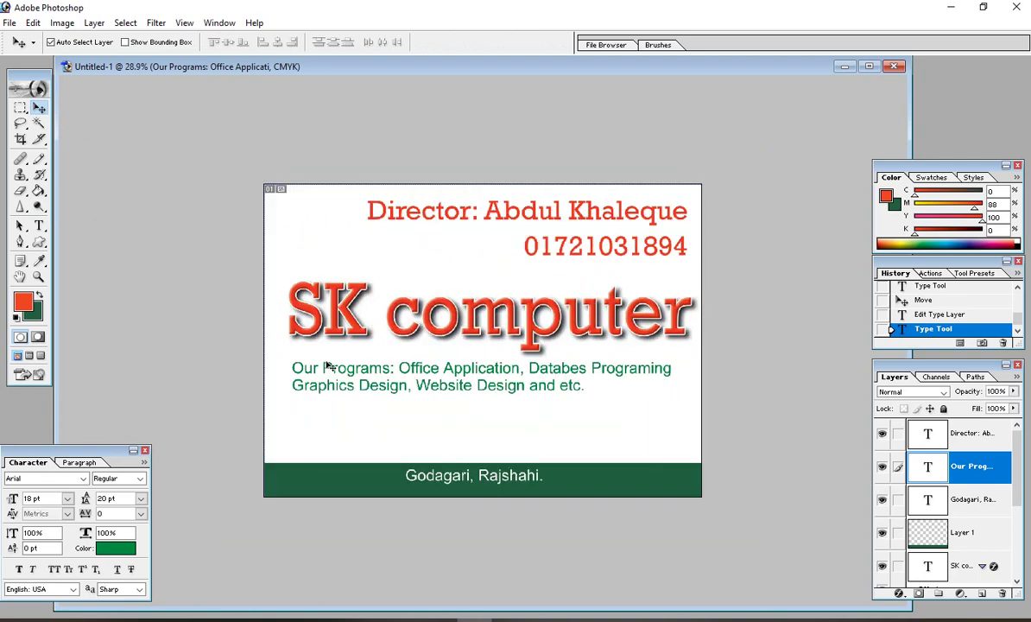
key(ctrl+plus)
key(ctrl+plus)
click(491, 385)
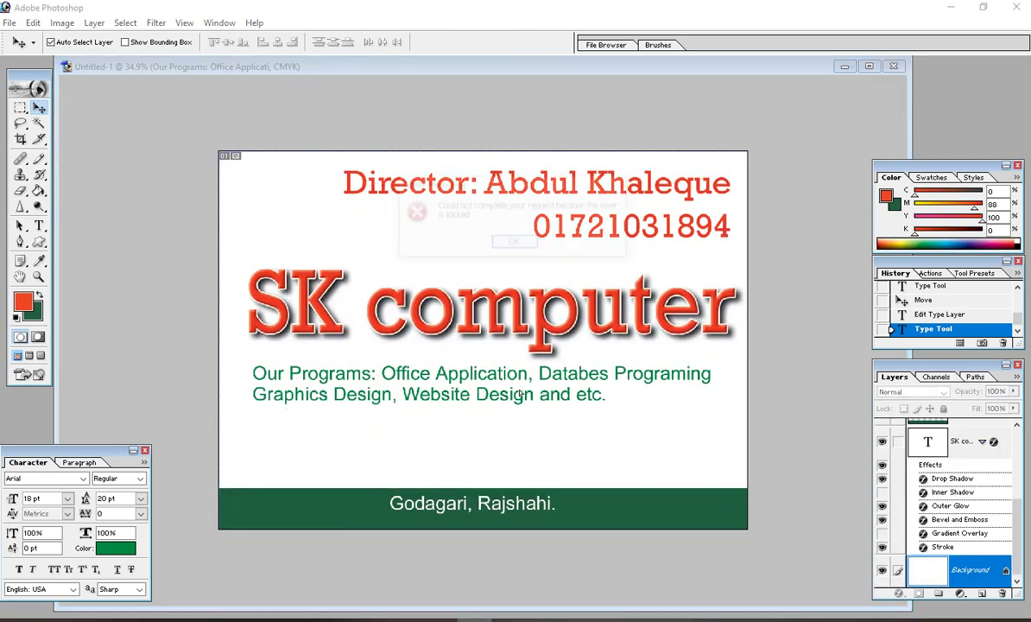
click(512, 241)
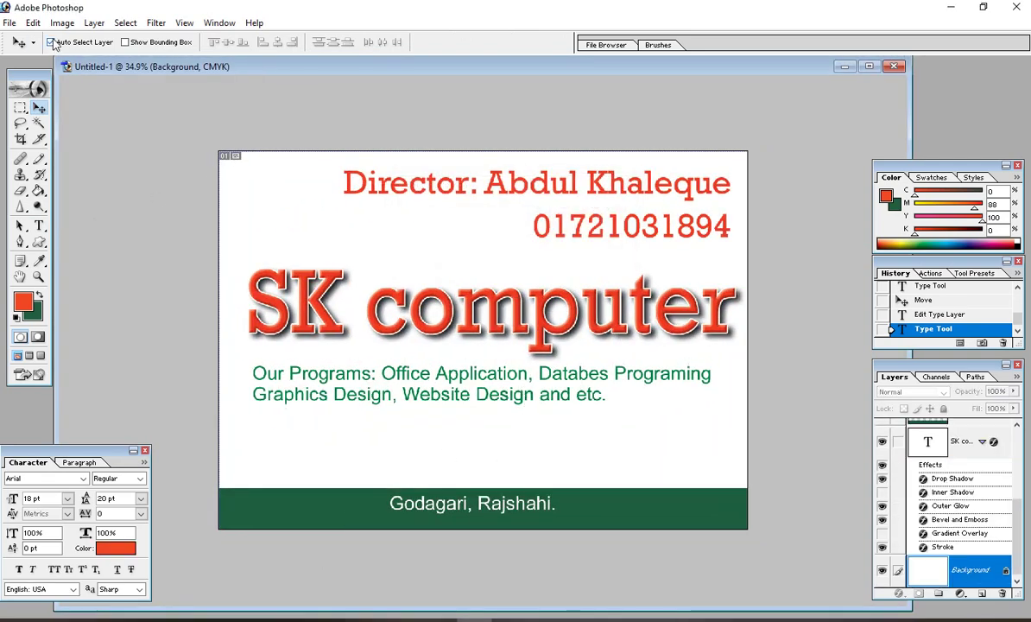
click(465, 388)
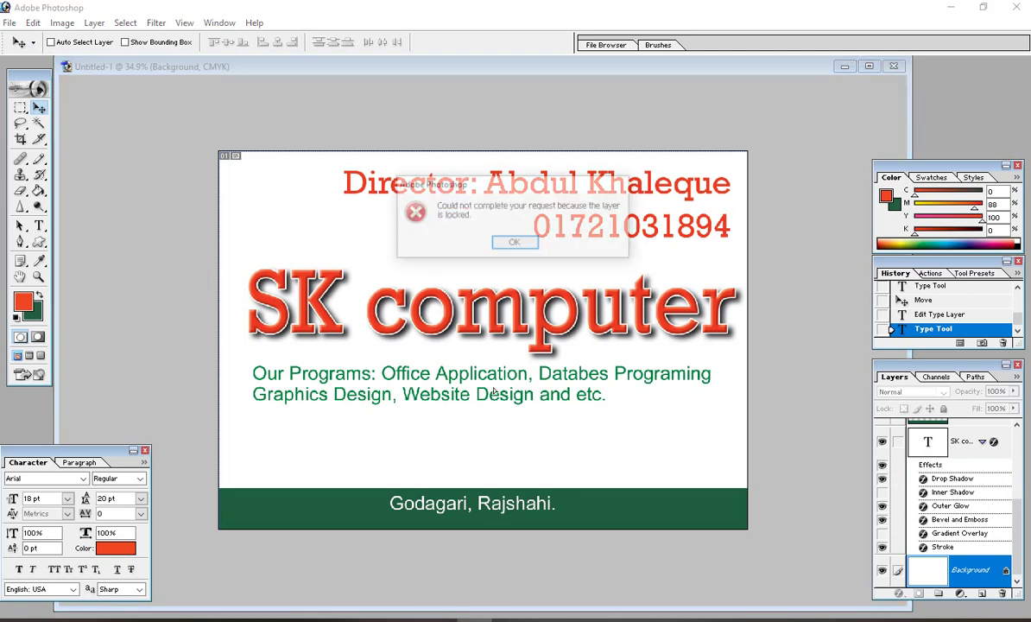
click(519, 242)
click(459, 422)
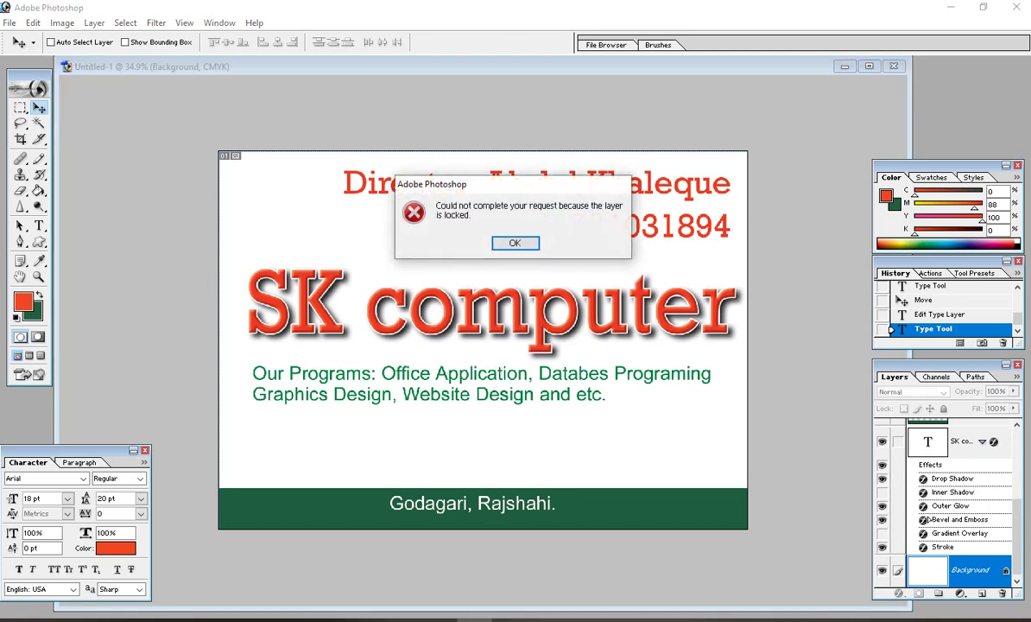
click(514, 244)
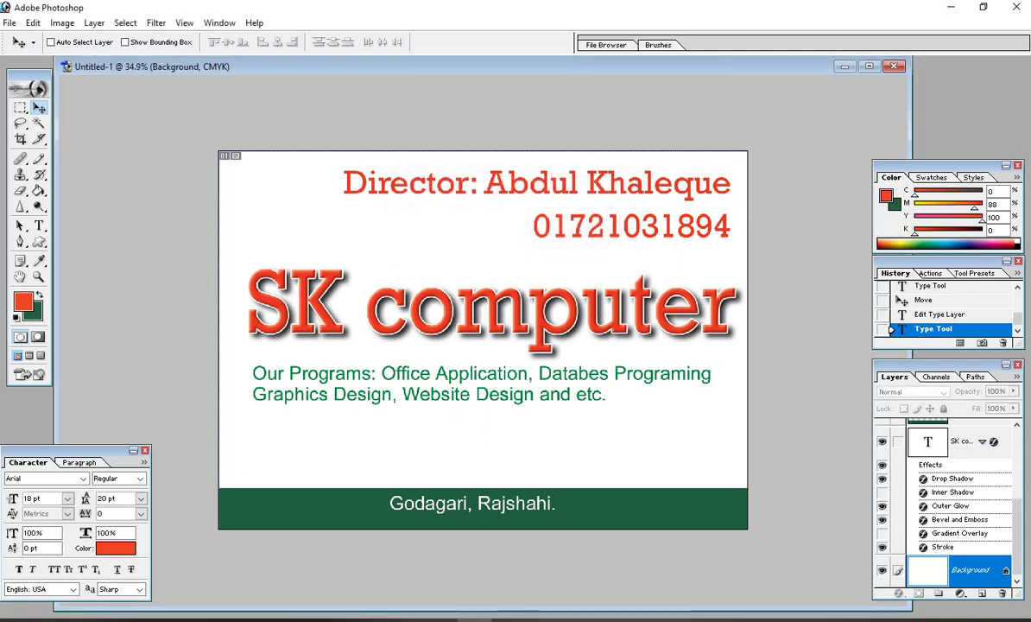
Make the SK computer layer active and shift the title a few pixels left.
click(962, 441)
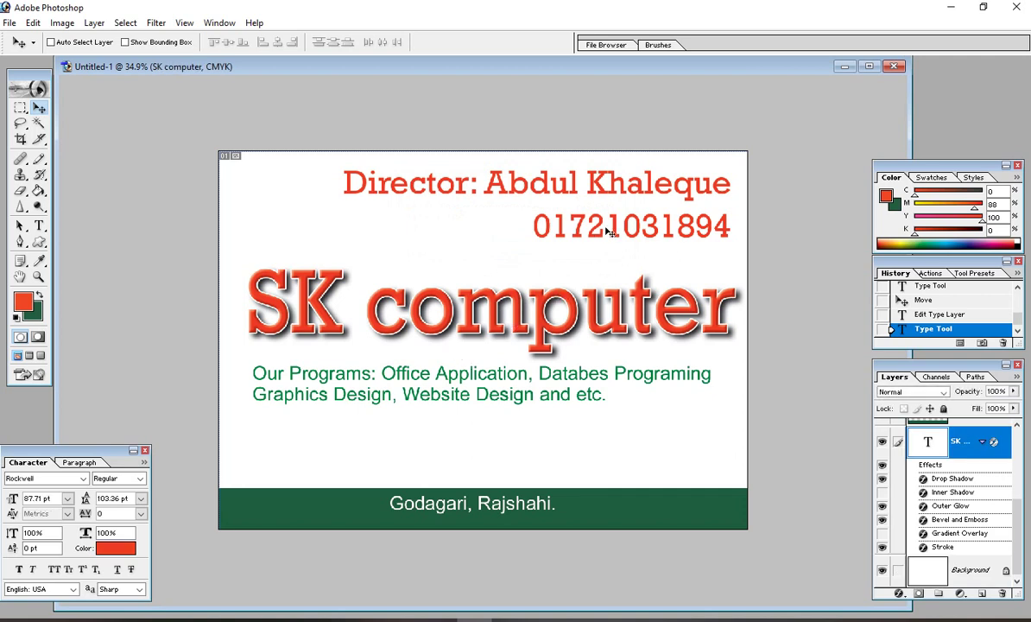
mouse_move(436, 78)
mouse_down()
mouse_move(436, 106)
mouse_move(434, 73)
mouse_up()
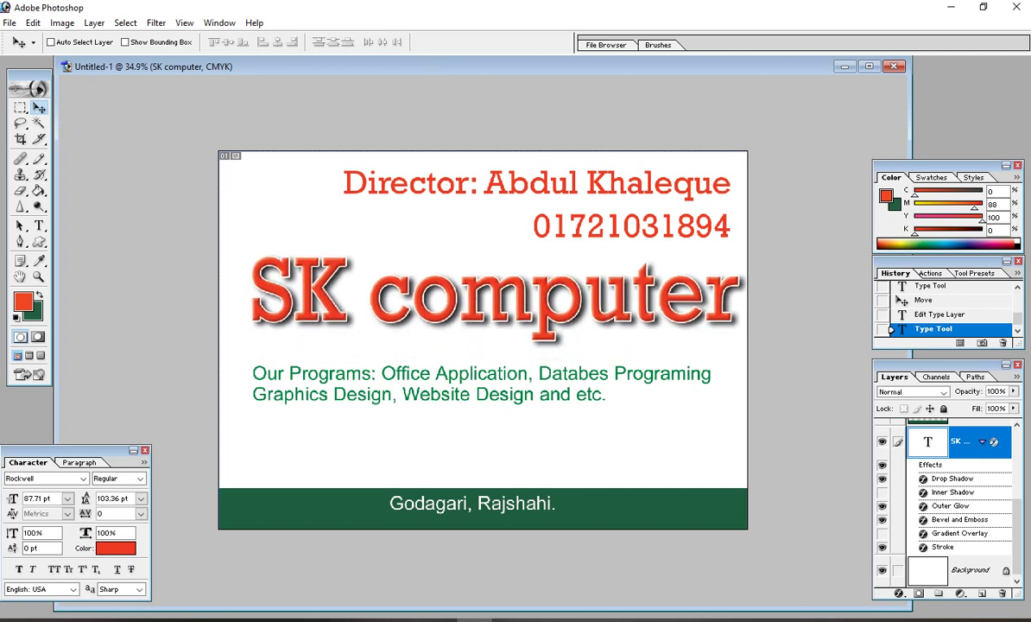
drag(541, 307, 538, 307)
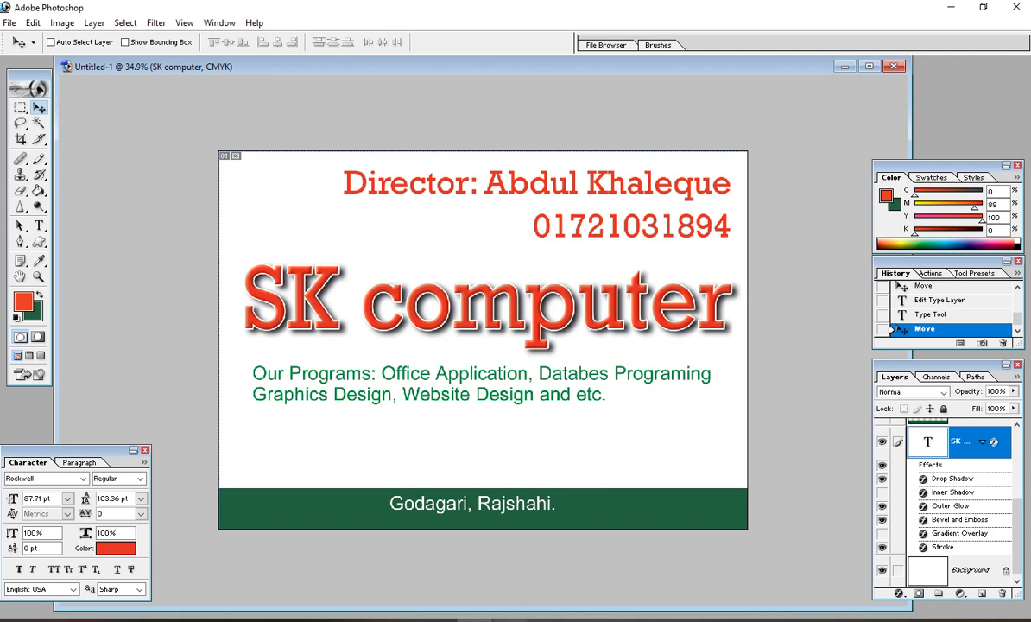
mouse_move(508, 618)
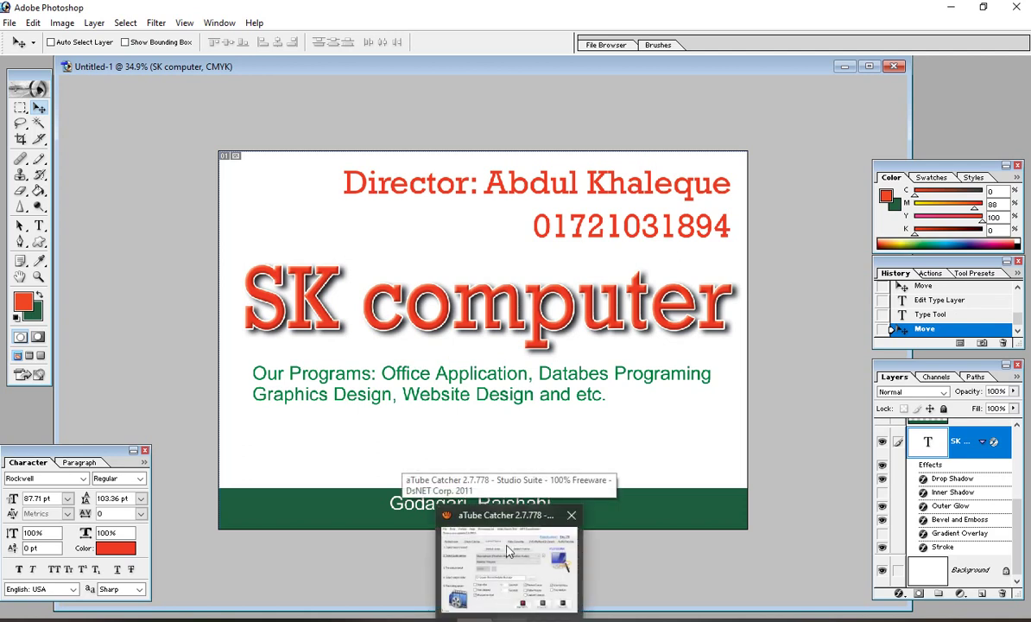
Add a new empty layer and select the whole card area.
click(21, 108)
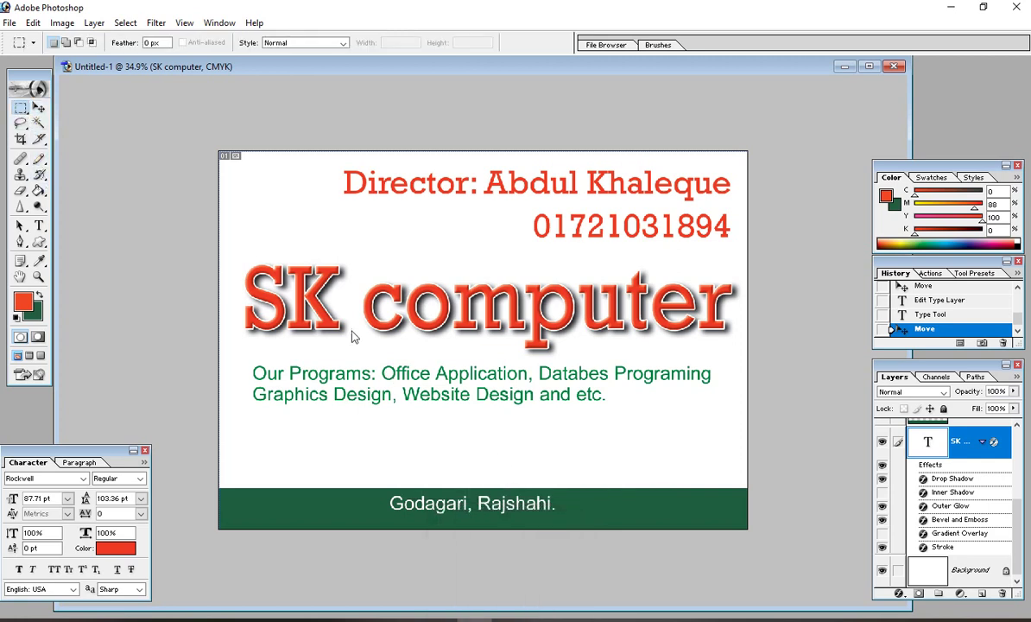
click(983, 594)
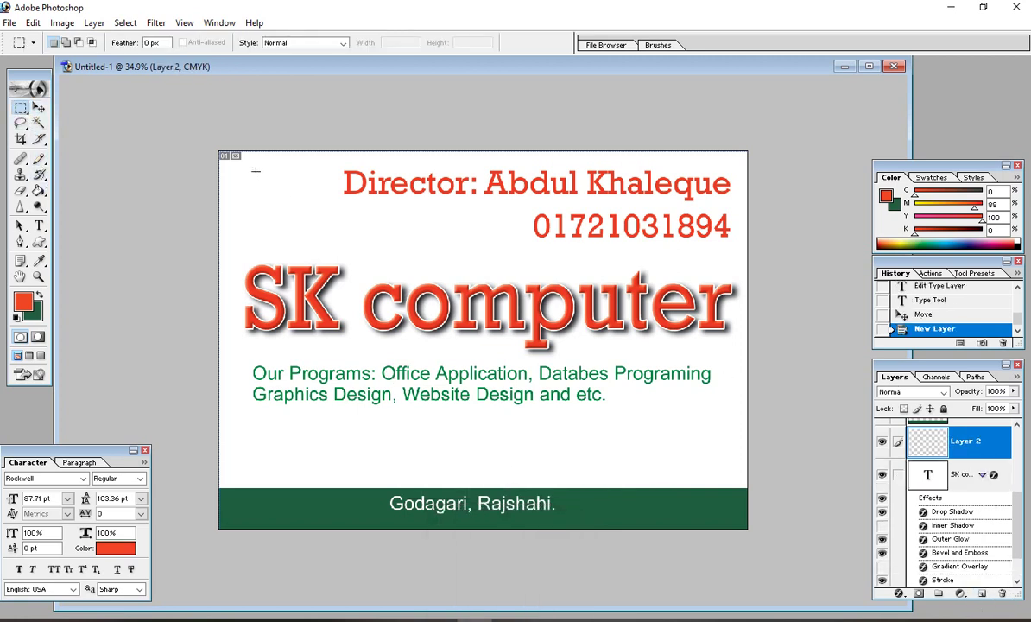
drag(297, 209, 775, 605)
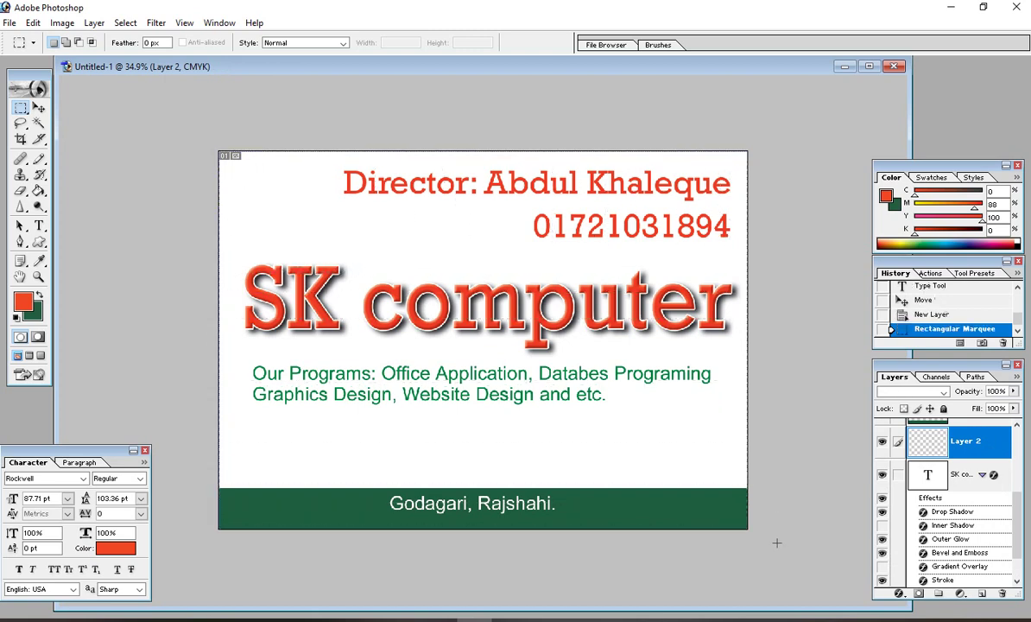
Set the foreground to pale blue D6FDFF and the background to pale yellow F8FFC1.
click(24, 298)
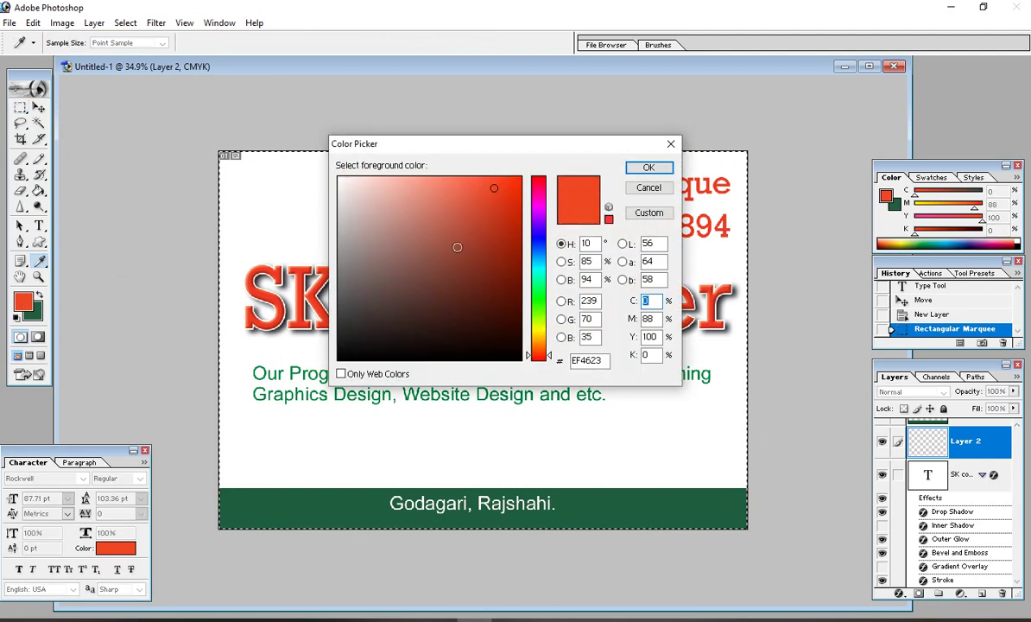
click(535, 266)
drag(390, 182, 367, 176)
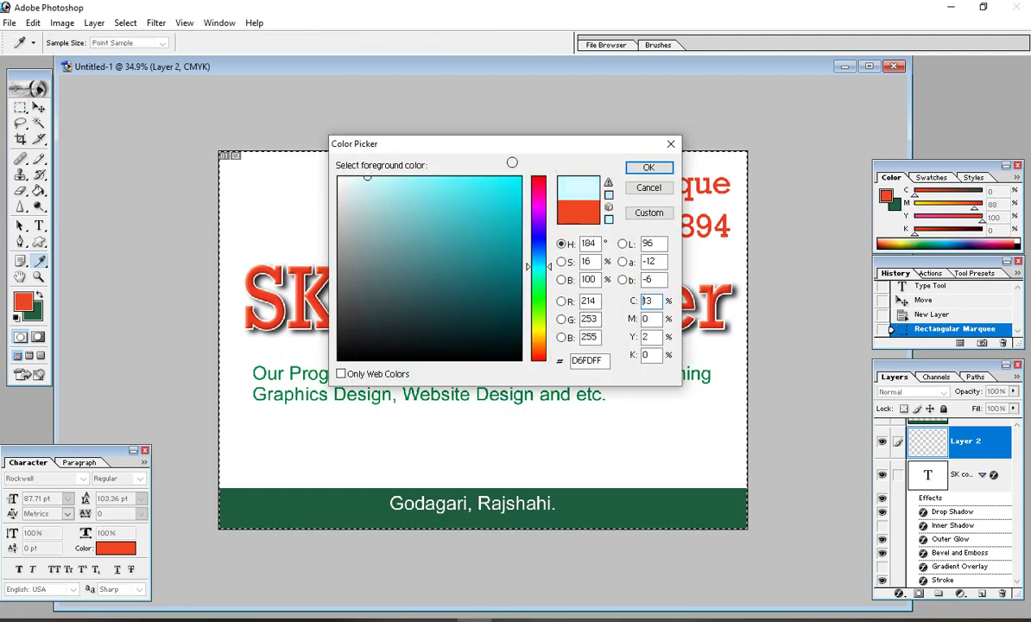
click(648, 166)
click(35, 311)
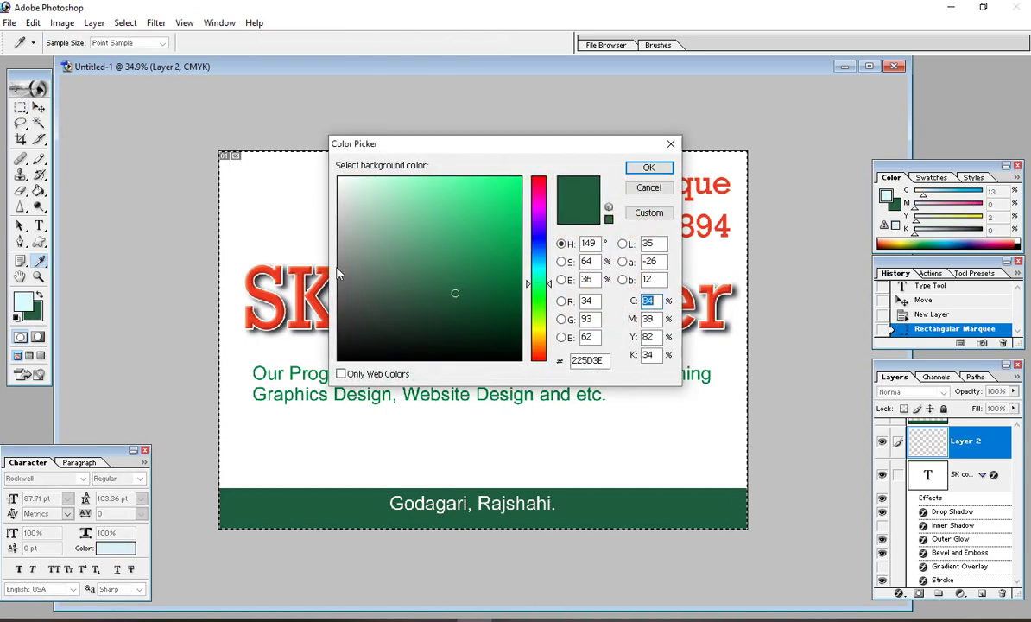
click(538, 326)
mouse_move(369, 197)
mouse_down()
mouse_move(396, 175)
mouse_move(381, 176)
mouse_up()
click(648, 167)
Drag a blue-to-yellow gradient over the card, send the layer to back, and deselect.
drag(38, 190, 94, 189)
drag(385, 157, 455, 459)
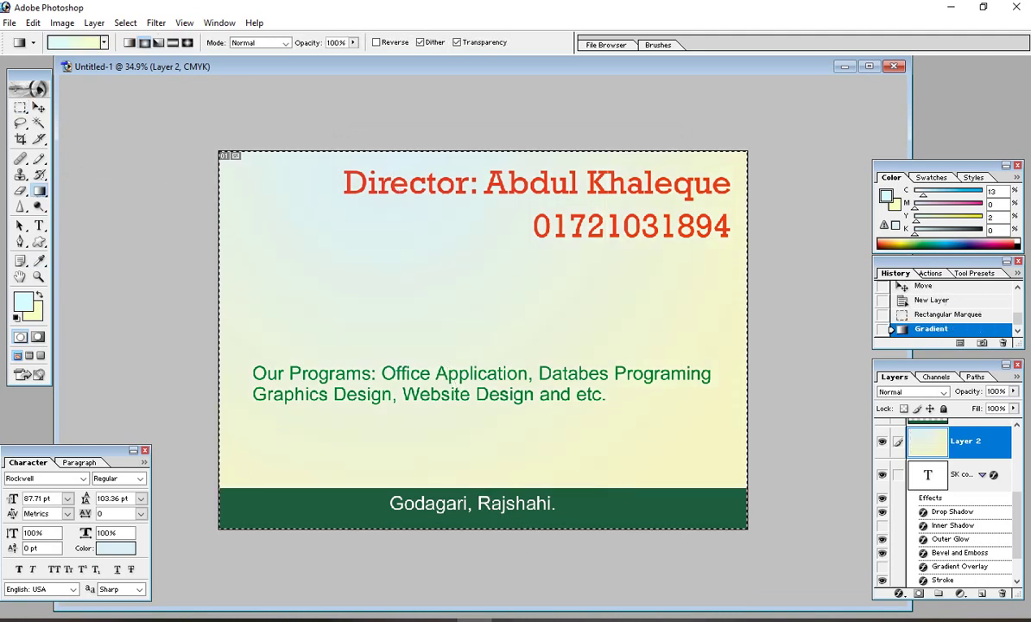
click(38, 108)
key(ctrl+shift+bracketleft)
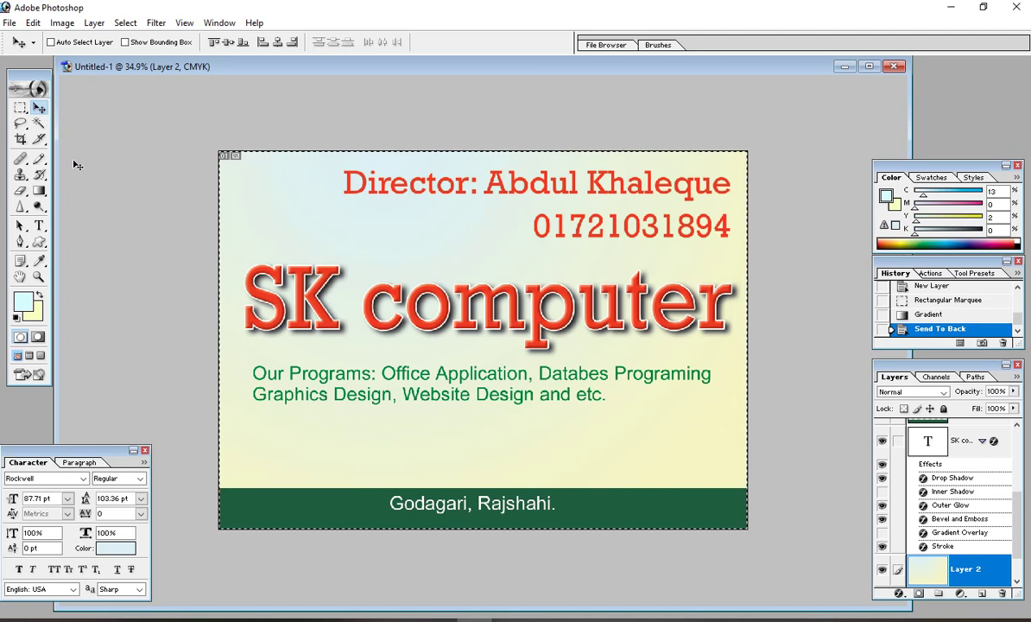
key(ctrl+d)
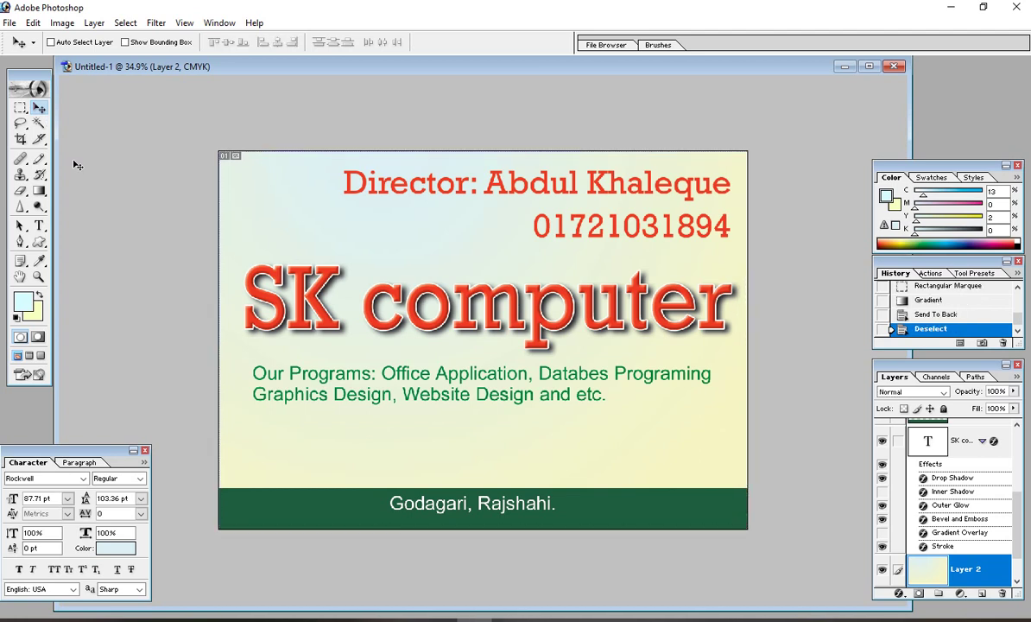
key(ctrl+minus)
key(ctrl+0)
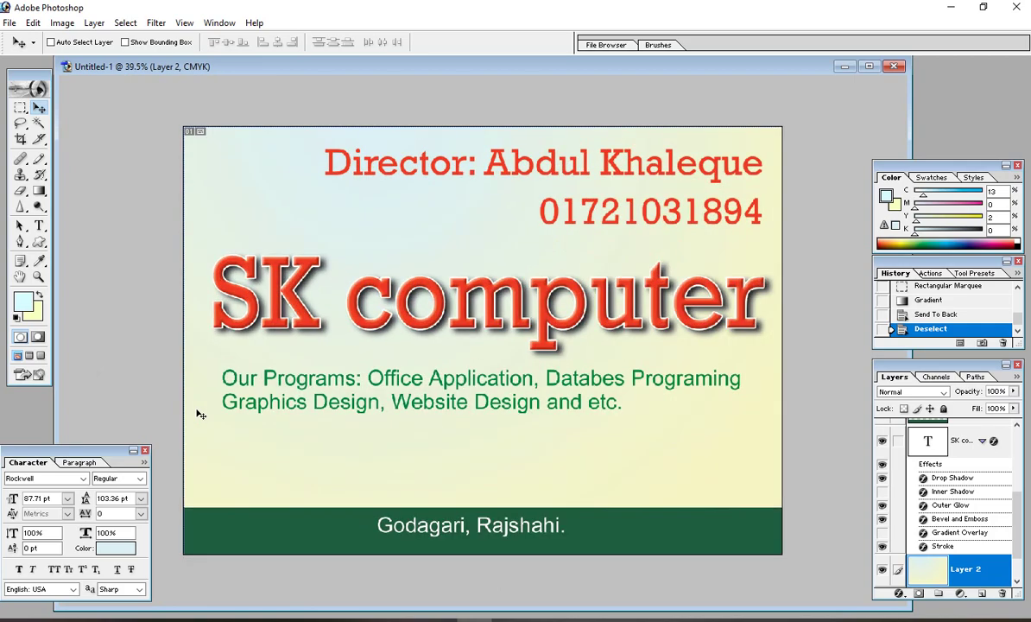